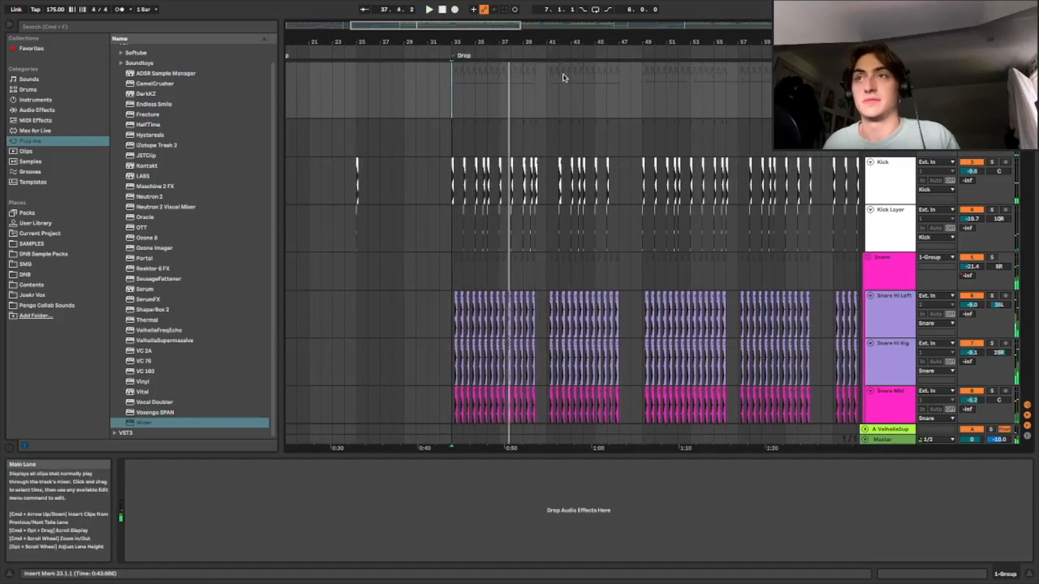
Browse the arrangement from the Build up into the Drop, scrolling through the drum tracks
{"action": "left_click_drag", "start_coordinate": [595, 43], "coordinate": [524, 38]}
{"action": "scroll", "coordinate": [524, 95], "scroll_direction": "down", "scroll_amount": 3}
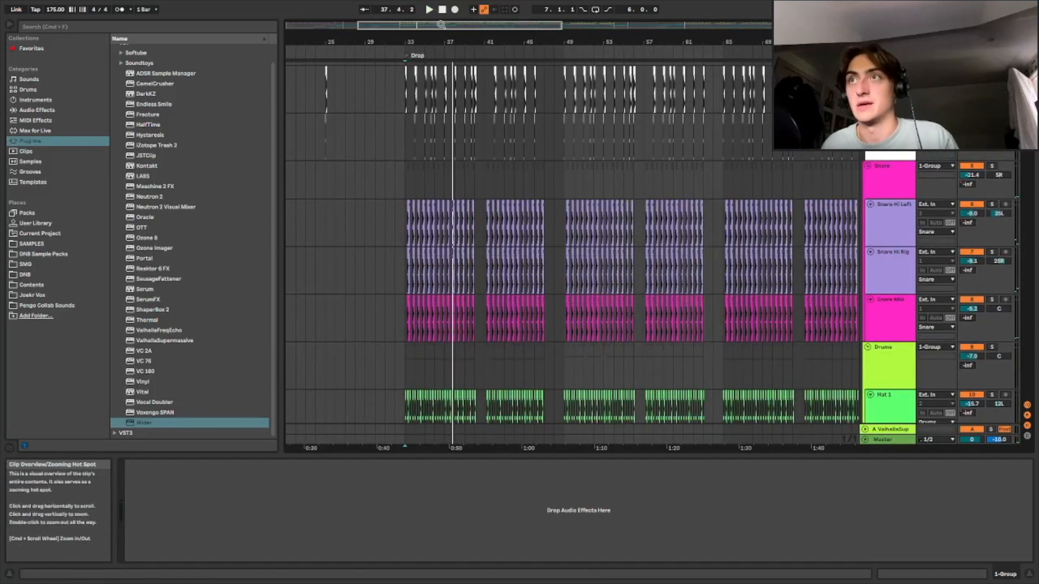
{"action": "scroll", "coordinate": [525, 98], "scroll_direction": "down", "scroll_amount": 3}
{"action": "scroll", "coordinate": [544, 140], "scroll_direction": "up", "scroll_amount": 3}
{"action": "scroll", "coordinate": [508, 97], "scroll_direction": "up", "scroll_amount": 2}
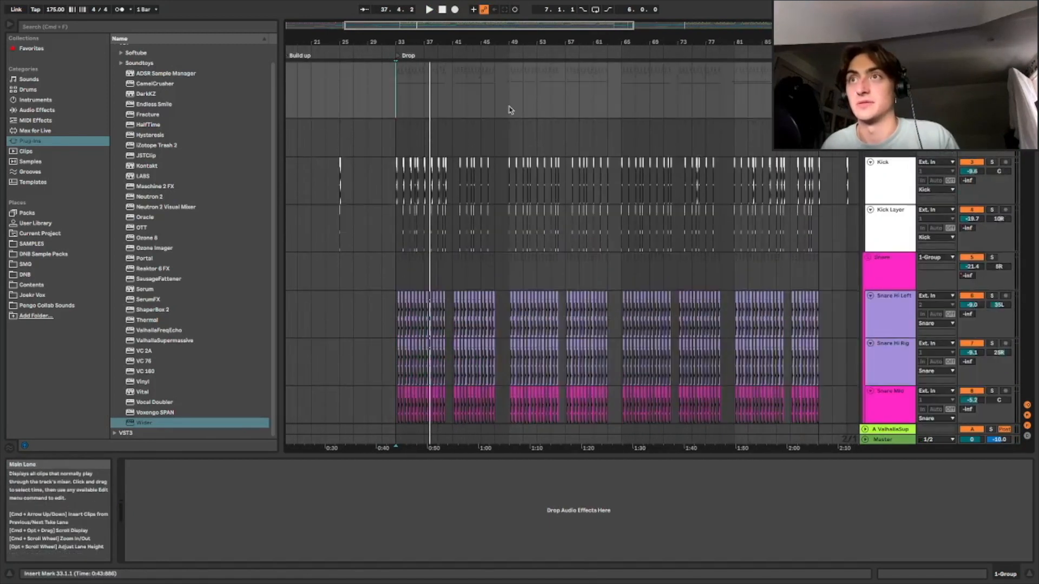
{"action": "scroll", "coordinate": [735, 151], "scroll_direction": "down", "scroll_amount": 4}
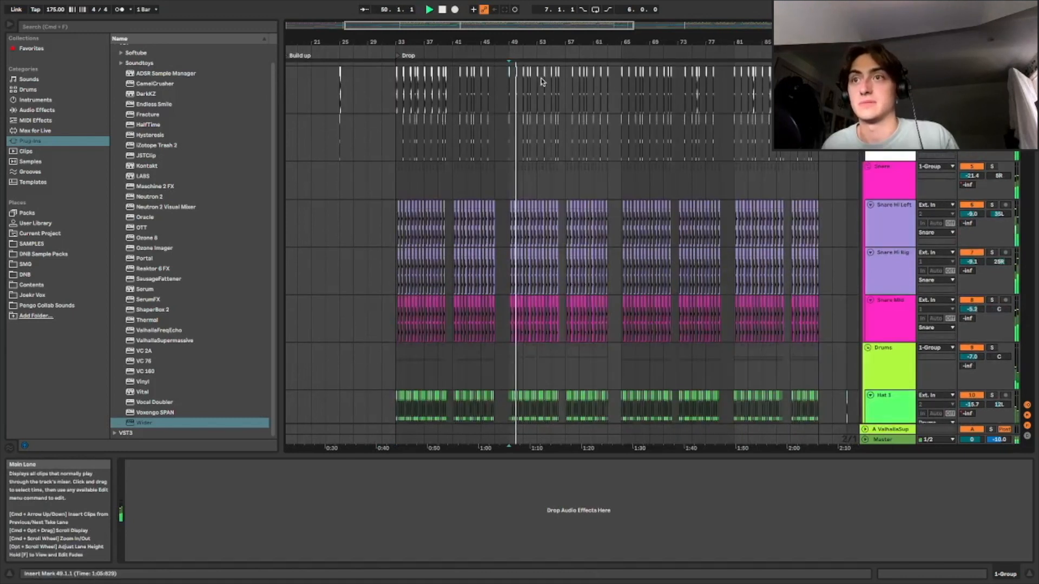
Survey the later sections of the arrangement up to the Breakdown across all tracks
{"action": "left_click_drag", "start_coordinate": [493, 27], "coordinate": [591, 26]}
{"action": "scroll", "coordinate": [666, 179], "scroll_direction": "up", "scroll_amount": 2}
{"action": "scroll", "coordinate": [487, 177], "scroll_direction": "up", "scroll_amount": 2}
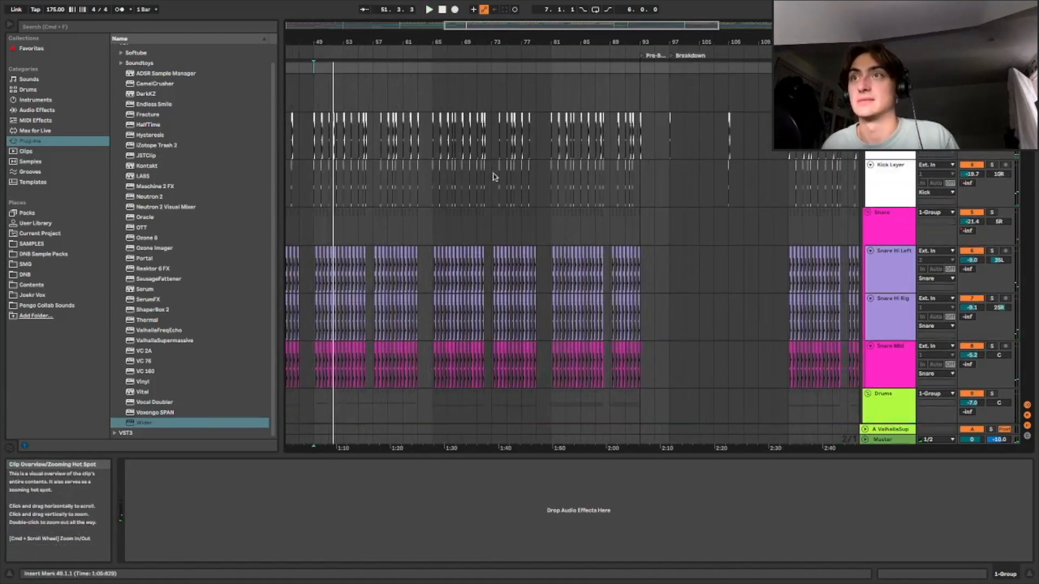
{"action": "scroll", "coordinate": [512, 175], "scroll_direction": "down", "scroll_amount": 8}
{"action": "scroll", "coordinate": [513, 171], "scroll_direction": "down", "scroll_amount": 10}
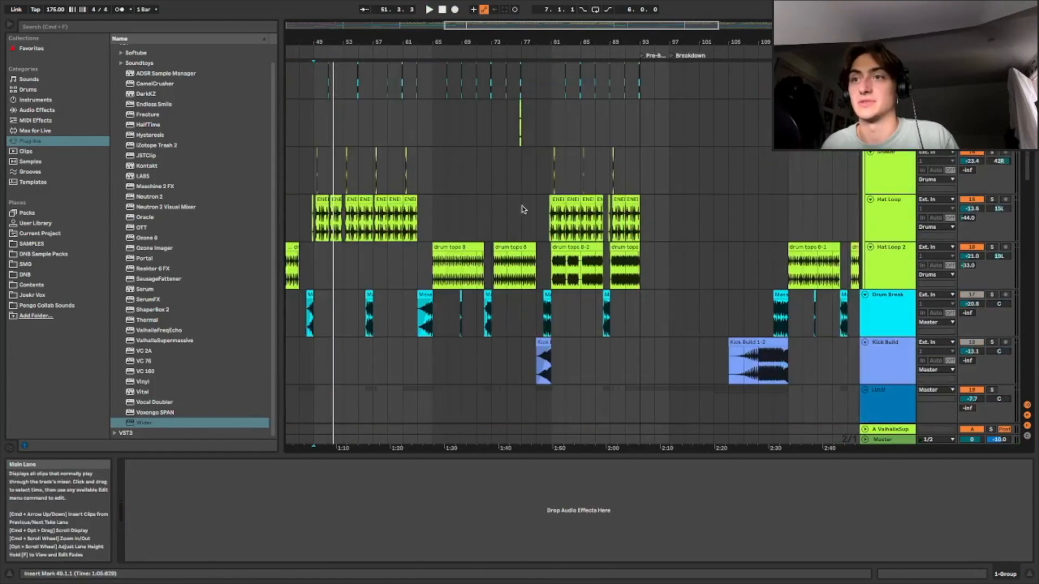
{"action": "scroll", "coordinate": [479, 218], "scroll_direction": "up", "scroll_amount": 15}
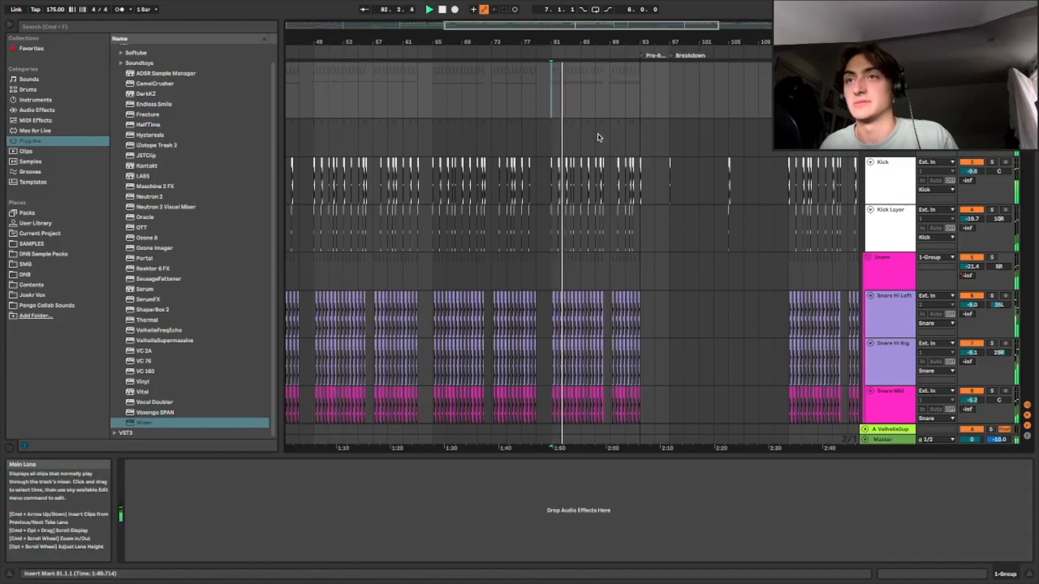
Zoom into the start of the Drop at bar 33 and play back the Kick track
{"action": "left_click_drag", "start_coordinate": [547, 41], "coordinate": [681, 25]}
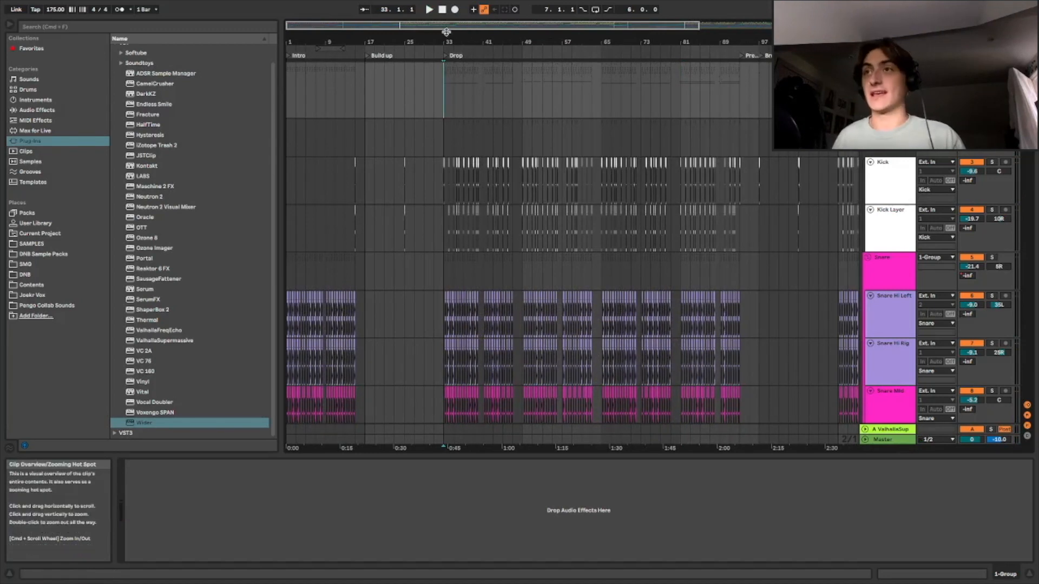
{"action": "left_click_drag", "start_coordinate": [689, 42], "coordinate": [936, 108]}
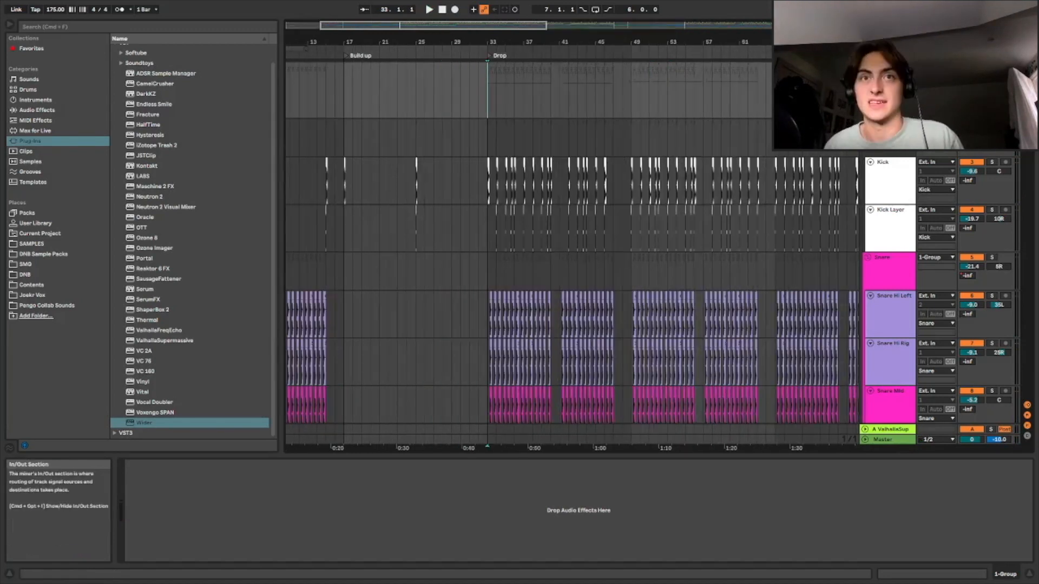
{"action": "scroll", "coordinate": [530, 163], "scroll_direction": "down", "scroll_amount": 1}
{"action": "left_click_drag", "start_coordinate": [472, 42], "coordinate": [432, 162]}
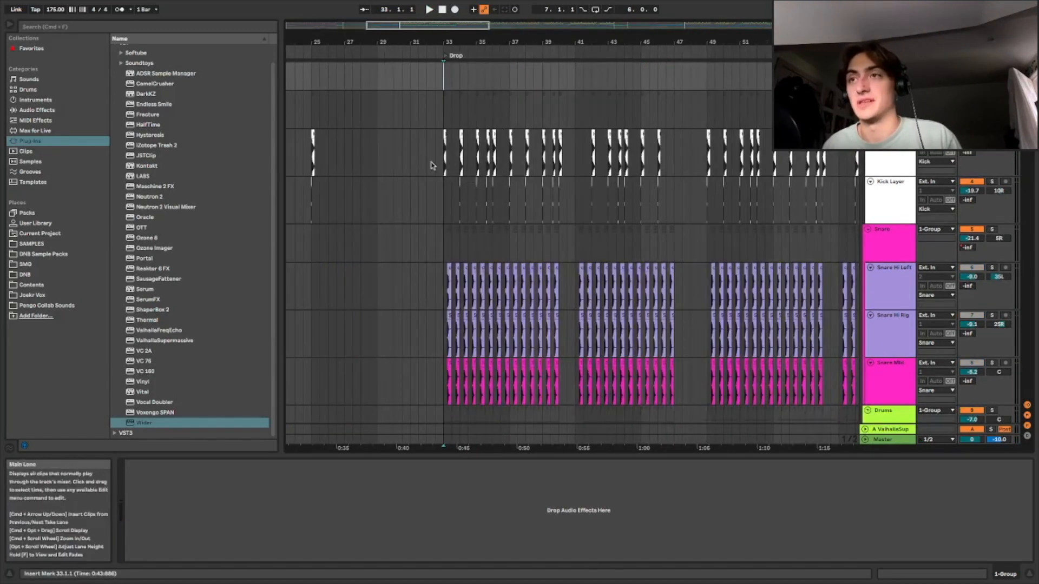
{"action": "left_click_drag", "start_coordinate": [399, 26], "coordinate": [402, 85]}
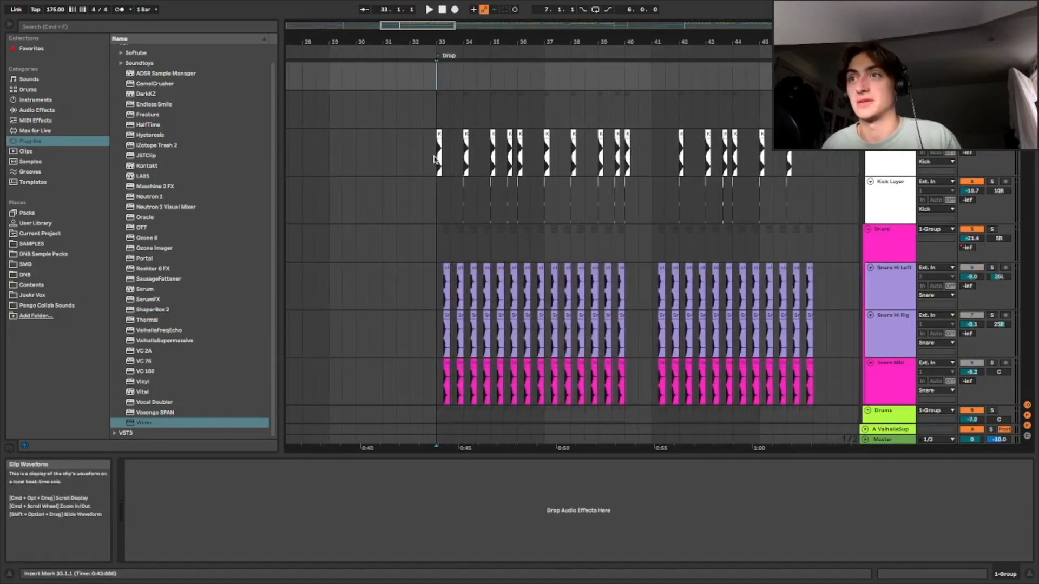
{"action": "left_click", "coordinate": [890, 136]}
{"action": "key", "text": "space"}
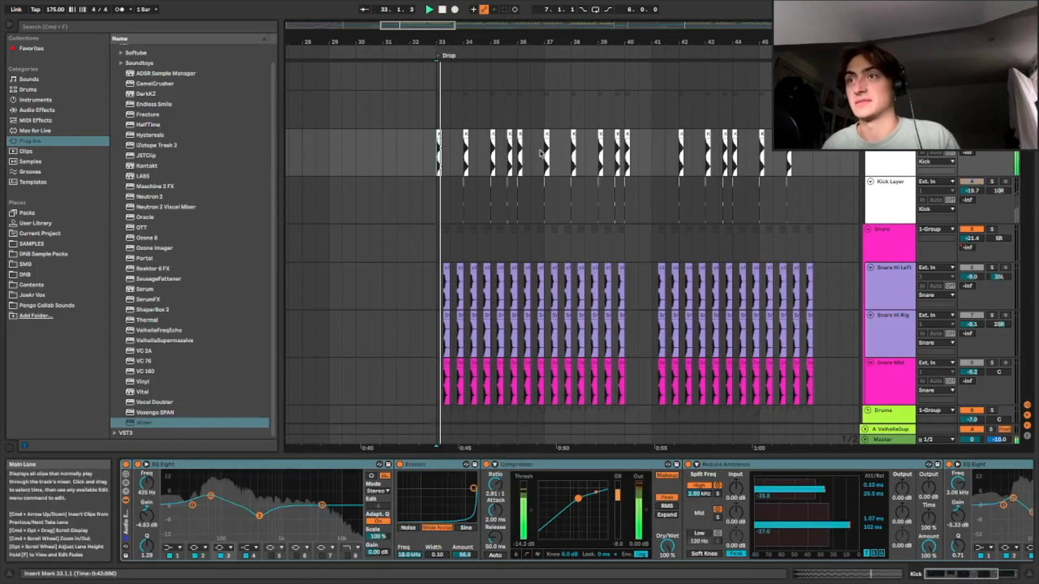
{"action": "key", "text": "space"}
Solo the Kick Layer track and audition it repeatedly from the start of the Drop
{"action": "left_click", "coordinate": [992, 182]}
{"action": "key", "text": "space"}
{"action": "key", "text": "space"}
{"action": "key", "text": "space"}
{"action": "key", "text": "space"}
{"action": "key", "text": "space"}
{"action": "key", "text": "space"}
{"action": "key", "text": "space"}
{"action": "key", "text": "space"}
{"action": "key", "text": "space"}
{"action": "key", "text": "space"}
{"action": "key", "text": "space"}
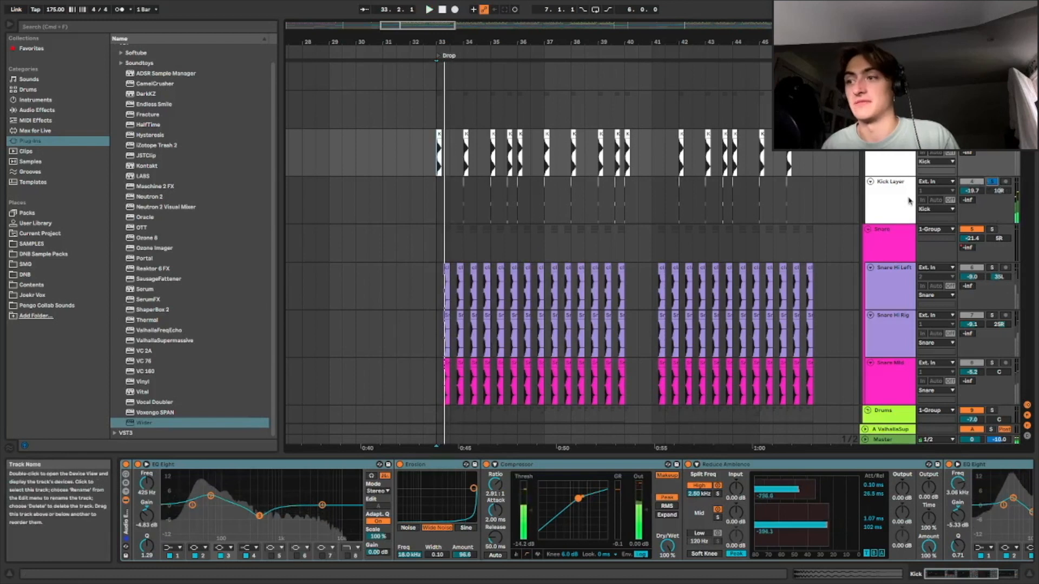
{"action": "key", "text": "space"}
{"action": "key", "text": "space"}
{"action": "key", "text": "space"}
Place the playback marker at the Drop and play back the Snare Mid track
{"action": "scroll", "coordinate": [992, 211], "scroll_direction": "down", "scroll_amount": 2}
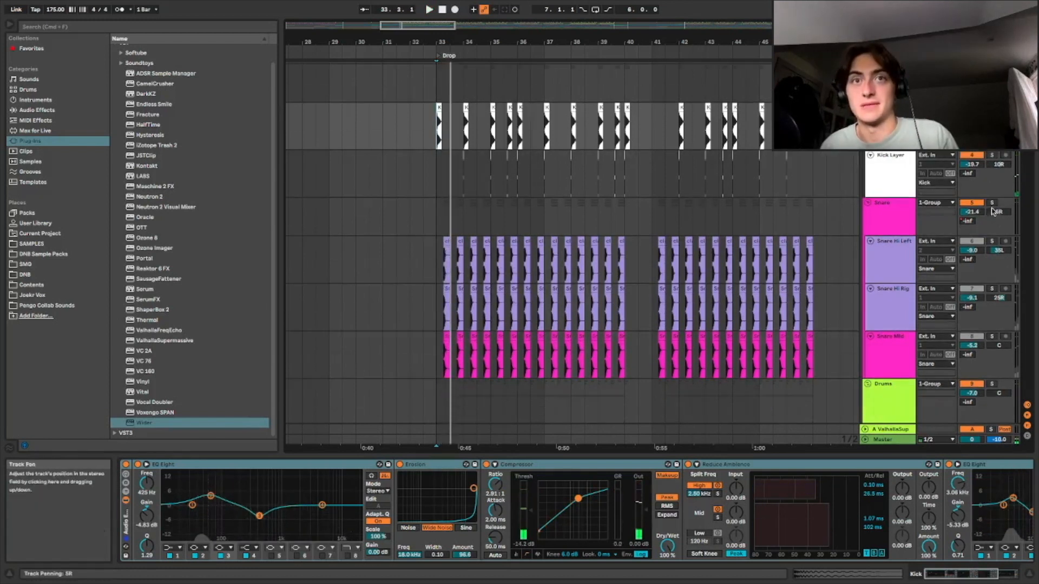
{"action": "scroll", "coordinate": [515, 196], "scroll_direction": "down", "scroll_amount": 4}
{"action": "left_click", "coordinate": [436, 169]}
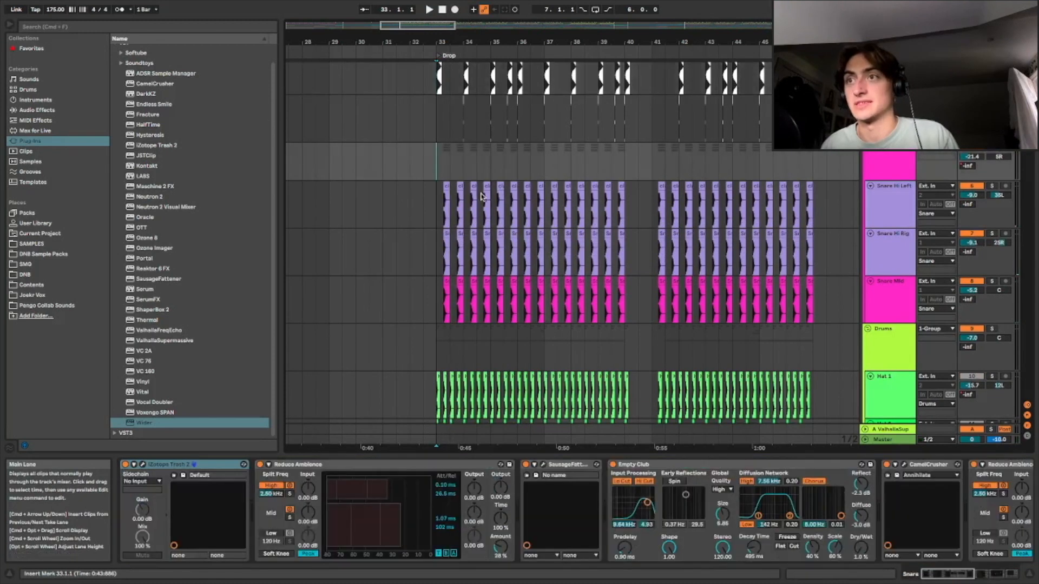
{"action": "scroll", "coordinate": [909, 237], "scroll_direction": "down", "scroll_amount": 3}
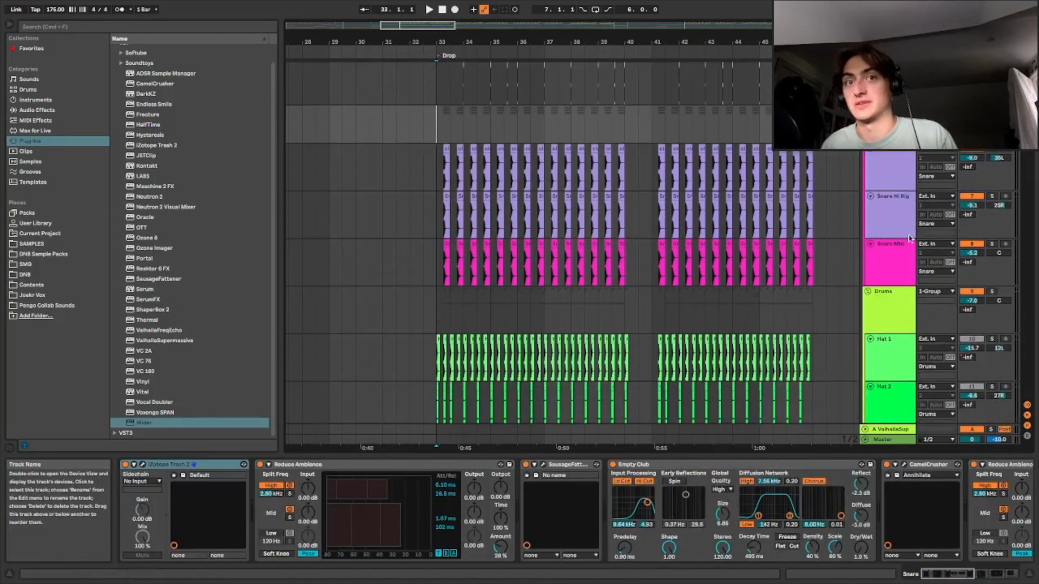
{"action": "left_click", "coordinate": [868, 265]}
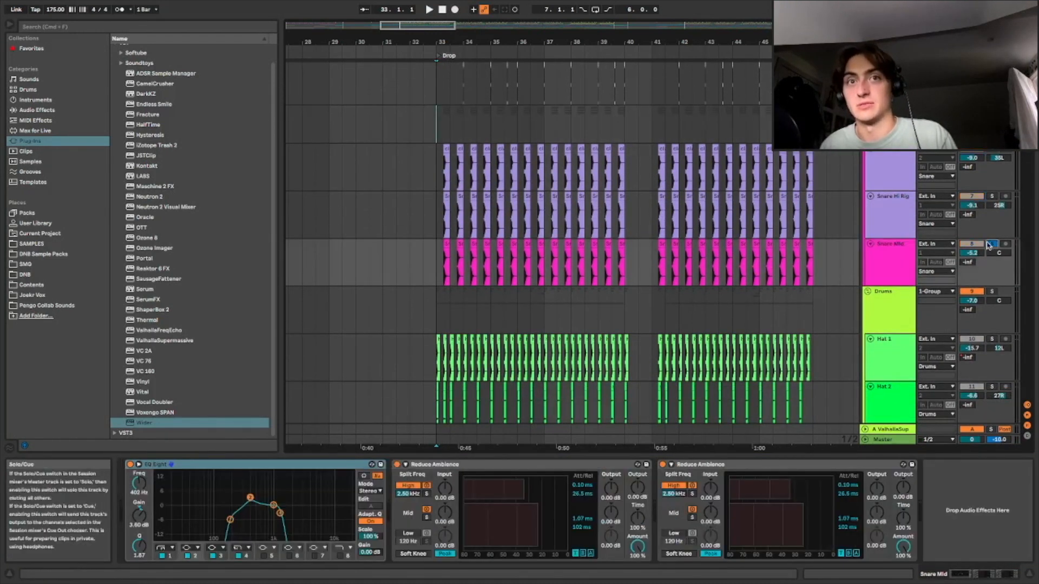
{"action": "key", "text": "space"}
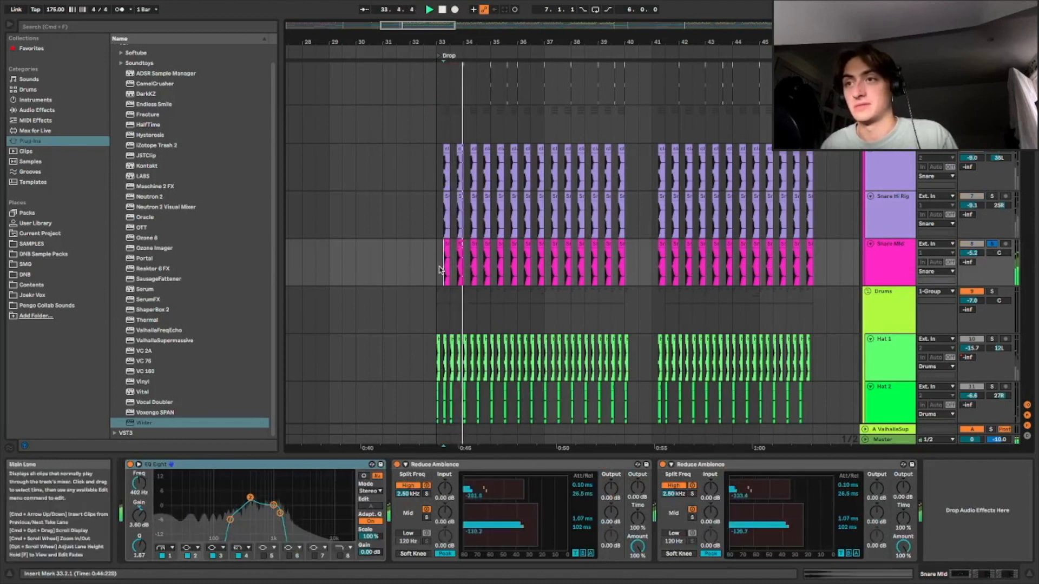
Audition the Snare Hi Left track in solo, then solo the Snare group and play the Drop
{"action": "scroll", "coordinate": [994, 243], "scroll_direction": "up", "scroll_amount": 4}
{"action": "key", "text": "space"}
{"action": "key", "text": "space"}
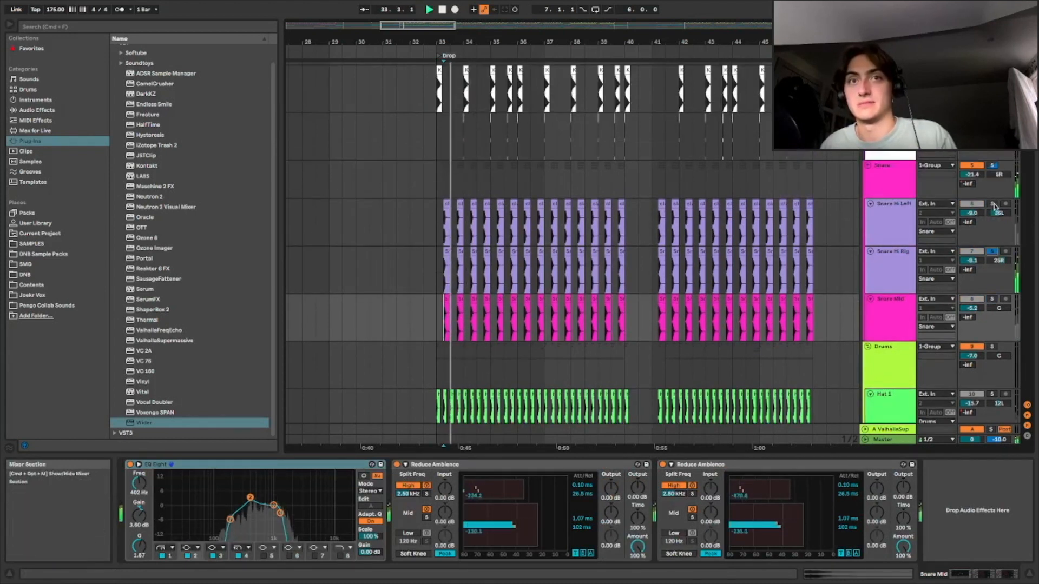
{"action": "left_click", "coordinate": [992, 205]}
{"action": "key", "text": "space"}
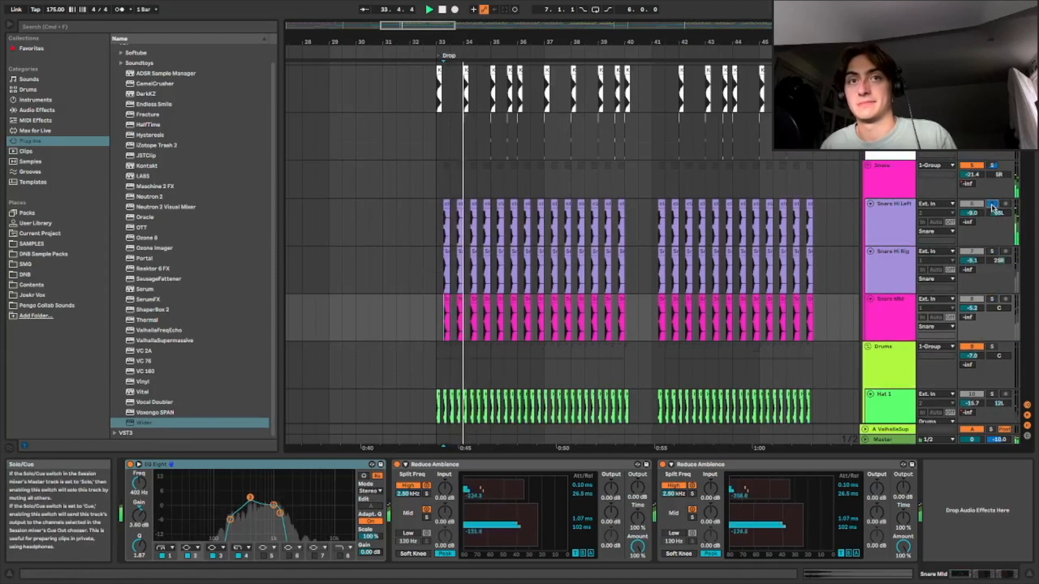
{"action": "key", "text": "space"}
{"action": "left_click", "coordinate": [991, 205]}
{"action": "left_click", "coordinate": [993, 166]}
{"action": "key", "text": "space"}
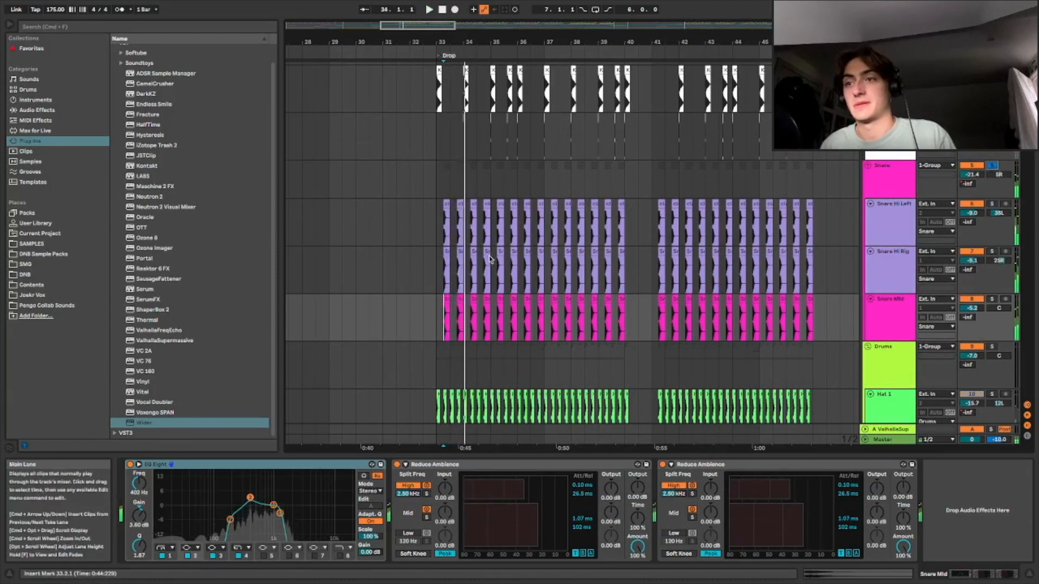
{"action": "key", "text": "space"}
Solo the Drums group and play the Drop from bar 33
{"action": "scroll", "coordinate": [988, 240], "scroll_direction": "down", "scroll_amount": 5}
{"action": "left_click", "coordinate": [992, 159]}
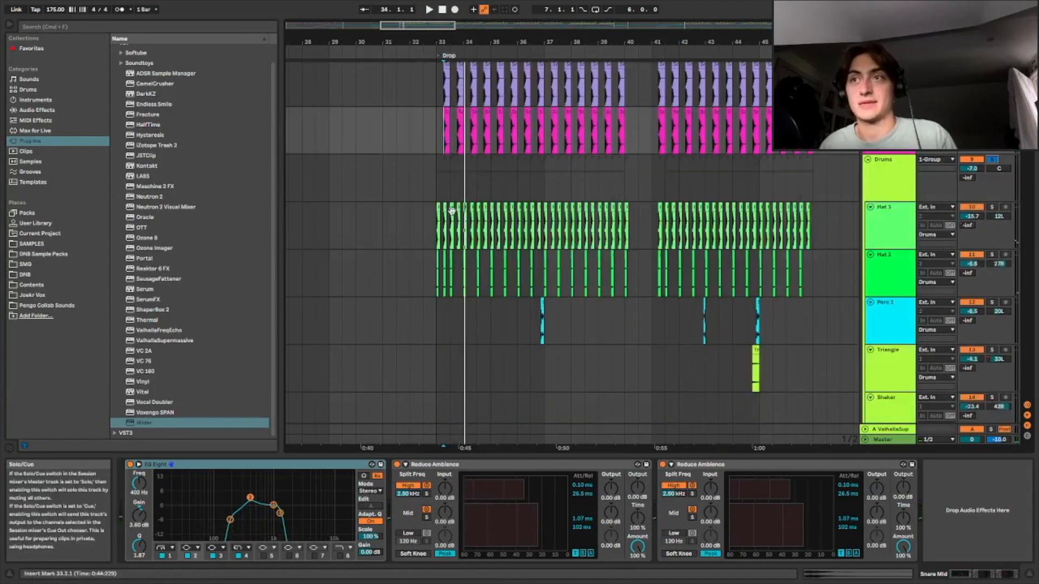
{"action": "left_click", "coordinate": [437, 200]}
{"action": "key", "text": "space"}
{"action": "scroll", "coordinate": [458, 204], "scroll_direction": "down", "scroll_amount": 3}
{"action": "scroll", "coordinate": [459, 204], "scroll_direction": "up", "scroll_amount": 3}
{"action": "key", "text": "space"}
Inspect the effect chains on the Hat 1, Hat 2 and Hat Loop 2 tracks
{"action": "left_click", "coordinate": [883, 222]}
{"action": "scroll", "coordinate": [884, 224], "scroll_direction": "down", "scroll_amount": 1}
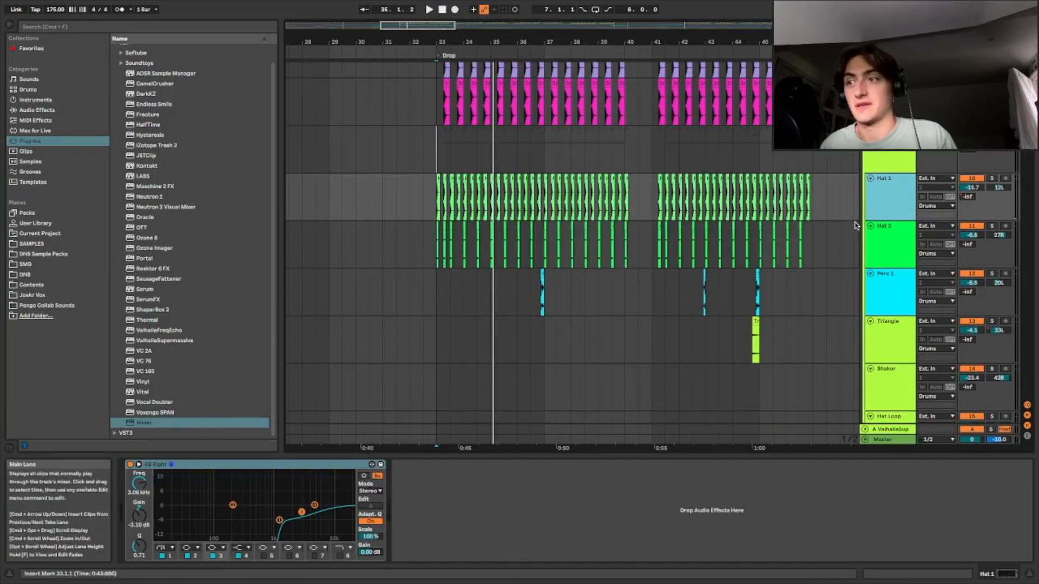
{"action": "left_click", "coordinate": [742, 245]}
{"action": "scroll", "coordinate": [742, 245], "scroll_direction": "down", "scroll_amount": 1}
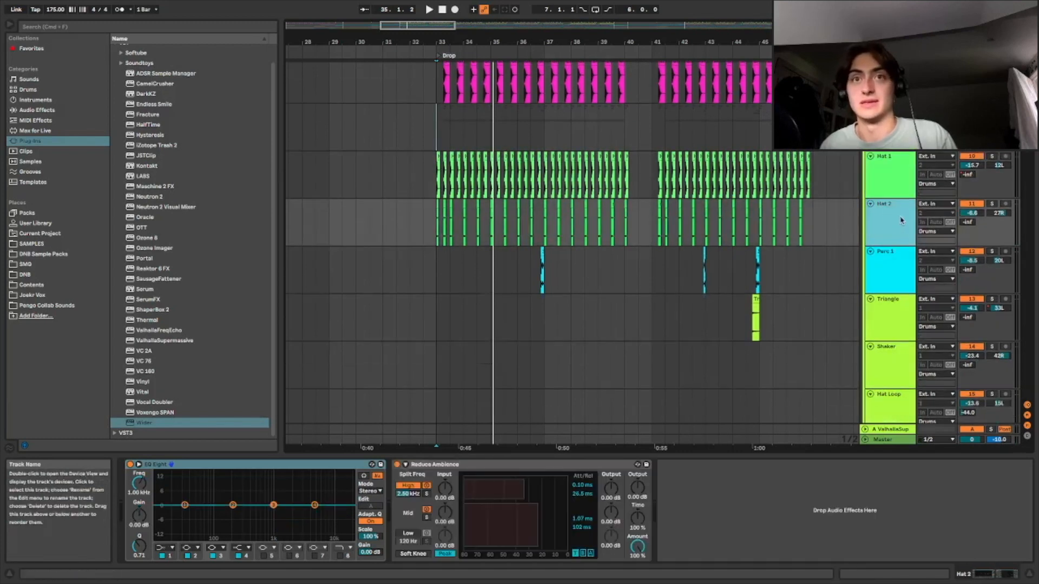
{"action": "scroll", "coordinate": [784, 246], "scroll_direction": "down", "scroll_amount": 6}
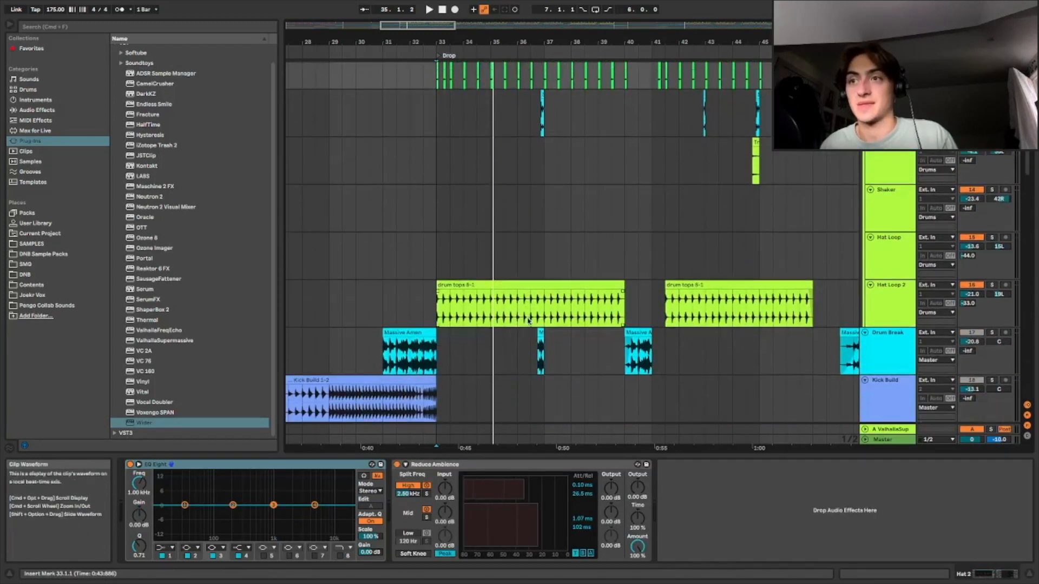
{"action": "left_click", "coordinate": [887, 298]}
{"action": "scroll", "coordinate": [888, 298], "scroll_direction": "down", "scroll_amount": 1}
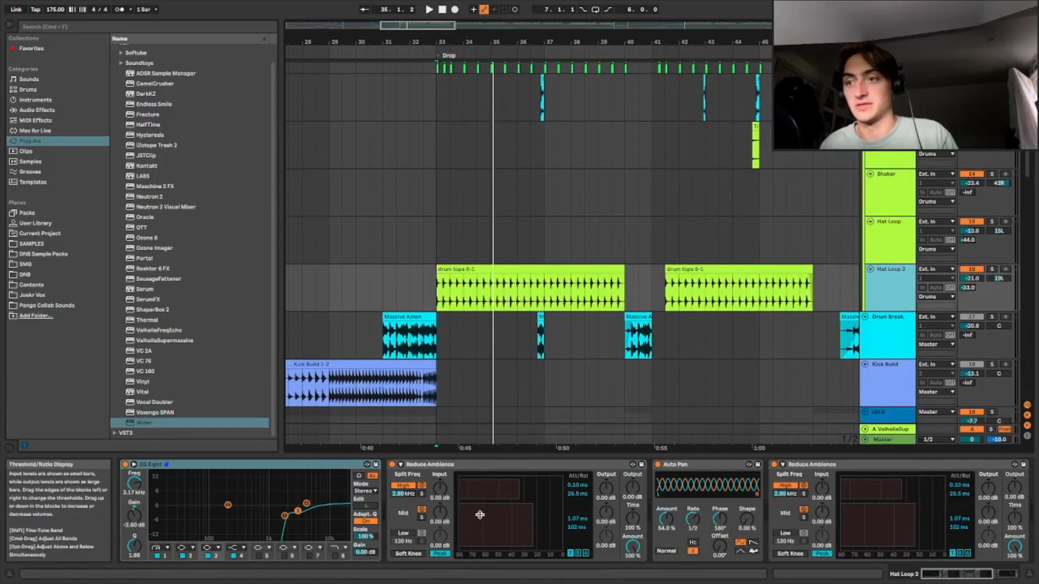
Examine the Hat Loop 2 effect chain and play back the Drum Break track's Massive Amen clip
{"action": "left_click_drag", "start_coordinate": [963, 576], "coordinate": [987, 576]}
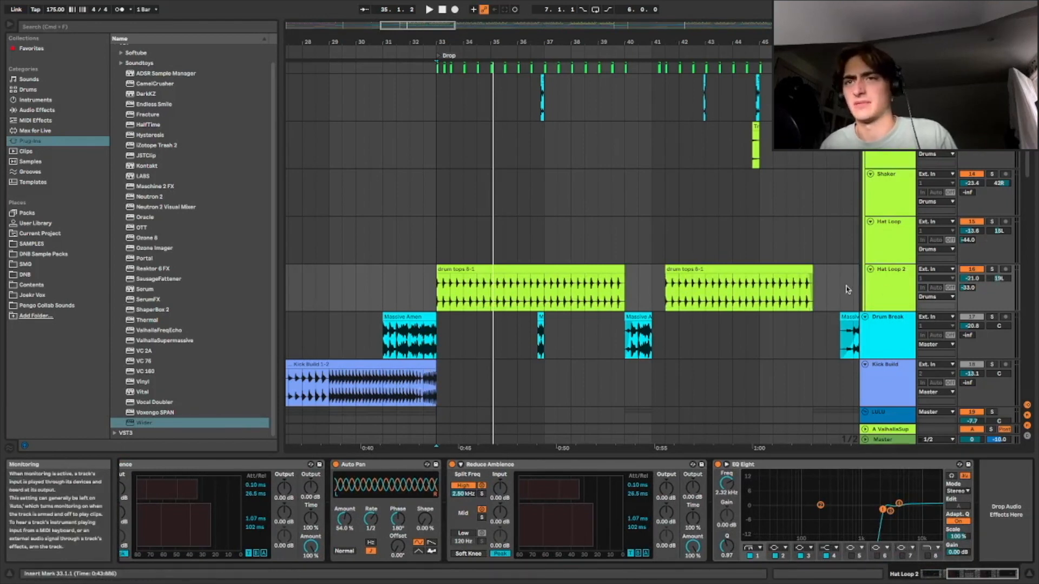
{"action": "scroll", "coordinate": [476, 295], "scroll_direction": "down", "scroll_amount": 5}
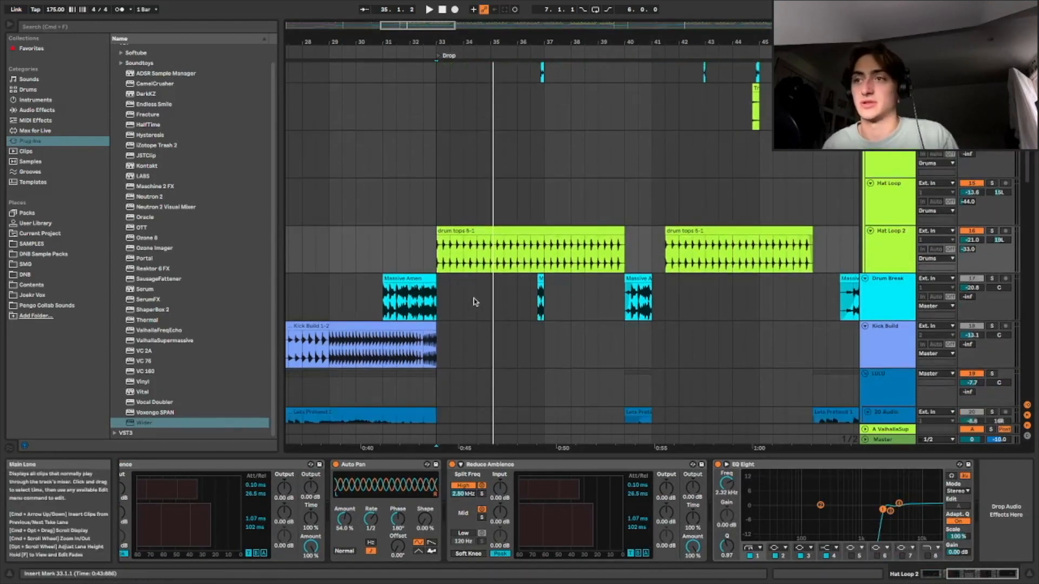
{"action": "scroll", "coordinate": [604, 270], "scroll_direction": "up", "scroll_amount": 4}
{"action": "left_click", "coordinate": [385, 324]}
{"action": "key", "text": "space"}
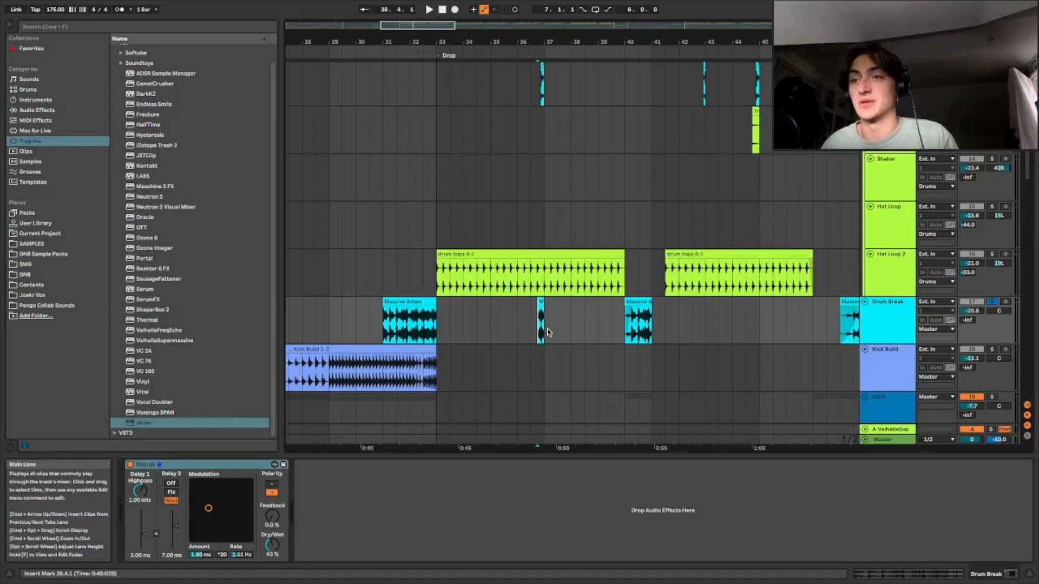
{"action": "key", "text": "space"}
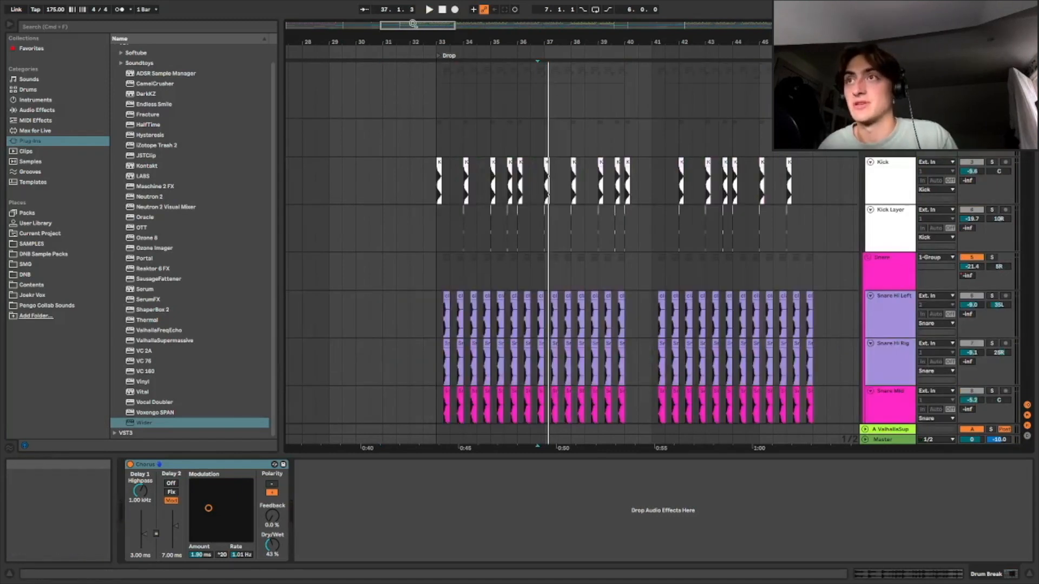
Toggle the Snare group's solo and play the arrangement from the start of the Intro
{"action": "left_click_drag", "start_coordinate": [414, 26], "coordinate": [368, 6]}
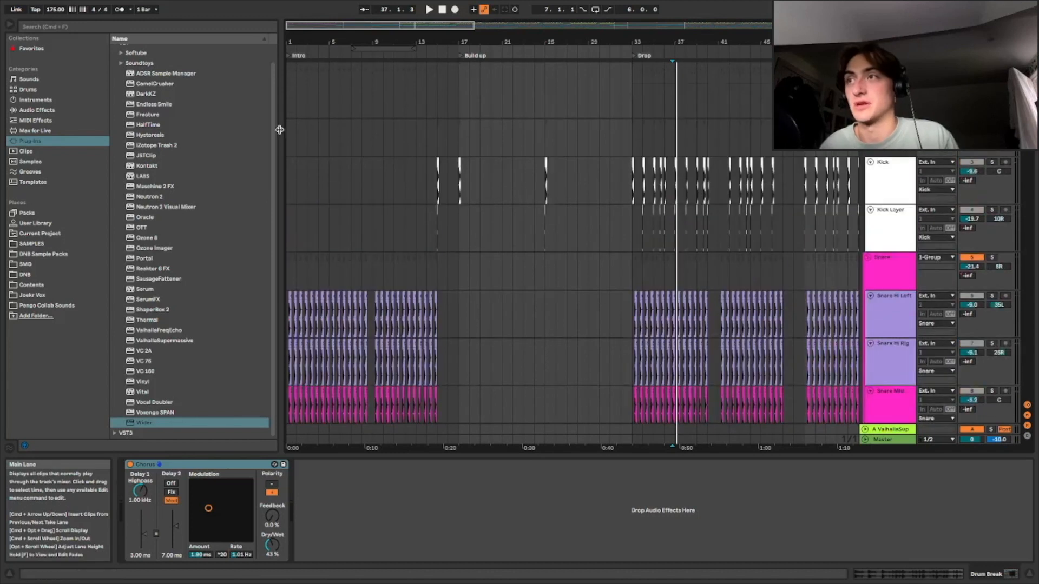
{"action": "left_click", "coordinate": [290, 139]}
{"action": "scroll", "coordinate": [674, 174], "scroll_direction": "down", "scroll_amount": 3}
{"action": "left_click", "coordinate": [992, 171]}
{"action": "key", "text": "space"}
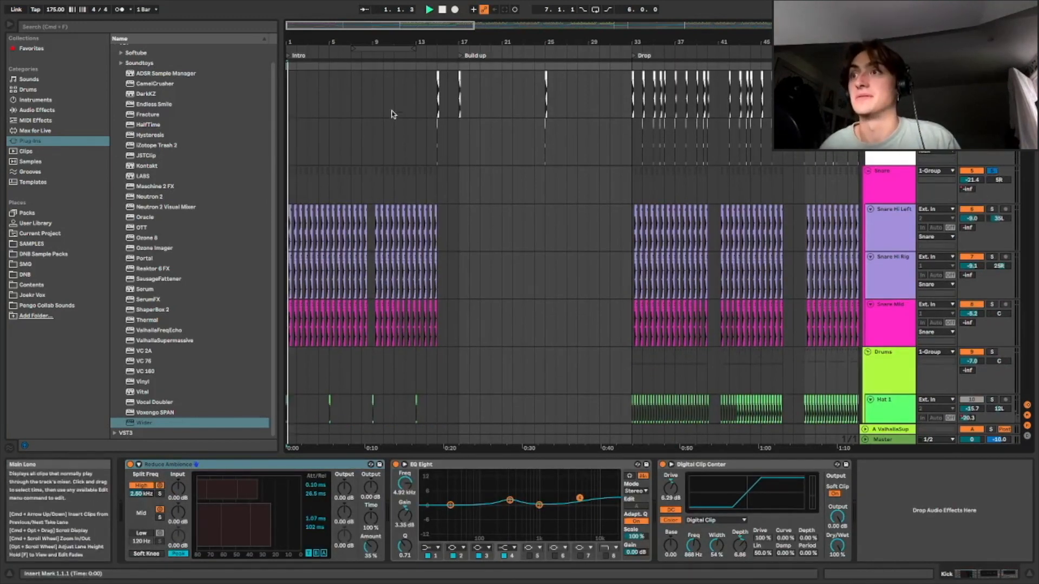
Zoom into the Intro and listen through it up to the Build up
{"action": "scroll", "coordinate": [895, 241], "scroll_direction": "up", "scroll_amount": 3}
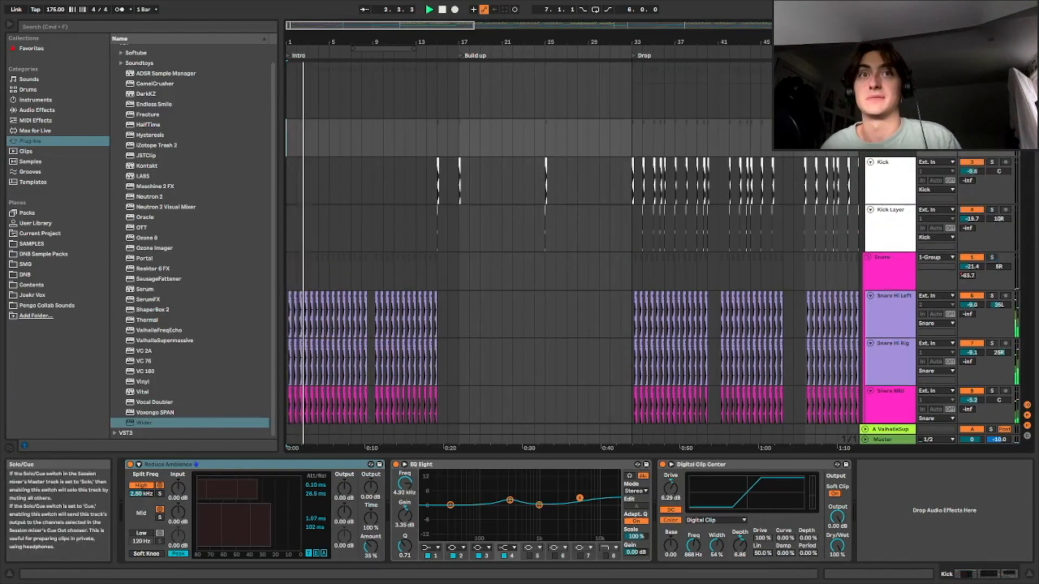
{"action": "left_click_drag", "start_coordinate": [366, 42], "coordinate": [375, 106]}
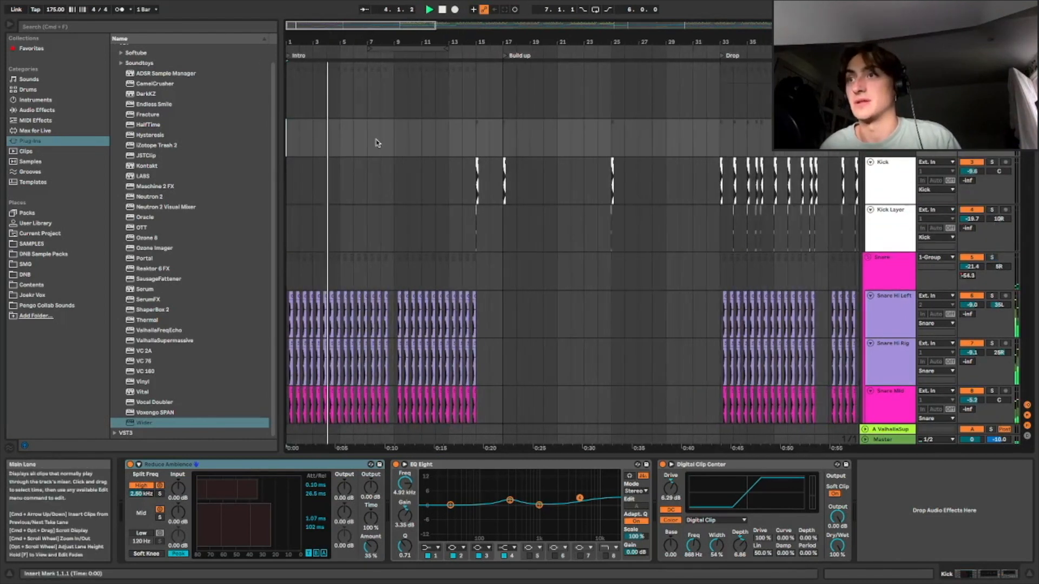
{"action": "key", "text": "space"}
{"action": "key", "text": "space"}
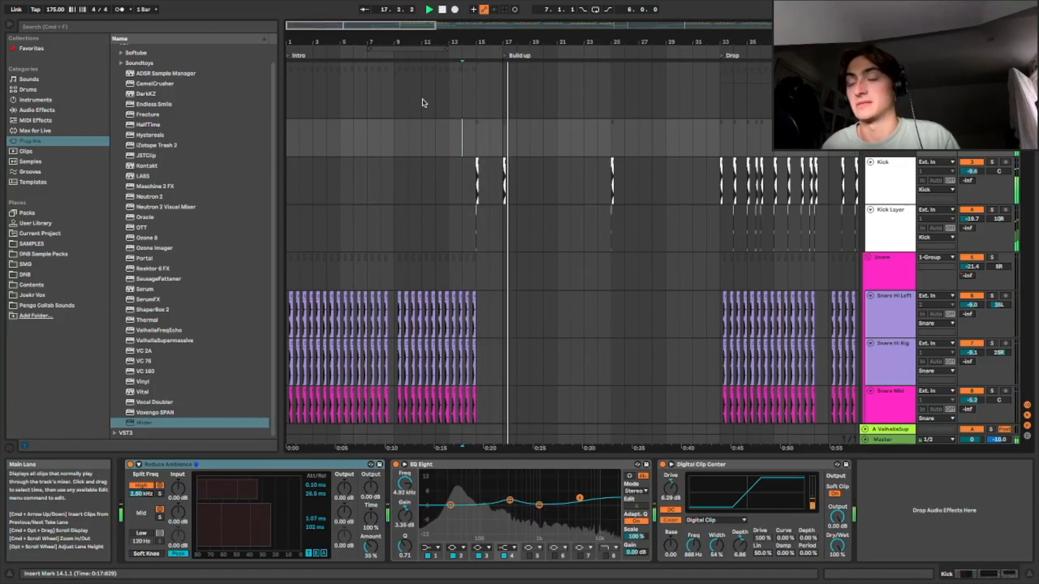
Zoom out to view the full arrangement from the Intro through the Breakdown
{"action": "left_click_drag", "start_coordinate": [383, 27], "coordinate": [384, 26]}
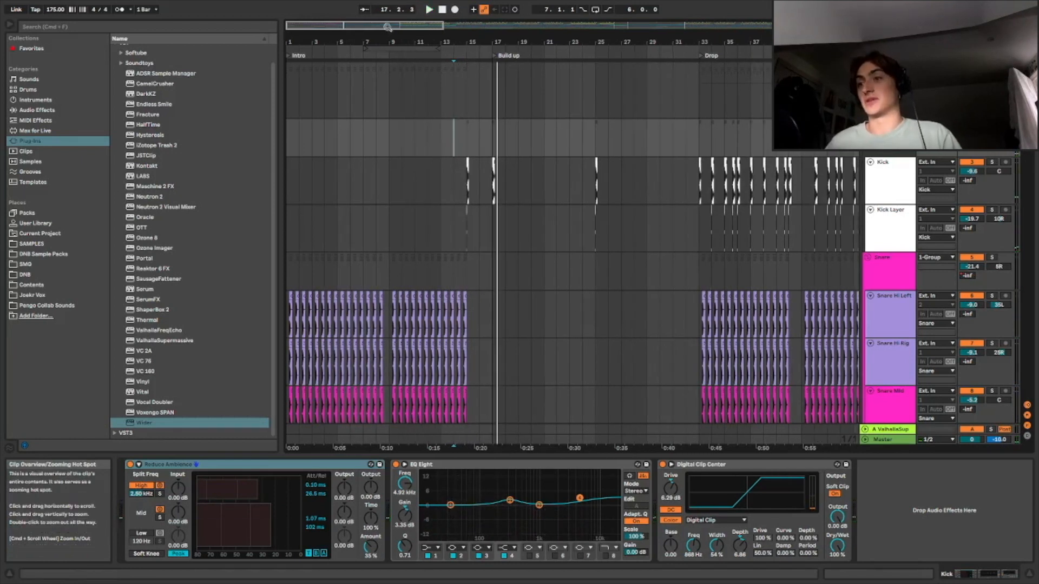
{"action": "left_click_drag", "start_coordinate": [389, 39], "coordinate": [296, 25]}
{"action": "scroll", "coordinate": [706, 151], "scroll_direction": "down", "scroll_amount": 10}
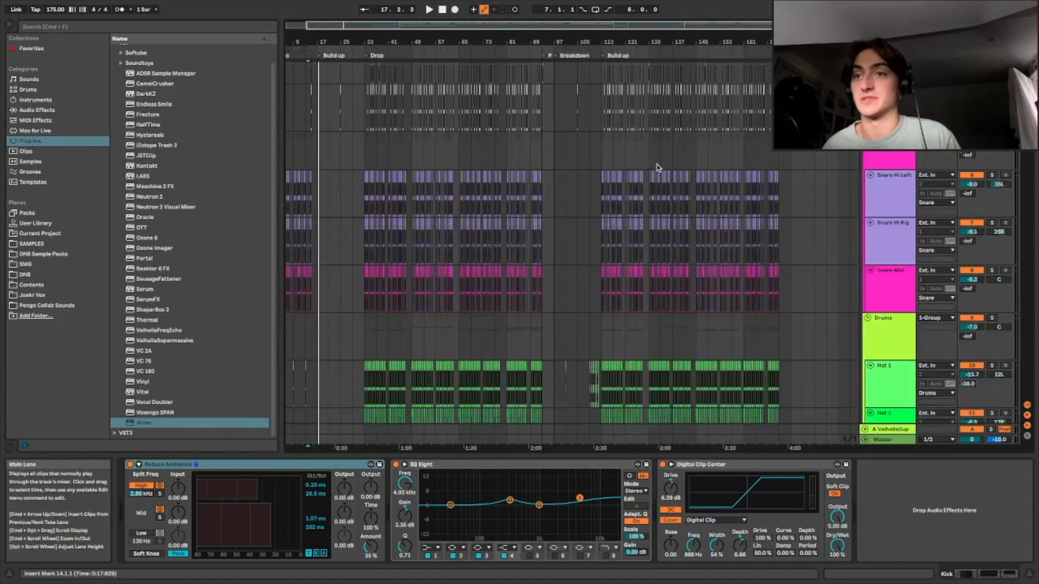
{"action": "scroll", "coordinate": [612, 208], "scroll_direction": "down", "scroll_amount": 3}
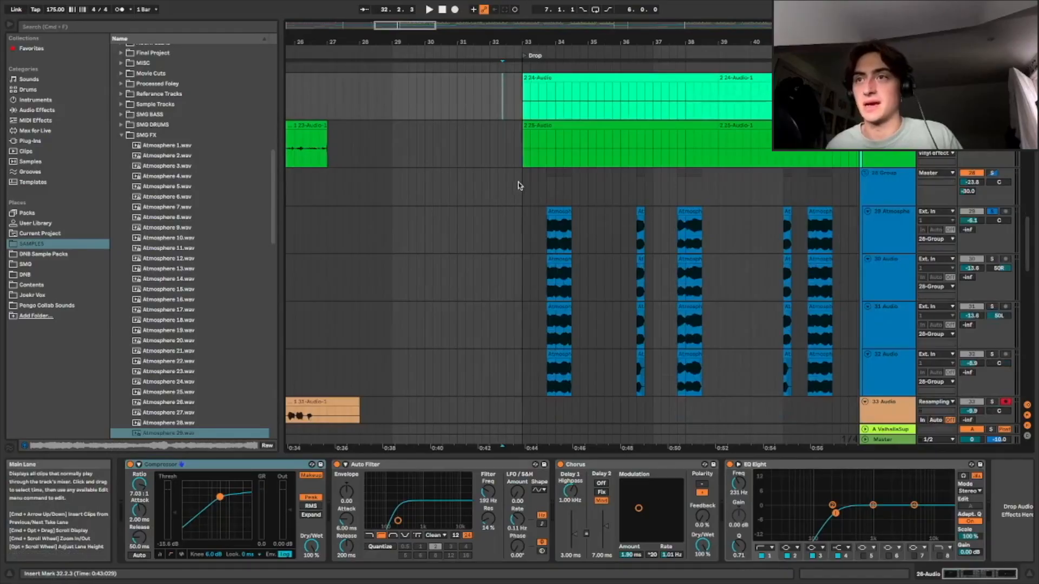
{"action": "left_click", "coordinate": [518, 185]}
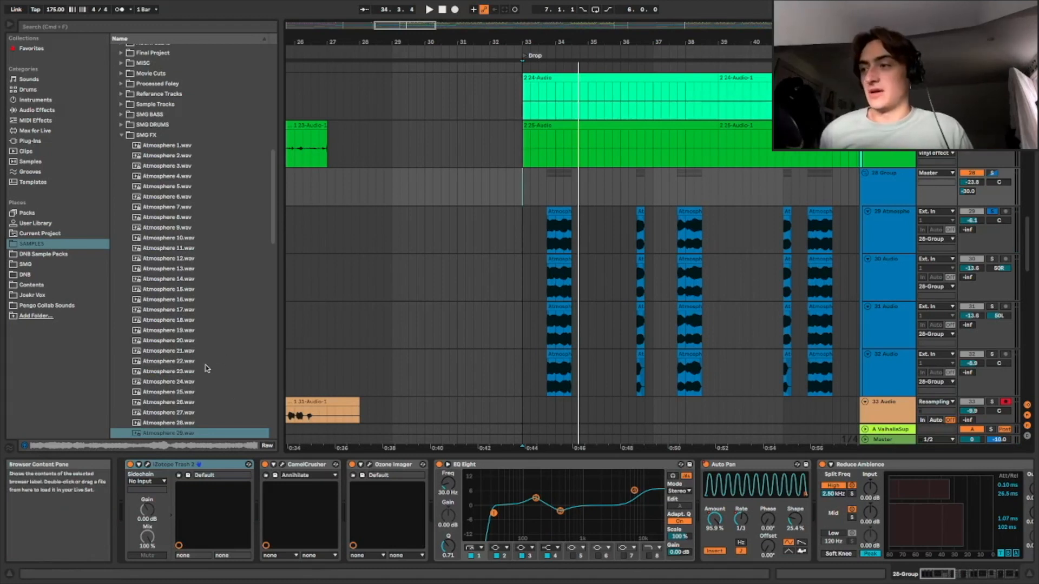
{"action": "scroll", "coordinate": [197, 379], "scroll_direction": "down", "scroll_amount": 2}
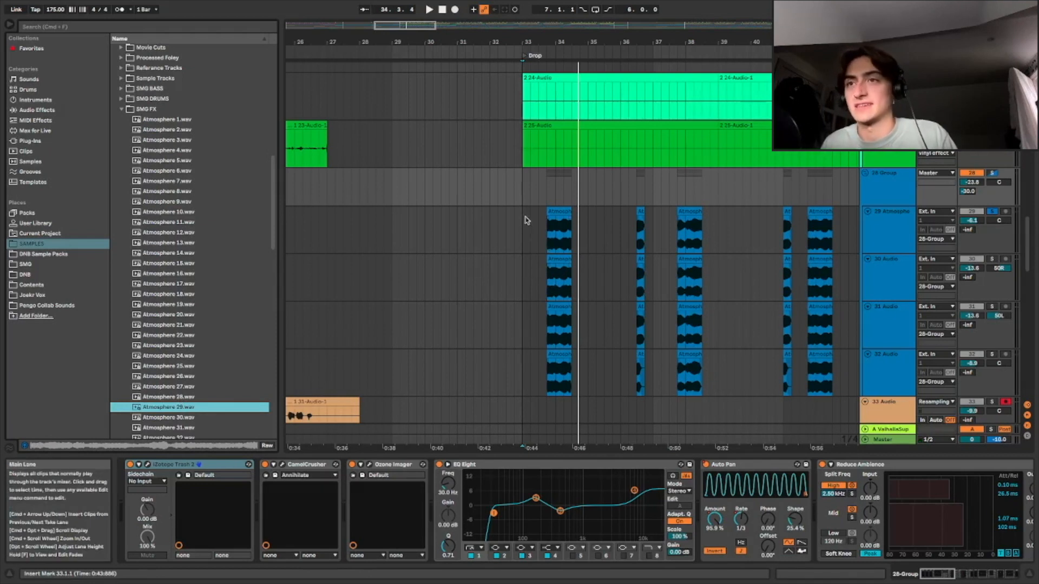
Select the 29 Atmosphere track's clip in the Drop and scroll through its effect chain
{"action": "scroll", "coordinate": [526, 188], "scroll_direction": "down", "scroll_amount": 1}
{"action": "left_click", "coordinate": [538, 195]}
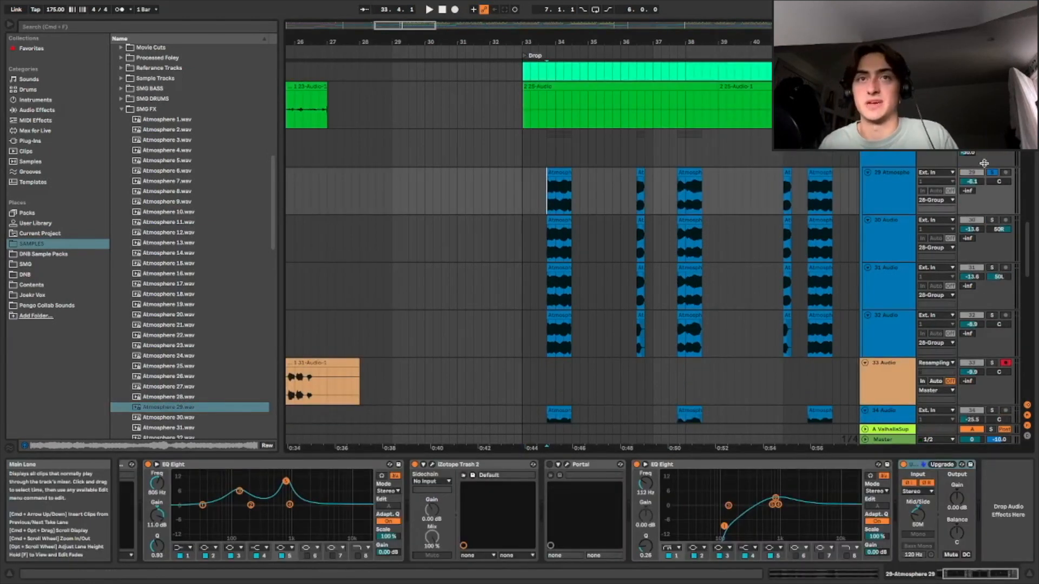
{"action": "left_click", "coordinate": [806, 577]}
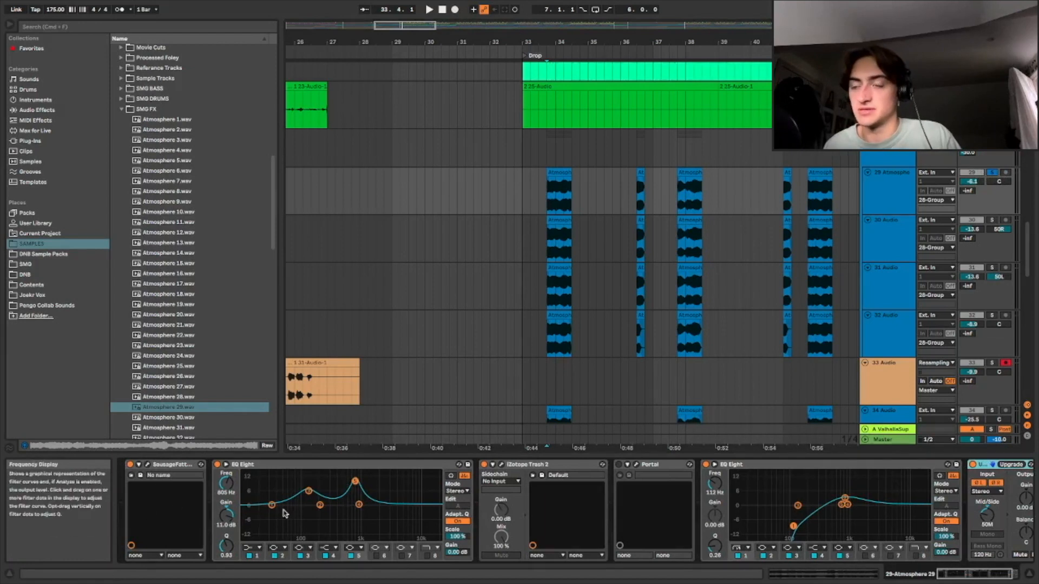
{"action": "left_click", "coordinate": [985, 571]}
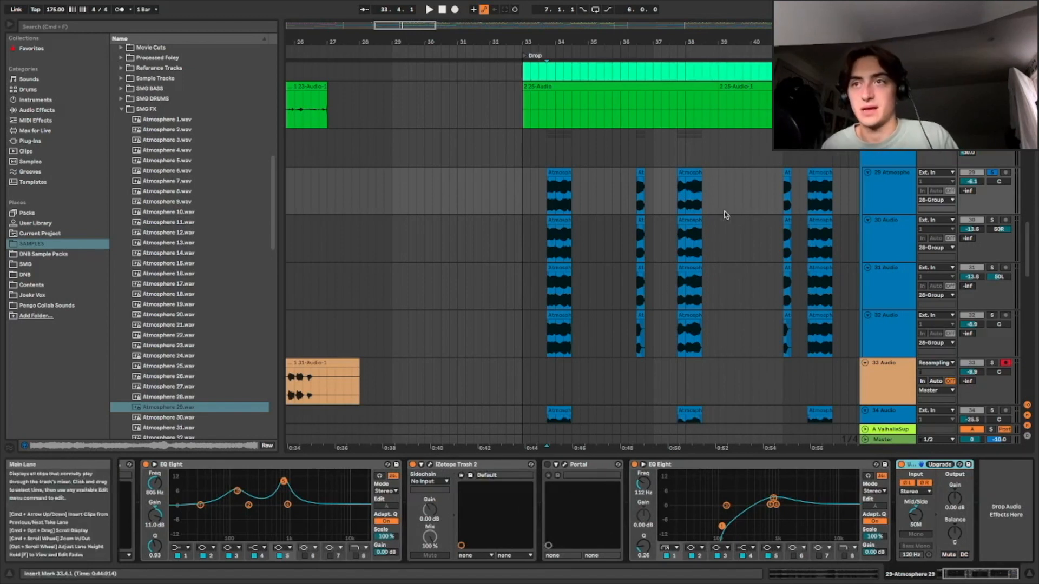
Solo the 30 Audio atmosphere track and play its clips in the Drop
{"action": "left_click", "coordinate": [993, 221]}
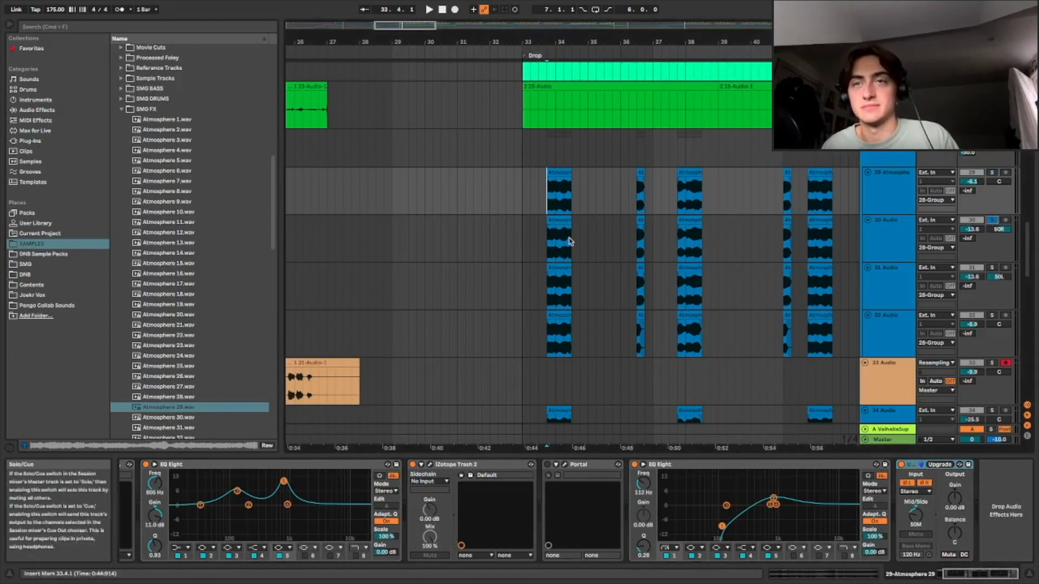
{"action": "left_click", "coordinate": [552, 238]}
{"action": "key", "text": "space"}
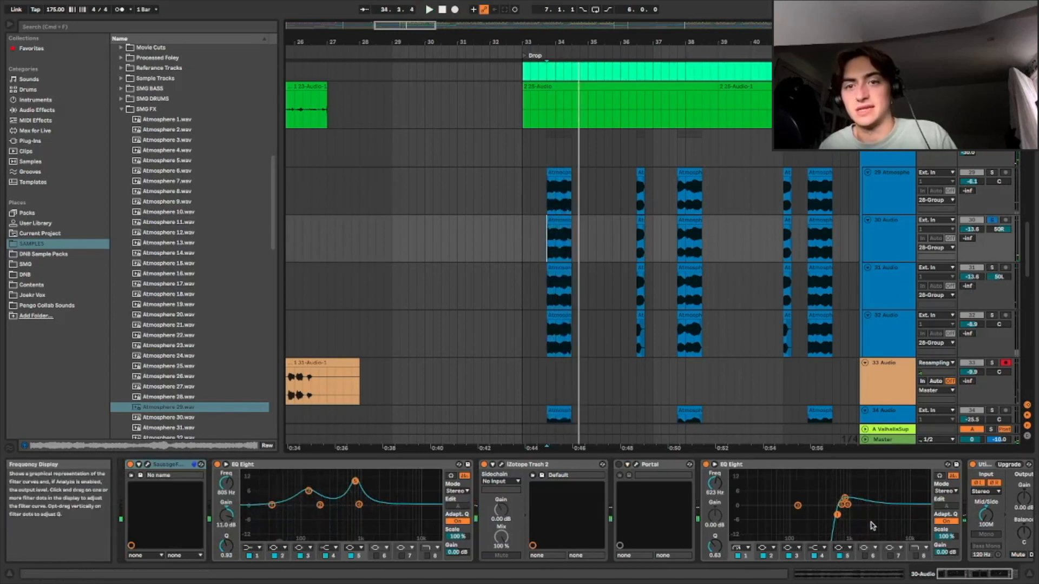
{"action": "left_click", "coordinate": [952, 572]}
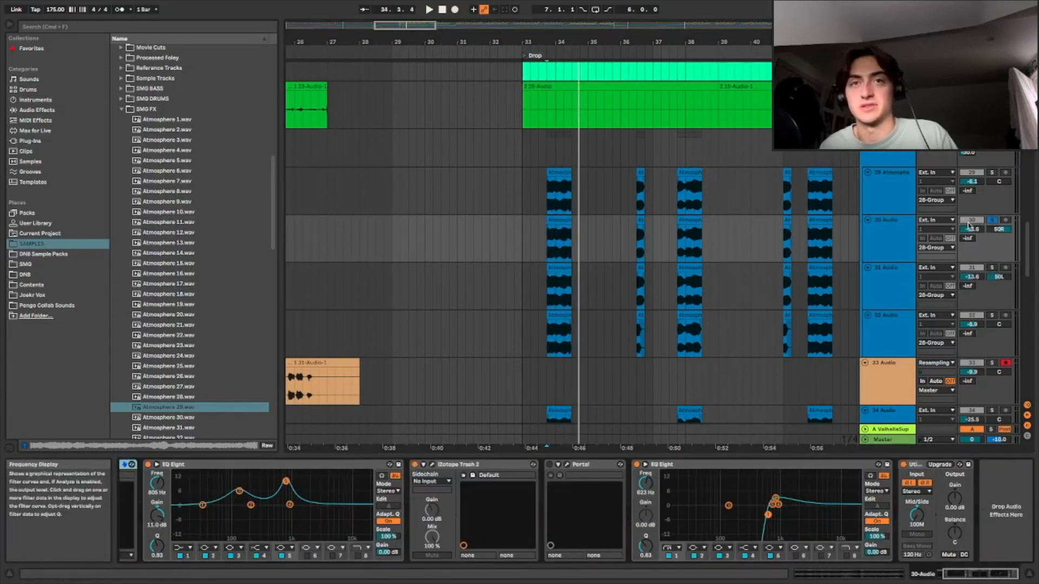
Solo the 31 Audio atmosphere track and audition it in the Drop
{"action": "left_click", "coordinate": [992, 267]}
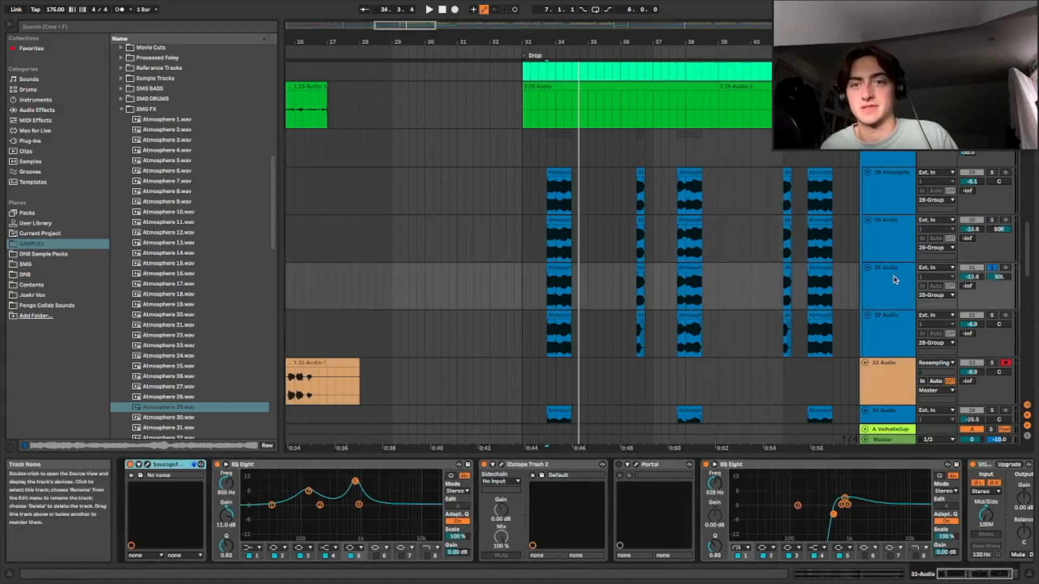
{"action": "left_click", "coordinate": [986, 573]}
{"action": "key", "text": "space"}
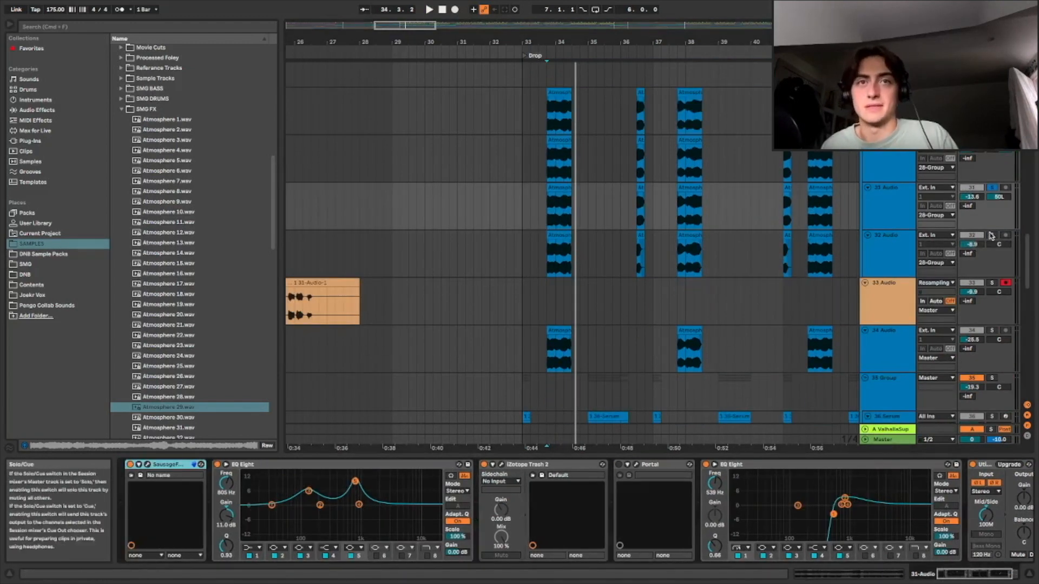
Solo the 32 Audio track, select its first Drop clip and play it back
{"action": "left_click", "coordinate": [992, 234]}
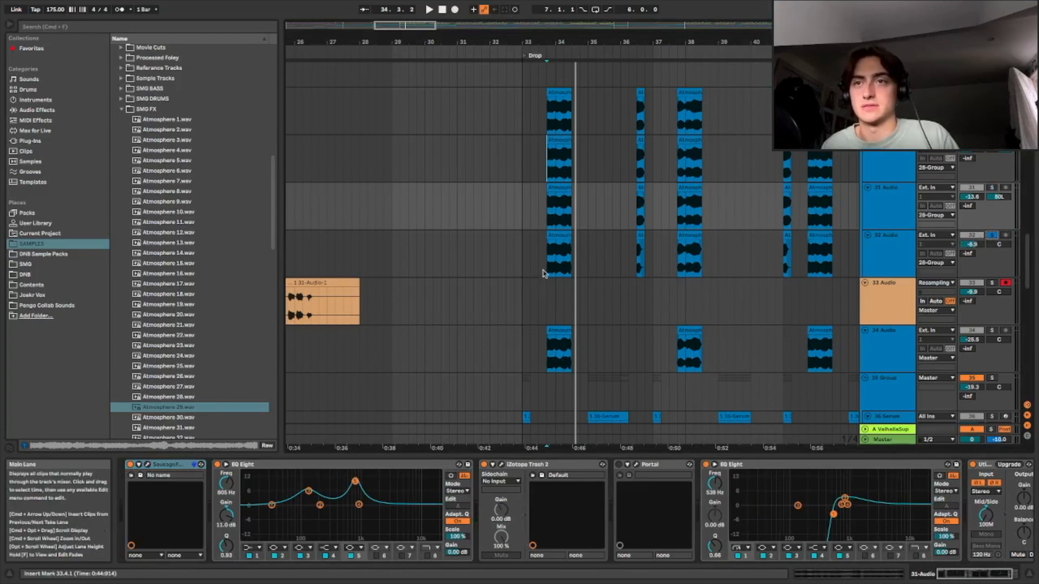
{"action": "left_click", "coordinate": [546, 255]}
{"action": "key", "text": "space"}
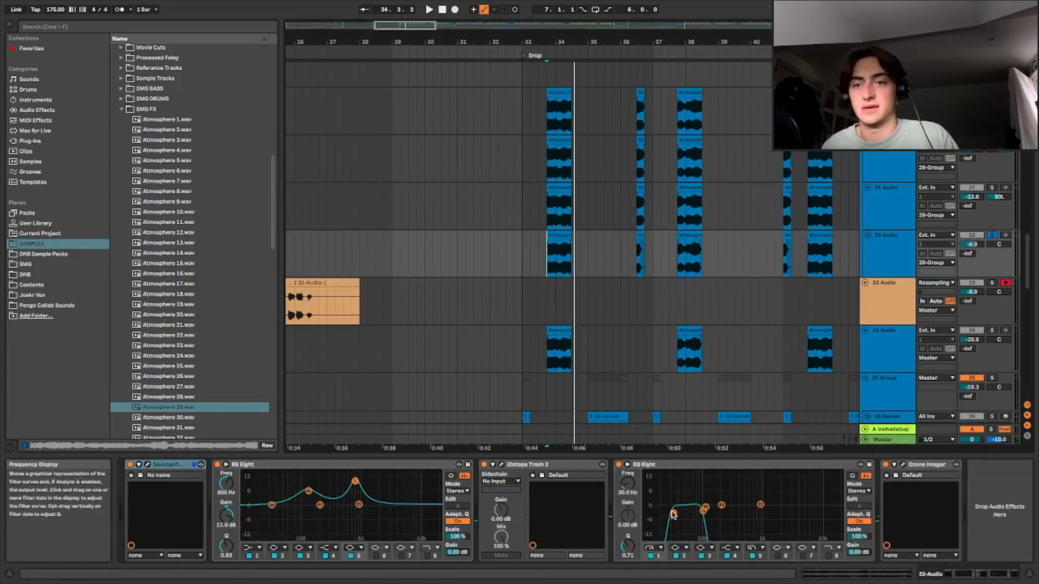
{"action": "scroll", "coordinate": [941, 244], "scroll_direction": "up", "scroll_amount": 2}
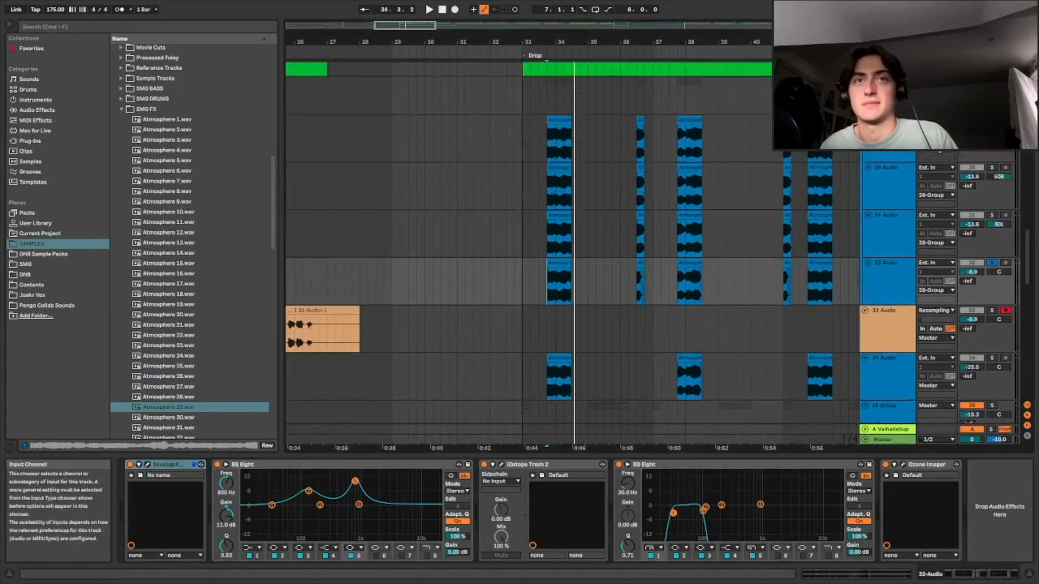
{"action": "key", "text": "space"}
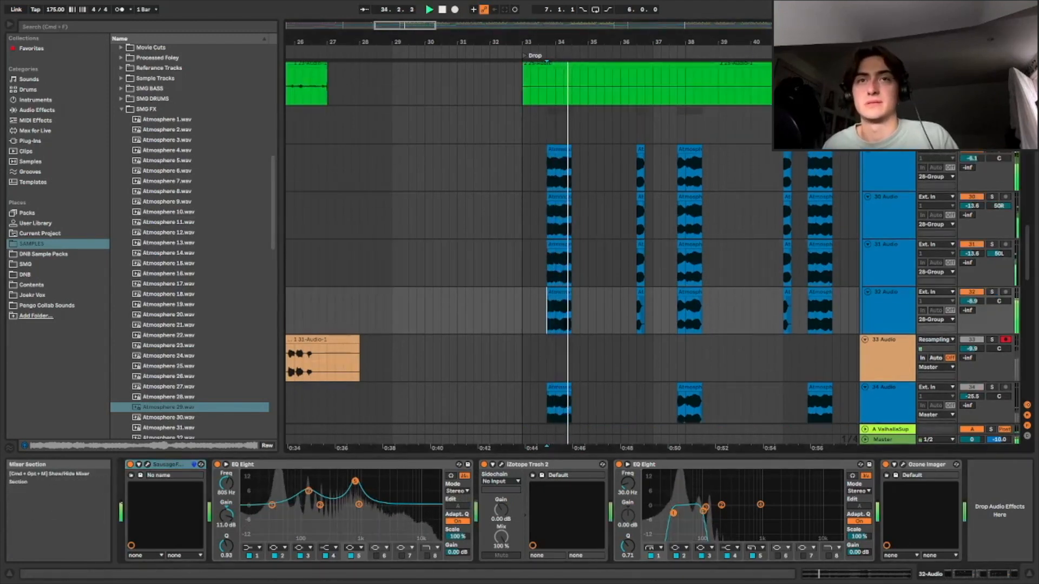
Select the 28 Group track and play the Drop from its start
{"action": "left_click", "coordinate": [888, 111]}
{"action": "key", "text": "space"}
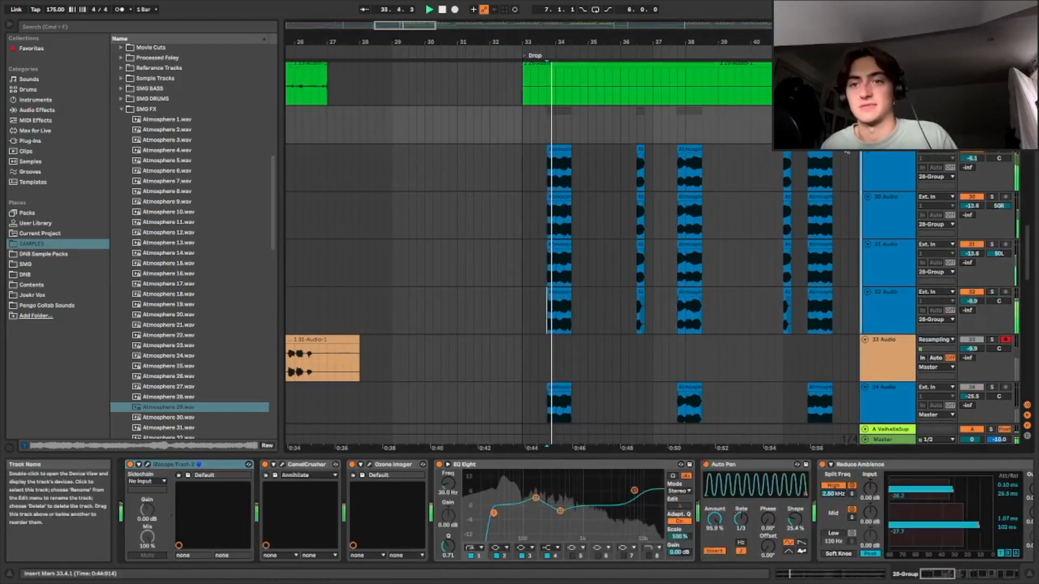
{"action": "key", "text": "space"}
{"action": "left_click", "coordinate": [523, 127]}
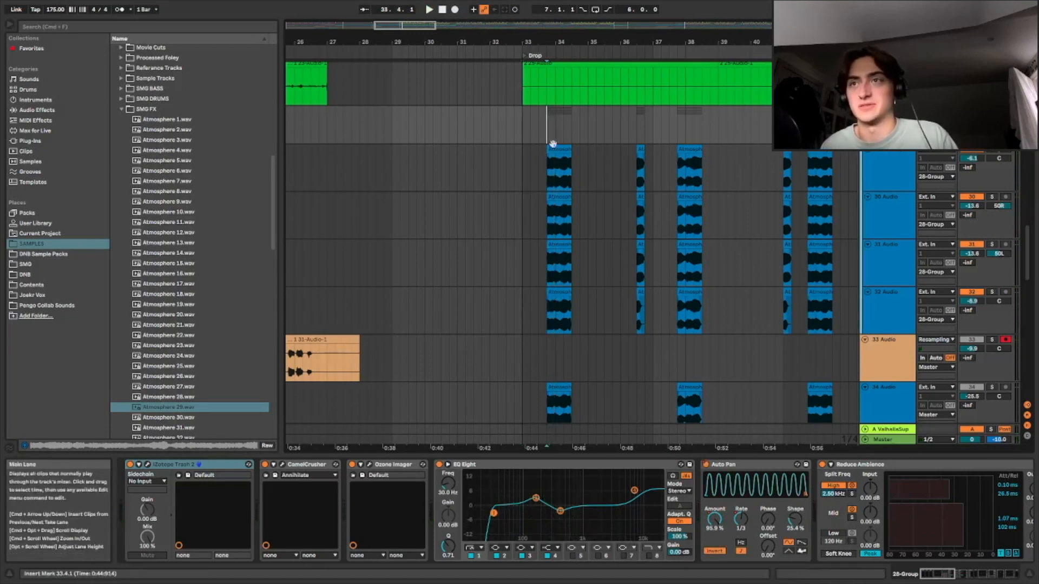
Scroll through the 28 Group effect chain to view the Reduce Ambience devices
{"action": "mouse_move", "coordinate": [939, 575]}
{"action": "left_mouse_down"}
{"action": "mouse_move", "coordinate": [1013, 574]}
{"action": "mouse_move", "coordinate": [923, 573]}
{"action": "left_mouse_up"}
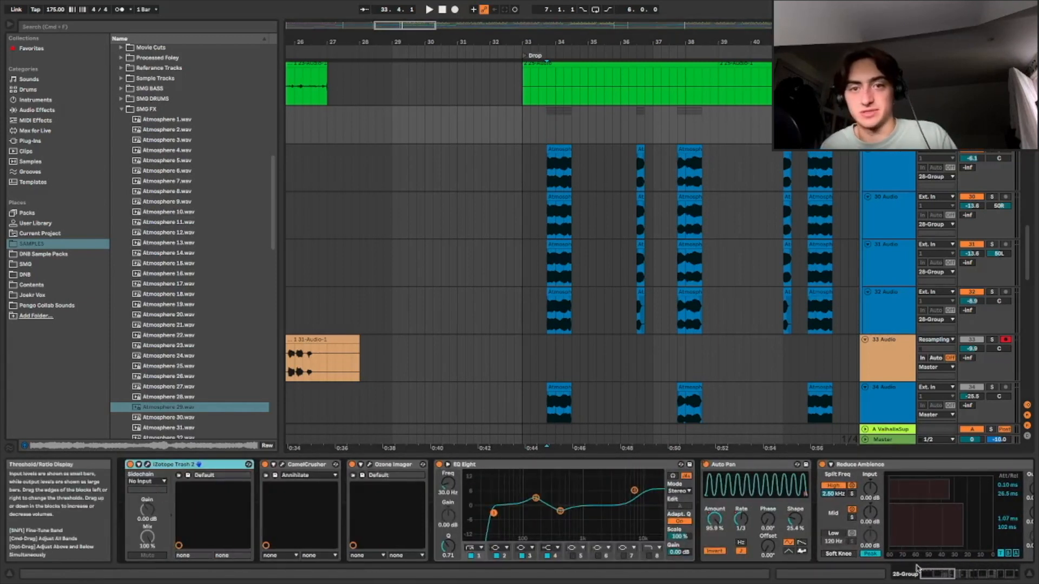
{"action": "mouse_move", "coordinate": [933, 576]}
{"action": "left_mouse_down"}
{"action": "mouse_move", "coordinate": [1014, 577]}
{"action": "mouse_move", "coordinate": [913, 572]}
{"action": "left_mouse_up"}
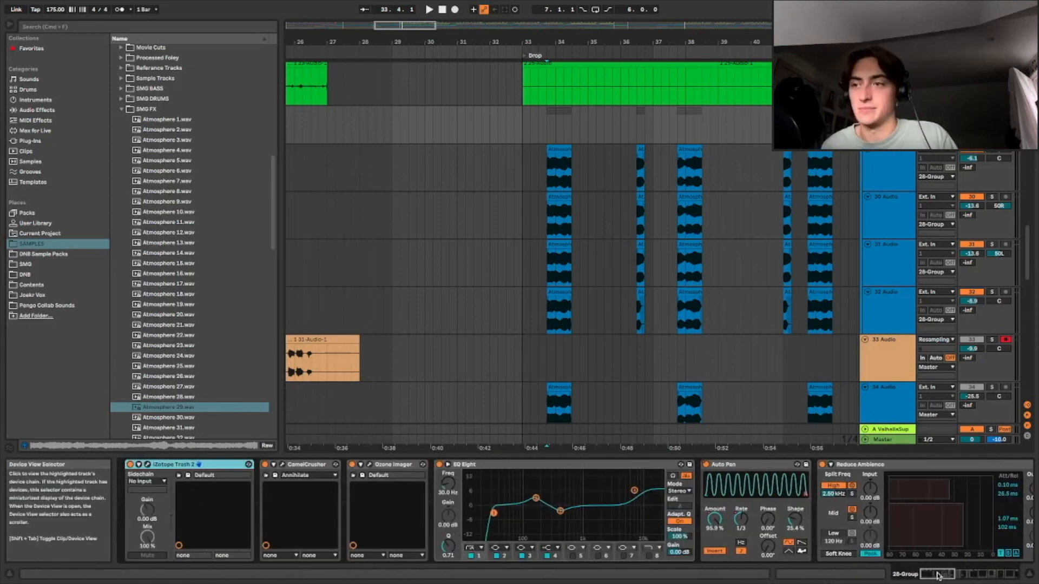
{"action": "left_click_drag", "start_coordinate": [938, 575], "coordinate": [952, 575]}
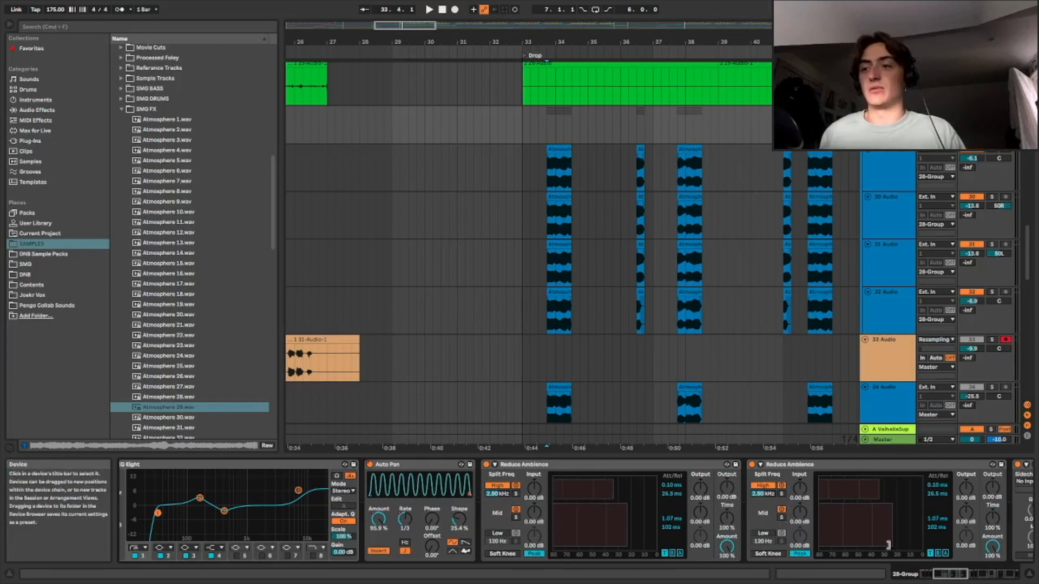
{"action": "left_click_drag", "start_coordinate": [946, 574], "coordinate": [989, 574]}
{"action": "scroll", "coordinate": [731, 251], "scroll_direction": "down", "scroll_amount": 5}
{"action": "scroll", "coordinate": [556, 206], "scroll_direction": "up", "scroll_amount": 3}
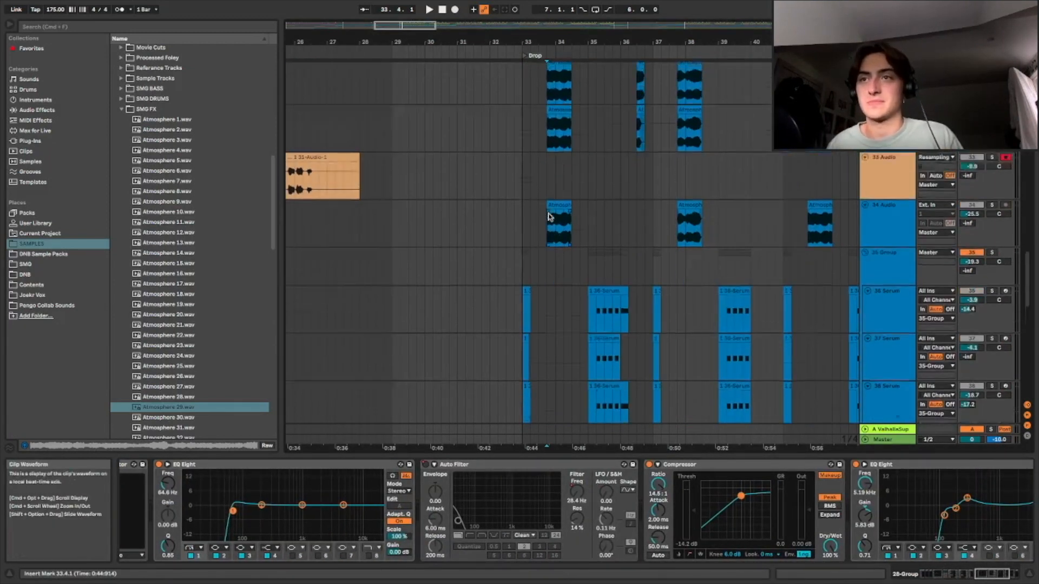
Solo the 34 Audio track and play its atmosphere clips in the Drop
{"action": "left_click", "coordinate": [546, 254]}
{"action": "left_click", "coordinate": [993, 235]}
{"action": "scroll", "coordinate": [583, 344], "scroll_direction": "up", "scroll_amount": 5}
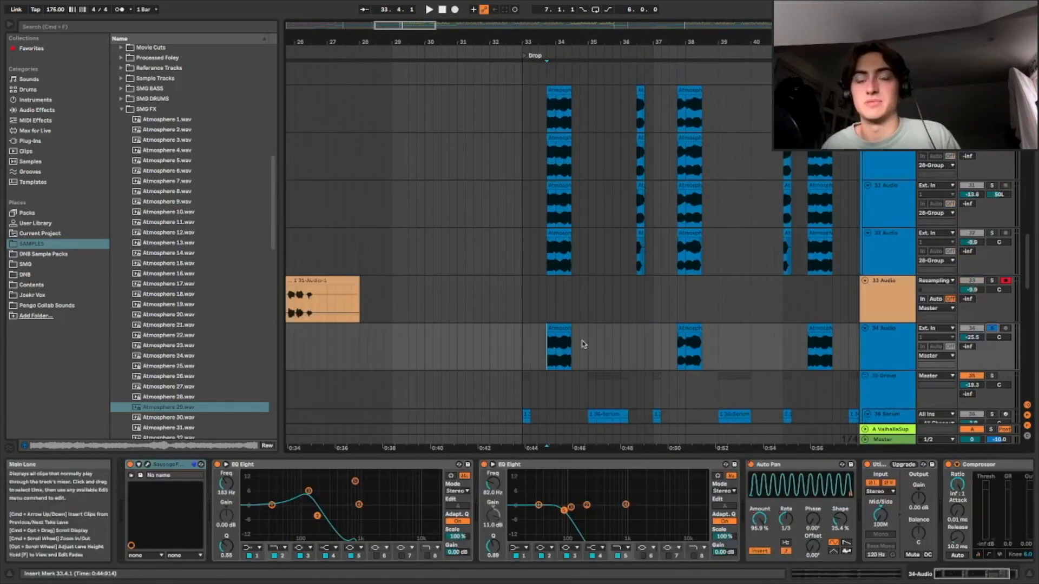
{"action": "key", "text": "space"}
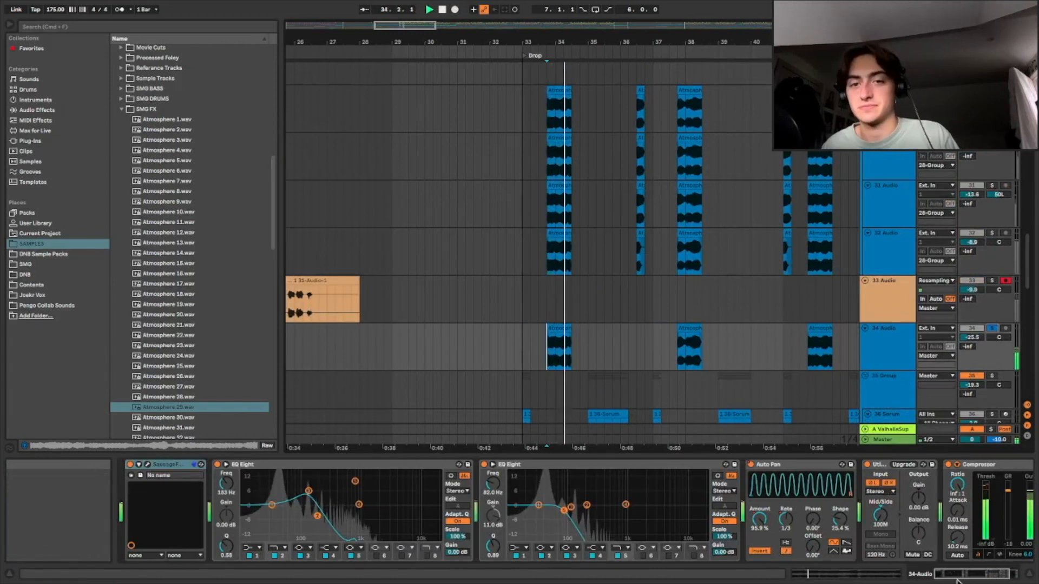
Scroll through the 34 Audio effect chain and down to the Serum tracks
{"action": "scroll", "coordinate": [805, 498], "scroll_direction": "right", "scroll_amount": 2}
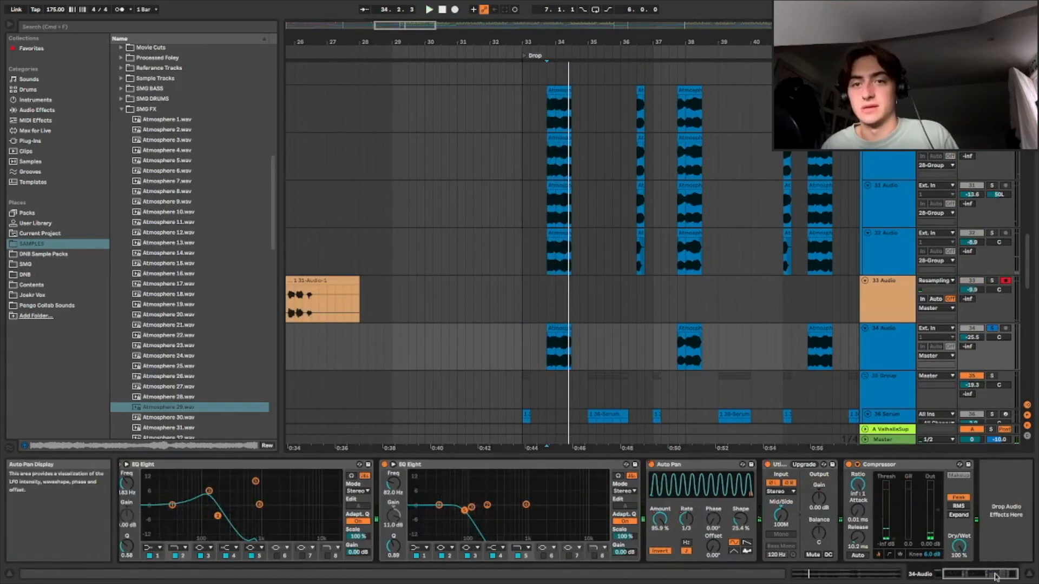
{"action": "scroll", "coordinate": [795, 487], "scroll_direction": "left", "scroll_amount": 2}
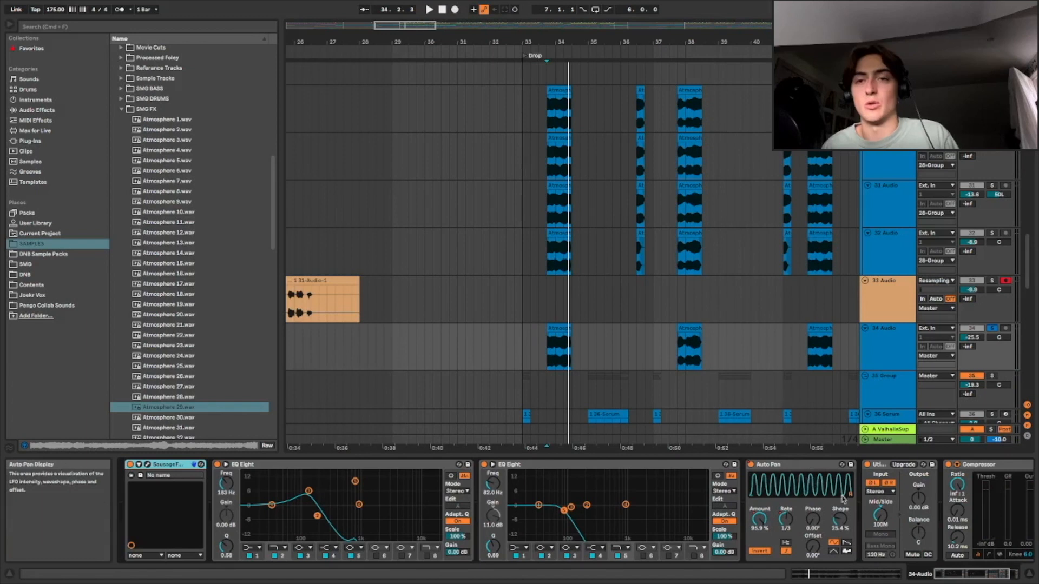
{"action": "scroll", "coordinate": [607, 338], "scroll_direction": "up", "scroll_amount": 2}
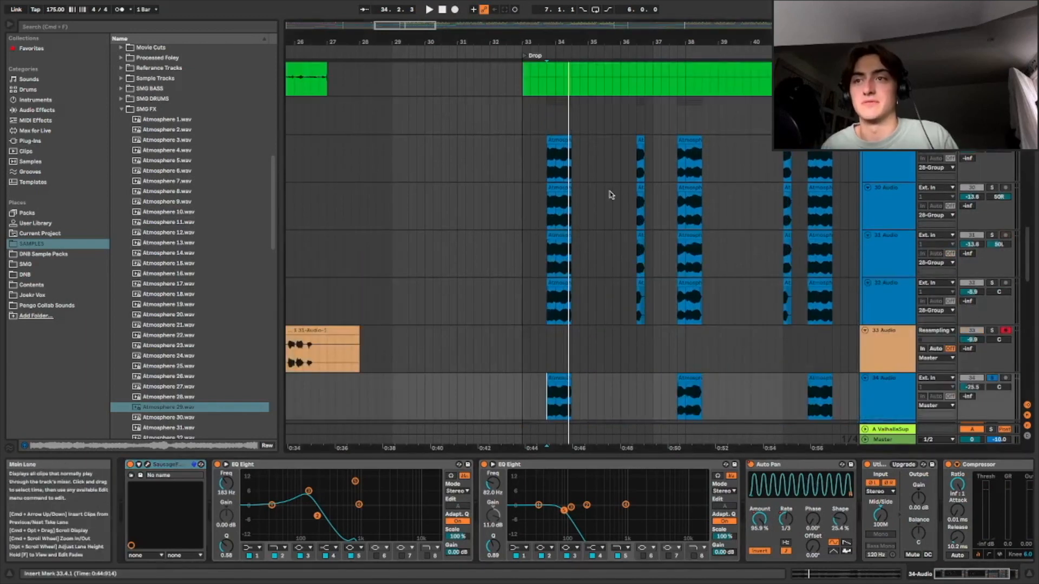
{"action": "scroll", "coordinate": [590, 276], "scroll_direction": "down", "scroll_amount": 10}
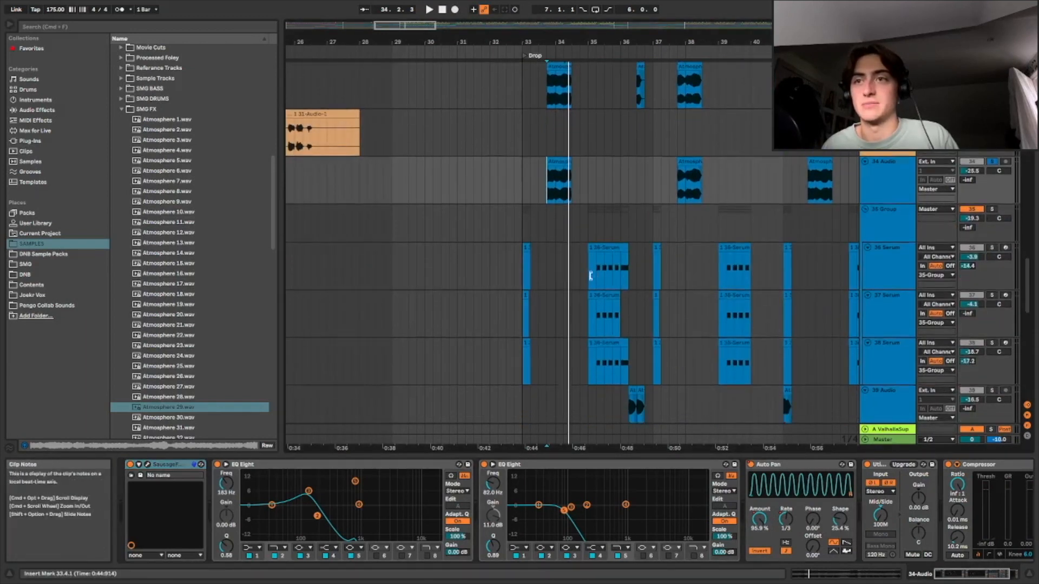
Solo the 35 Group of Serum tracks and play the Drop
{"action": "left_click", "coordinate": [587, 169]}
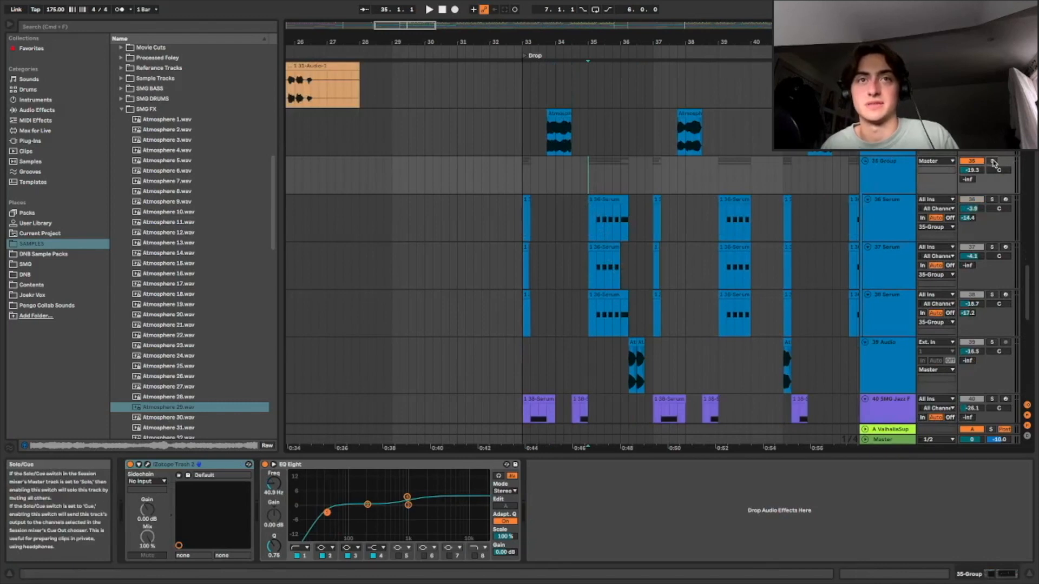
{"action": "key", "text": "space"}
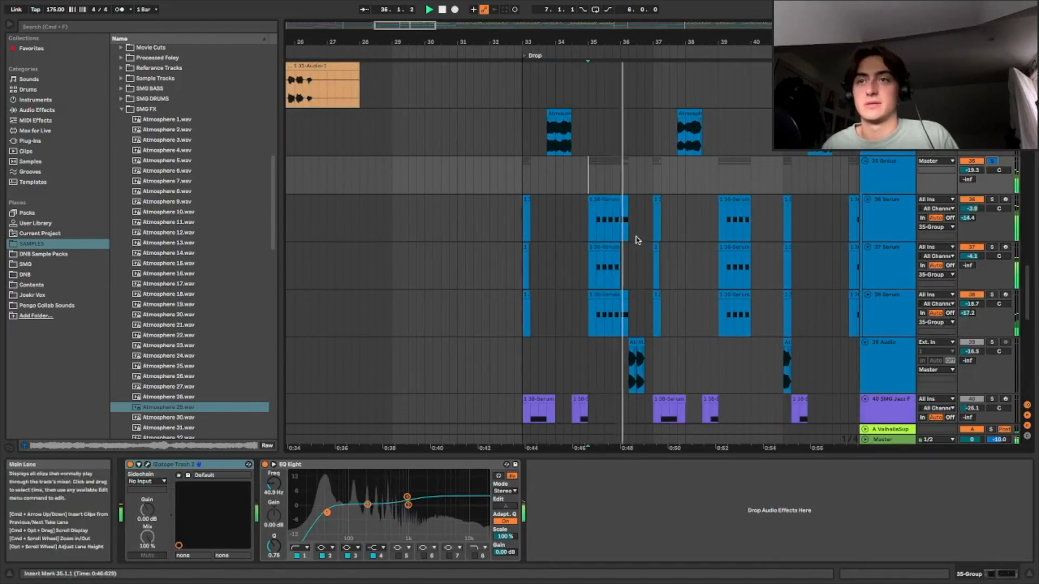
{"action": "key", "text": "space"}
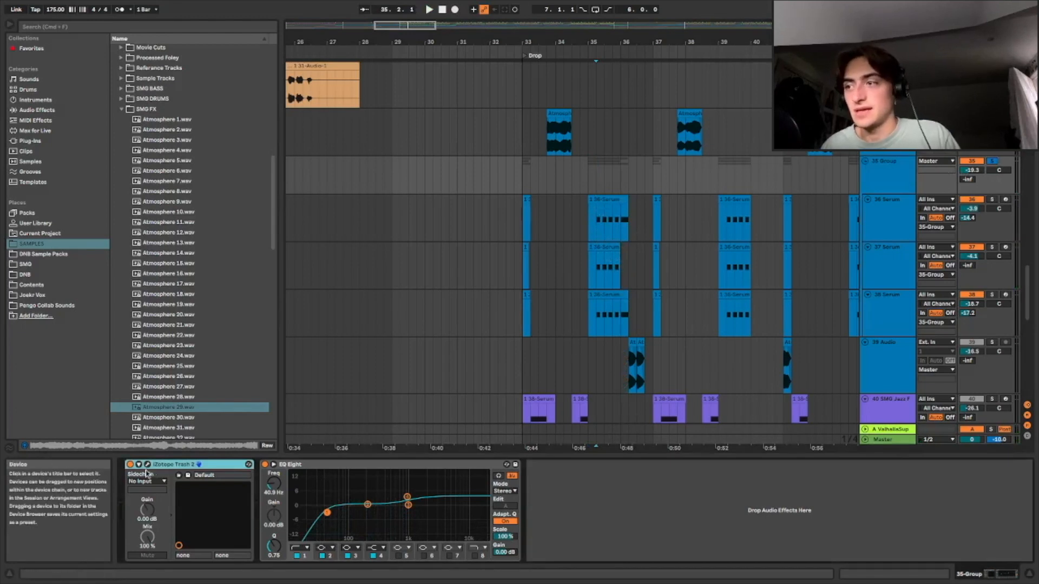
Open and close the iZotope Trash 2 plugin window on the 35 Group
{"action": "left_click", "coordinate": [146, 464]}
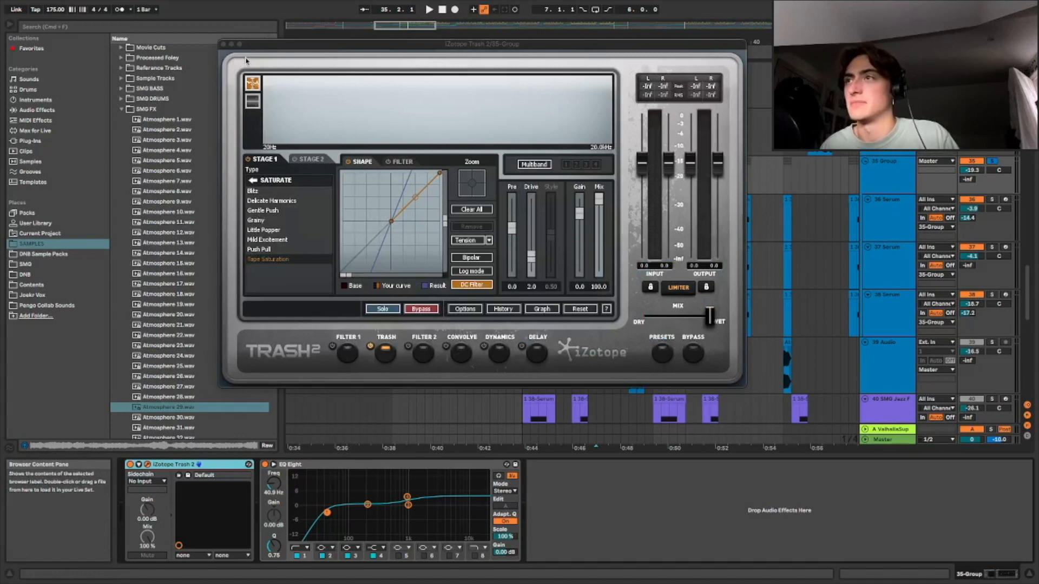
{"action": "left_click", "coordinate": [222, 45]}
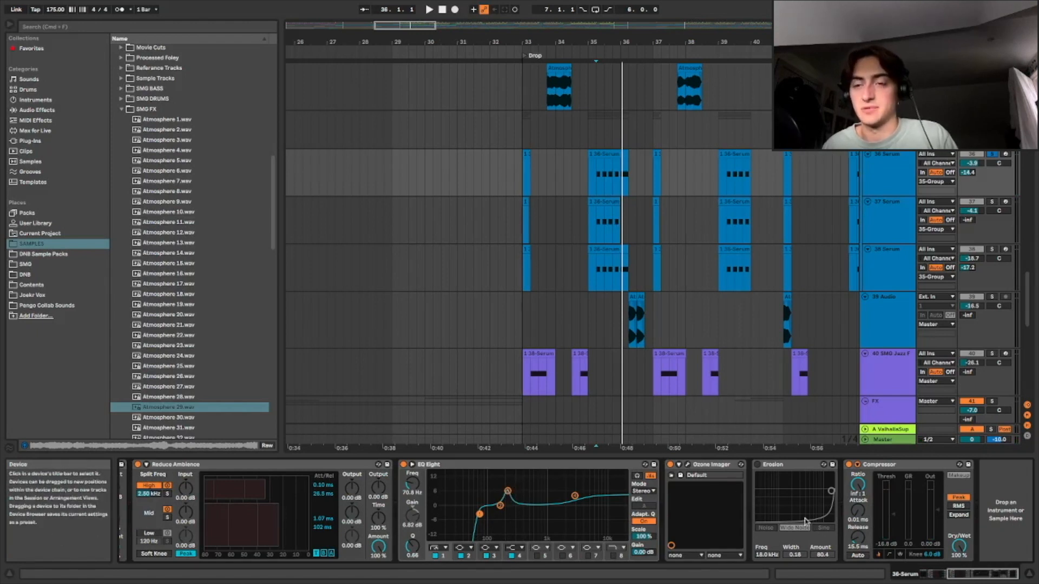
Open the Ozone Imager on the 36 Serum track, listen through the Drop, then close it
{"action": "left_click", "coordinate": [687, 464]}
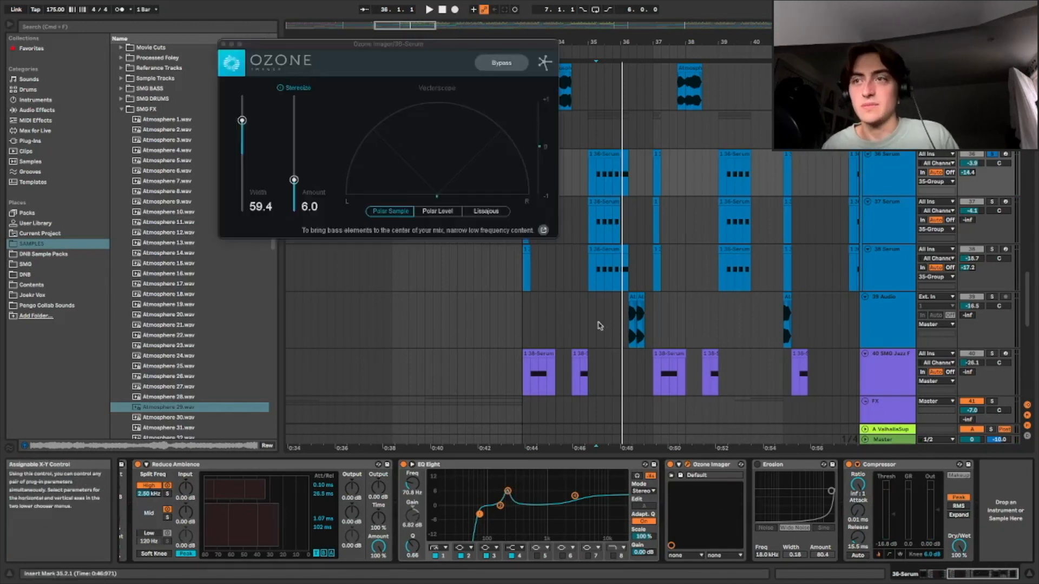
{"action": "key", "text": "space"}
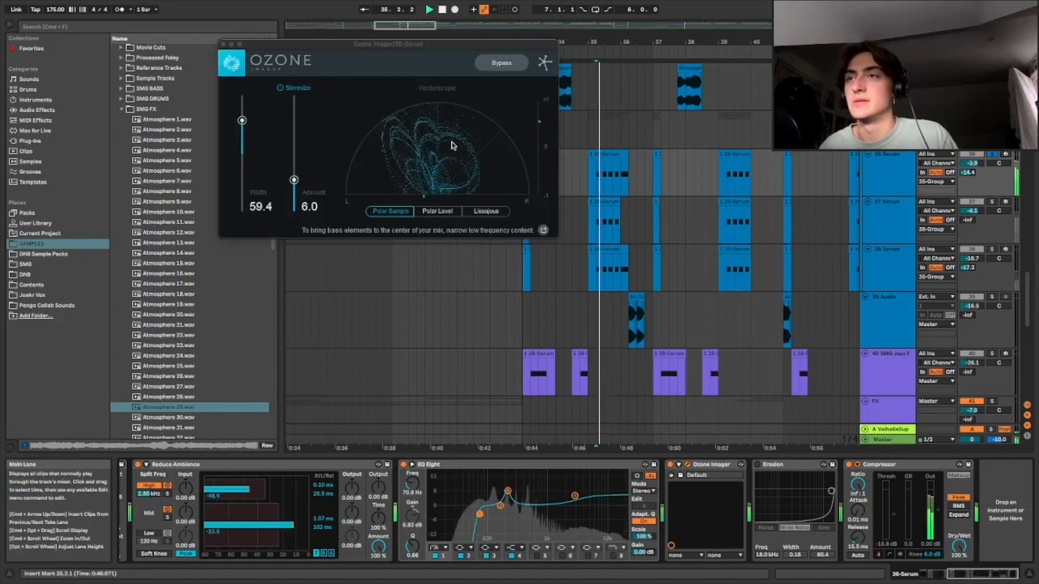
{"action": "key", "text": "space"}
{"action": "left_click", "coordinate": [223, 44]}
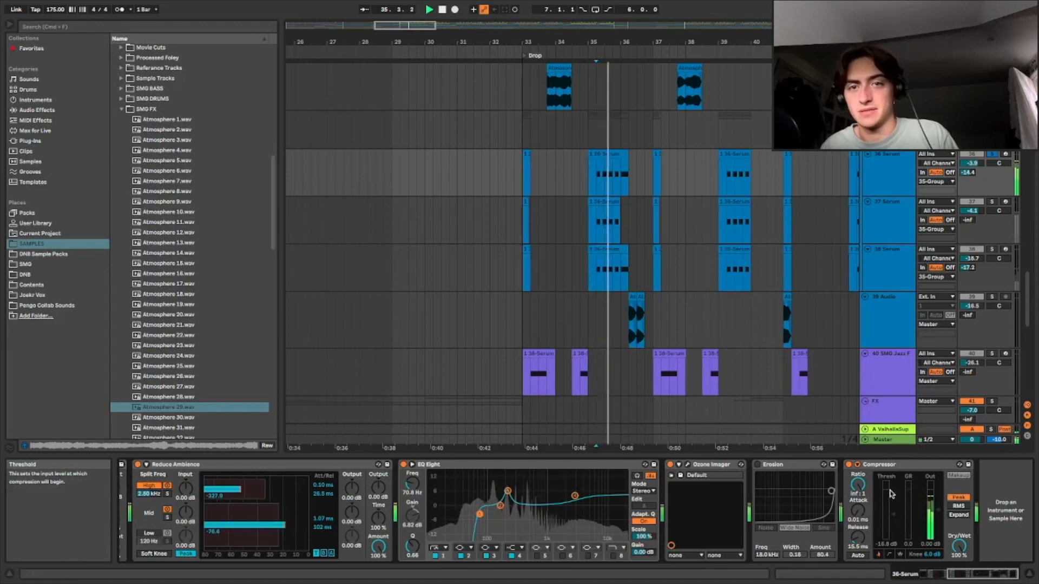
{"action": "key", "text": "space"}
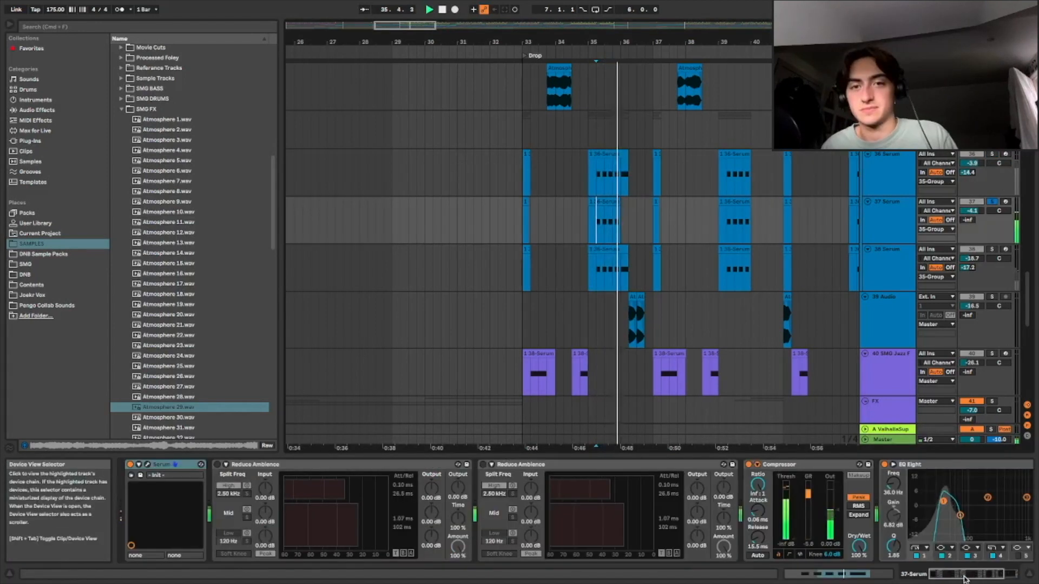
Solo the 38 Serum track and briefly audition it in the Drop
{"action": "key", "text": "space"}
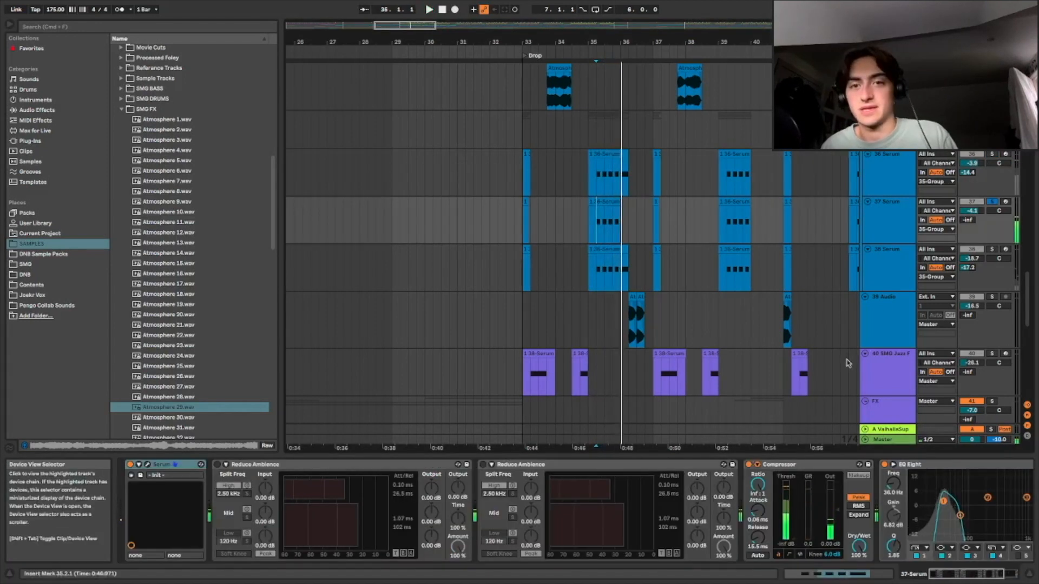
{"action": "left_click", "coordinate": [992, 250]}
{"action": "key", "text": "space"}
{"action": "key", "text": "space"}
{"action": "mouse_move", "coordinate": [959, 575]}
{"action": "left_mouse_down"}
{"action": "mouse_move", "coordinate": [975, 575]}
{"action": "mouse_move", "coordinate": [958, 576]}
{"action": "left_mouse_up"}
Open the Serum synth on the 36 Serum track, view its FX page, then close the plugin window
{"action": "left_click", "coordinate": [881, 265]}
{"action": "left_click_drag", "start_coordinate": [864, 578], "coordinate": [885, 577]}
{"action": "left_click", "coordinate": [883, 172]}
{"action": "left_click_drag", "start_coordinate": [984, 575], "coordinate": [882, 579]}
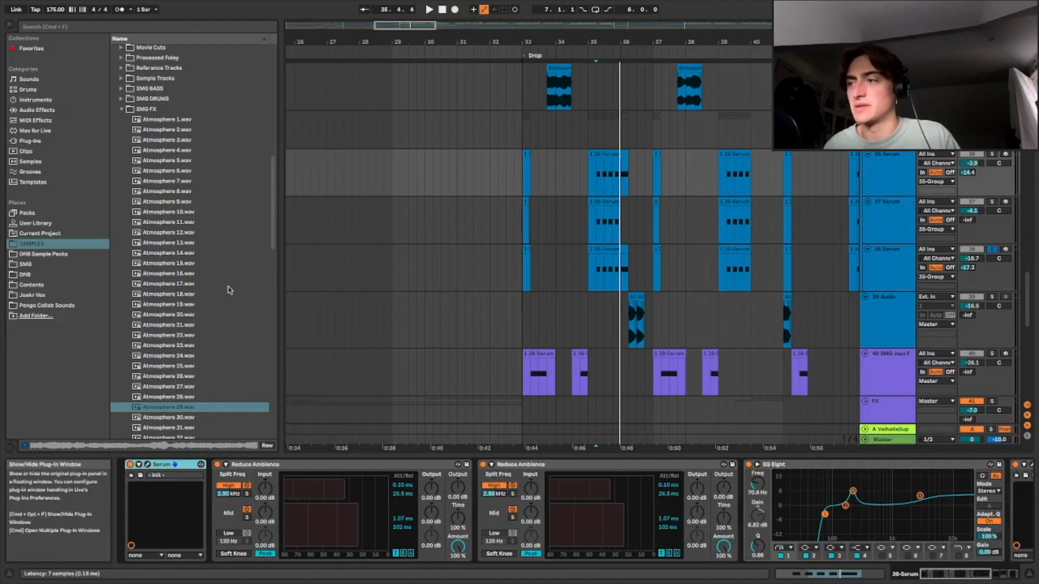
{"action": "left_click_drag", "start_coordinate": [307, 125], "coordinate": [378, 76]}
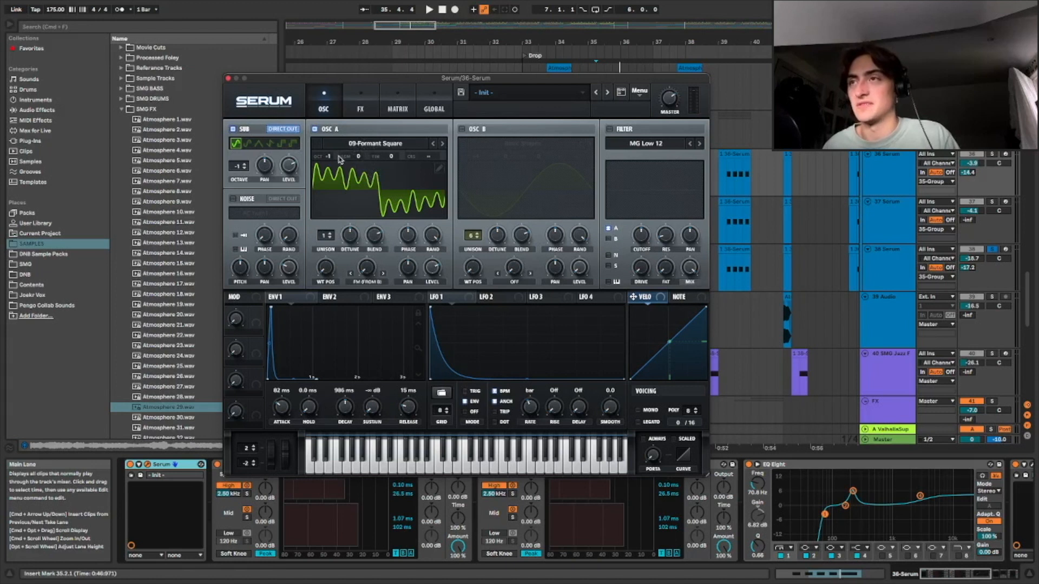
{"action": "left_click", "coordinate": [360, 106]}
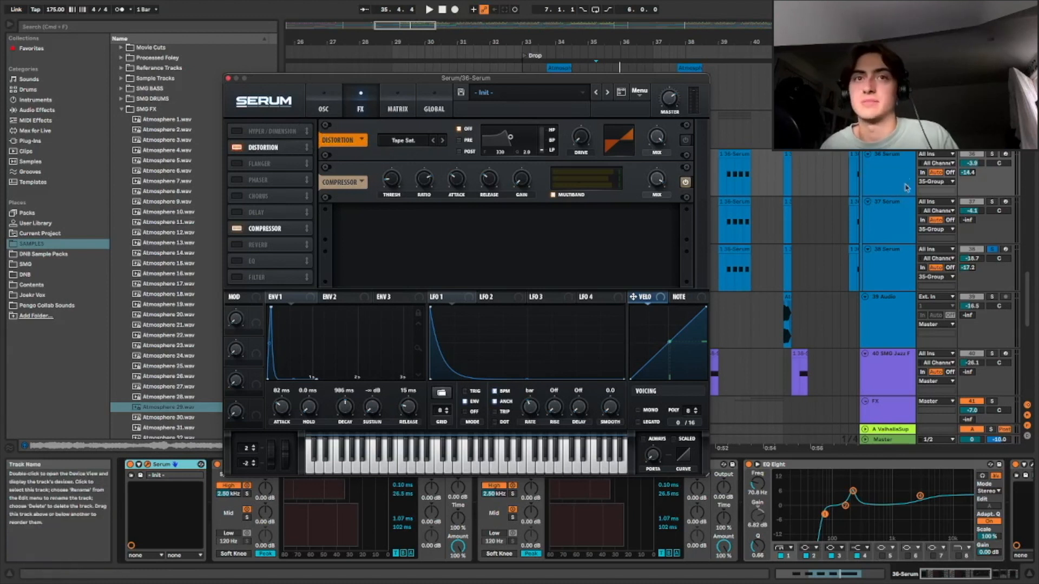
{"action": "left_click", "coordinate": [228, 78]}
Scroll down to the 40 SMG Jazz Fizz track, solo it and start playback
{"action": "scroll", "coordinate": [694, 318], "scroll_direction": "down", "scroll_amount": 2}
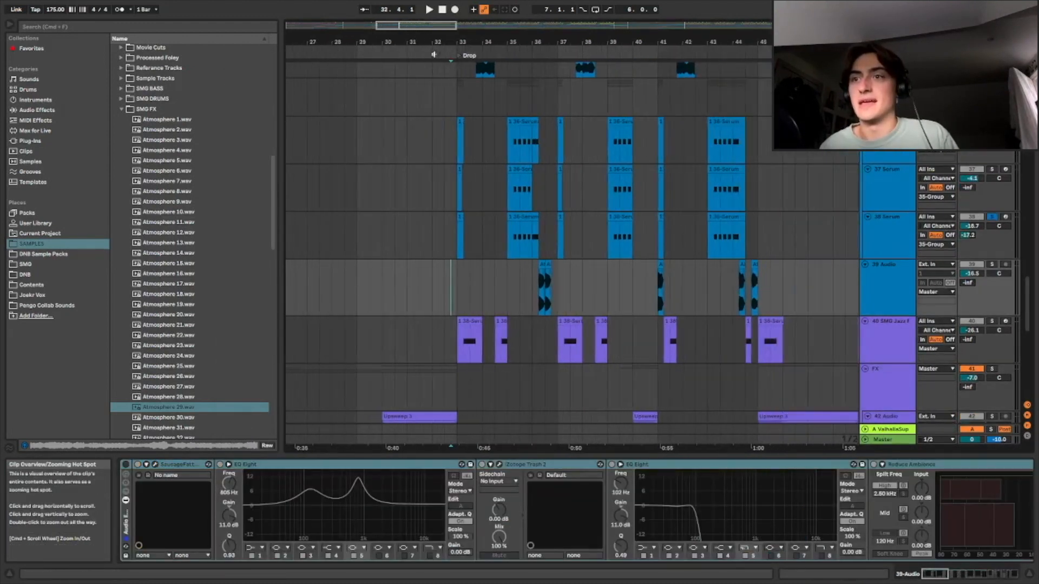
{"action": "scroll", "coordinate": [546, 211], "scroll_direction": "down", "scroll_amount": 2}
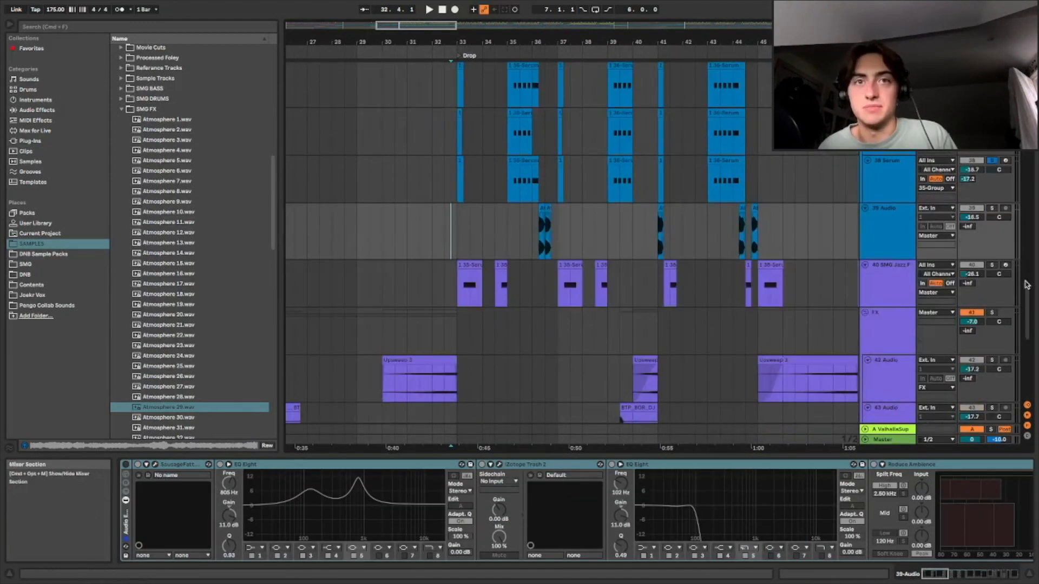
{"action": "left_click", "coordinate": [991, 266]}
{"action": "key", "text": "space"}
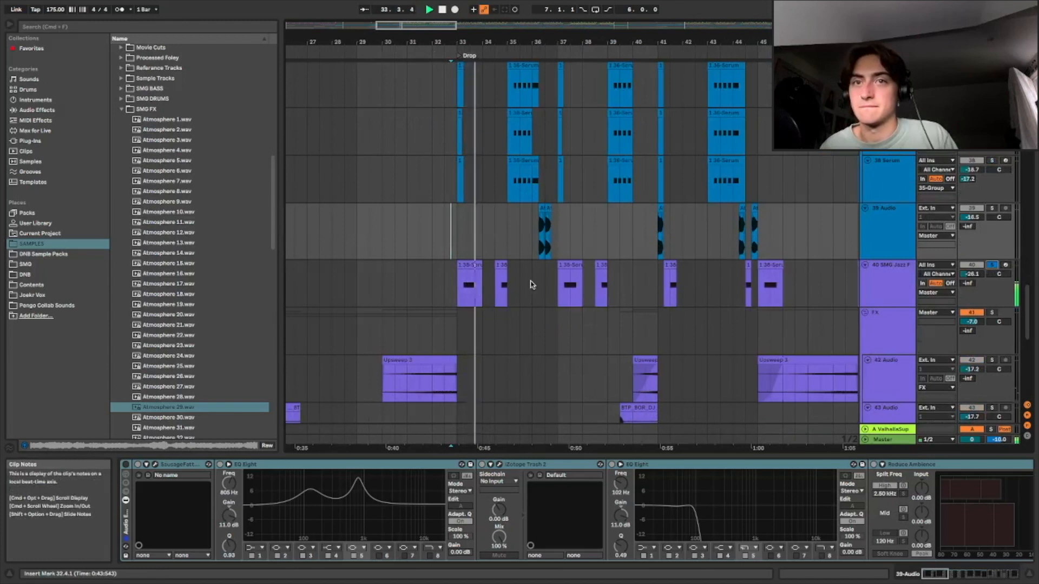
Inspect the 40 SMG Jazz Fizz effect chain, selecting the Hi, Mid and Low chains of the Multiband Processing Template rack
{"action": "left_click_drag", "start_coordinate": [405, 27], "coordinate": [405, 58]}
{"action": "left_click", "coordinate": [410, 294]}
{"action": "double_click", "coordinate": [891, 279]}
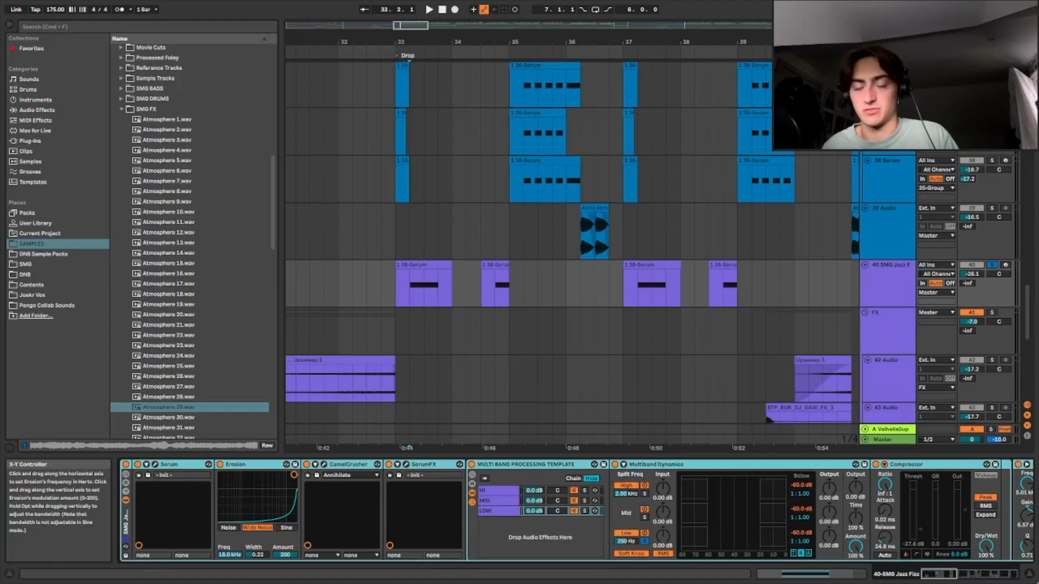
{"action": "mouse_move", "coordinate": [931, 575]}
{"action": "left_mouse_down"}
{"action": "mouse_move", "coordinate": [1004, 574]}
{"action": "mouse_move", "coordinate": [921, 574]}
{"action": "left_mouse_up"}
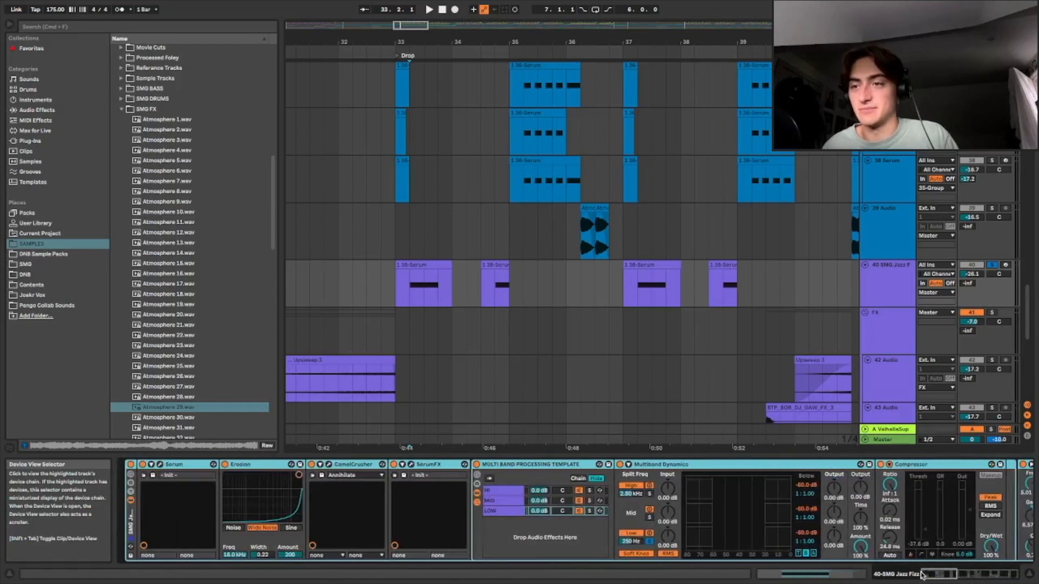
{"action": "left_click", "coordinate": [462, 511]}
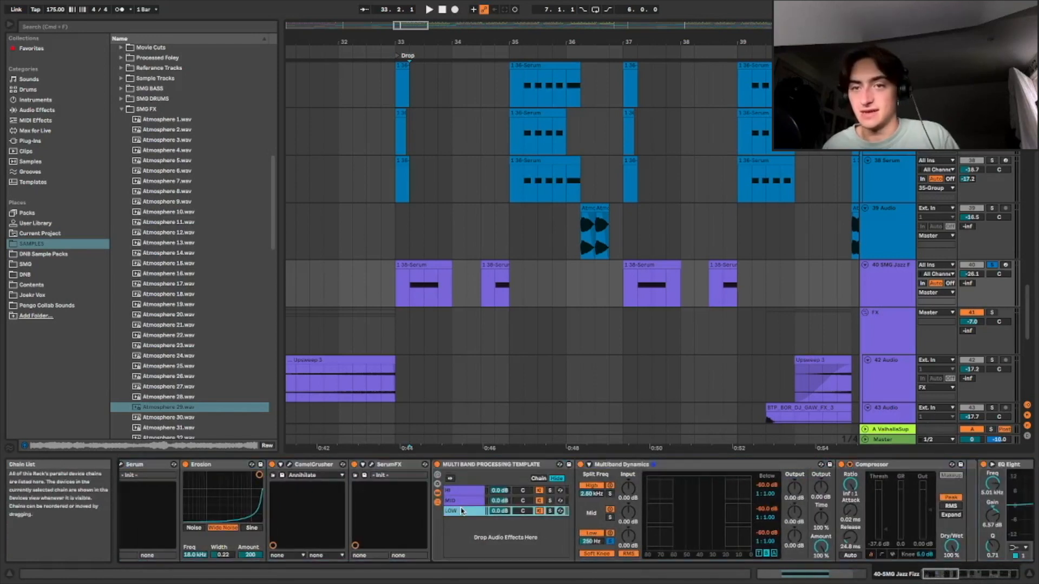
{"action": "left_click", "coordinate": [456, 502]}
{"action": "left_click", "coordinate": [462, 492]}
{"action": "left_click", "coordinate": [463, 502]}
{"action": "left_click", "coordinate": [466, 511]}
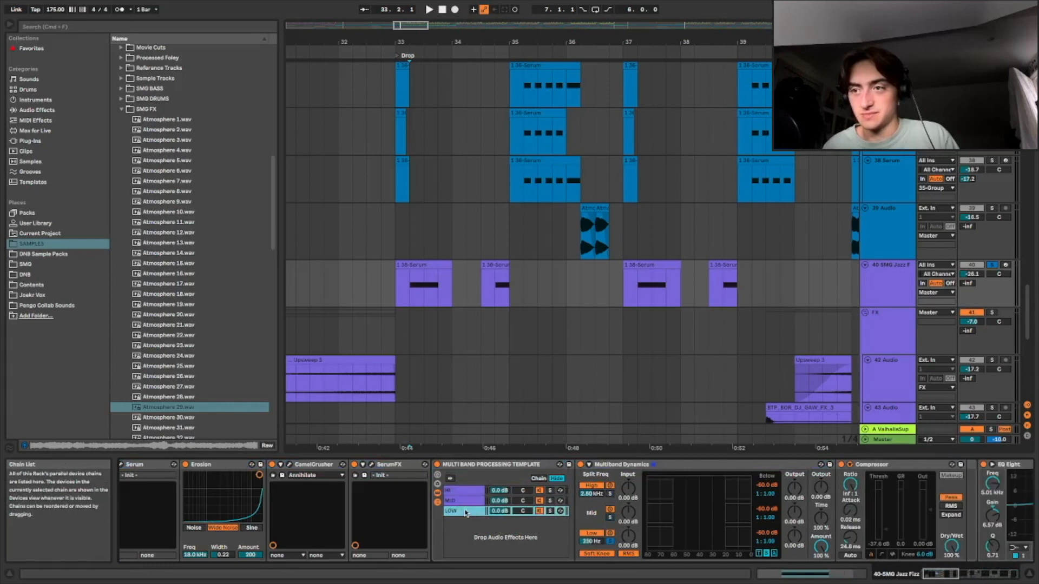
{"action": "left_click_drag", "start_coordinate": [929, 577], "coordinate": [939, 573]}
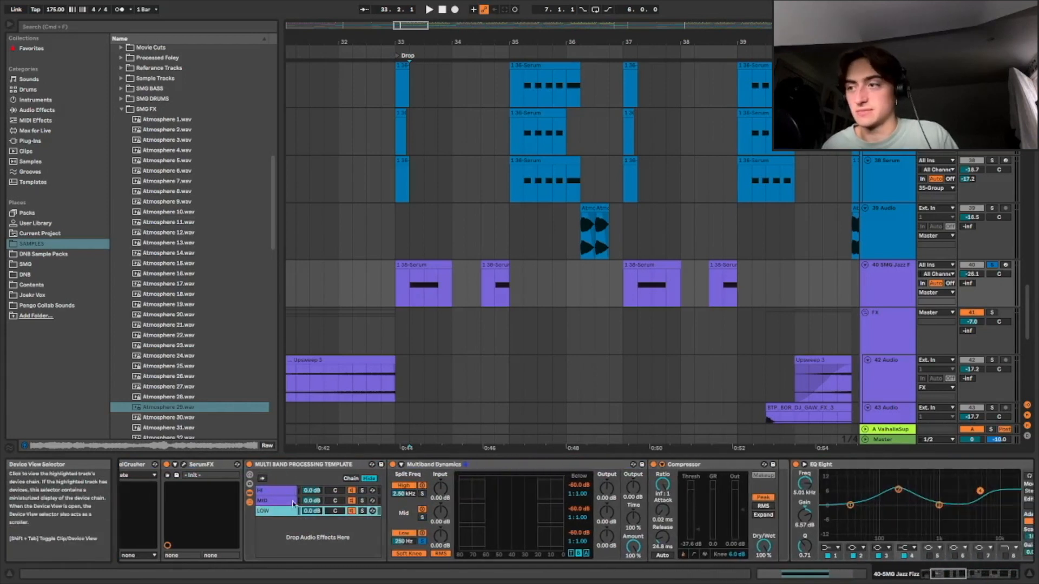
{"action": "left_click", "coordinate": [292, 502]}
{"action": "left_click", "coordinate": [278, 512]}
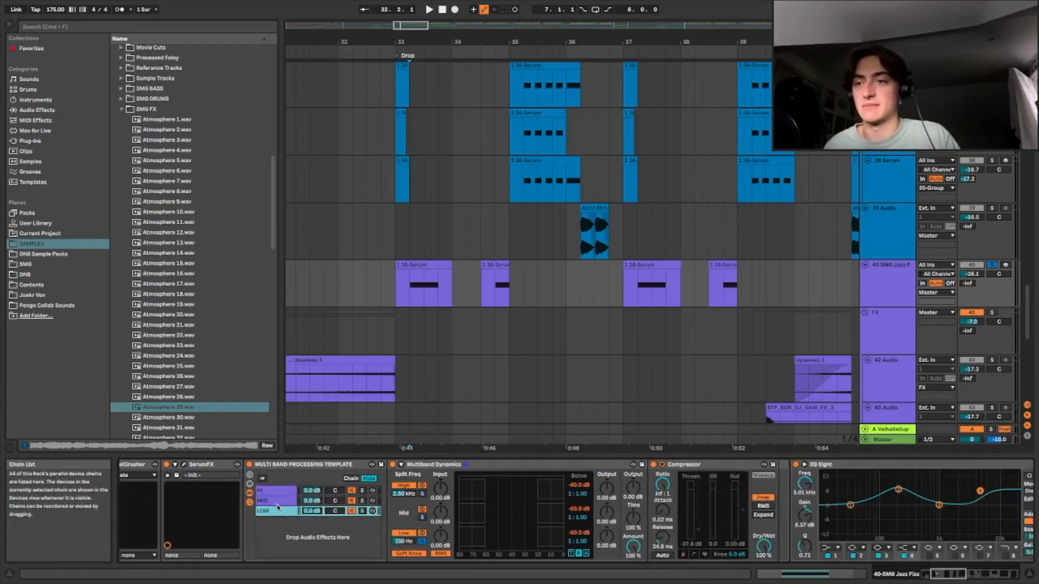
{"action": "left_click", "coordinate": [279, 491]}
{"action": "left_click", "coordinate": [281, 503]}
{"action": "left_click", "coordinate": [282, 512]}
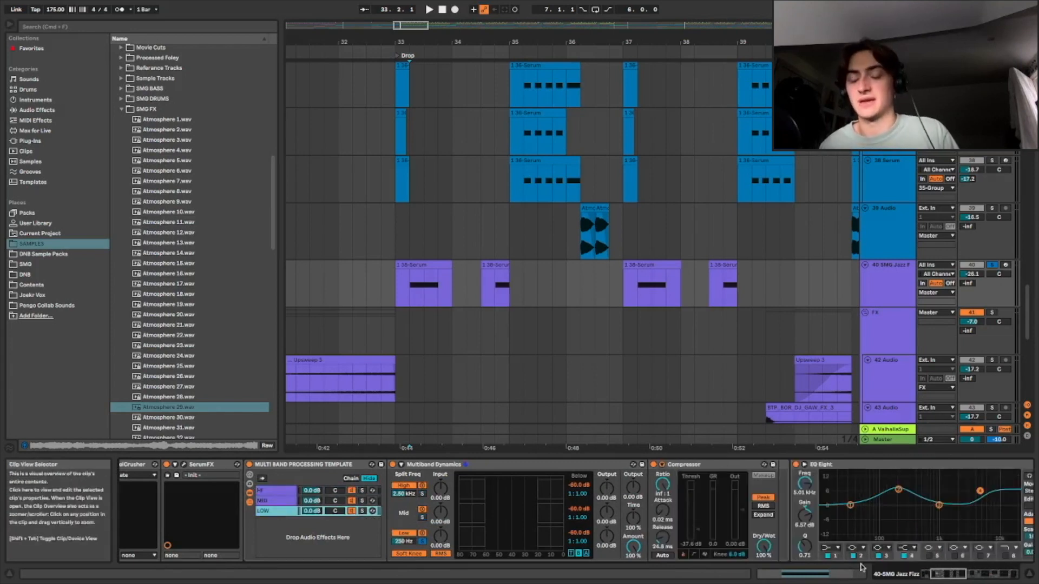
{"action": "left_click_drag", "start_coordinate": [942, 574], "coordinate": [952, 574]}
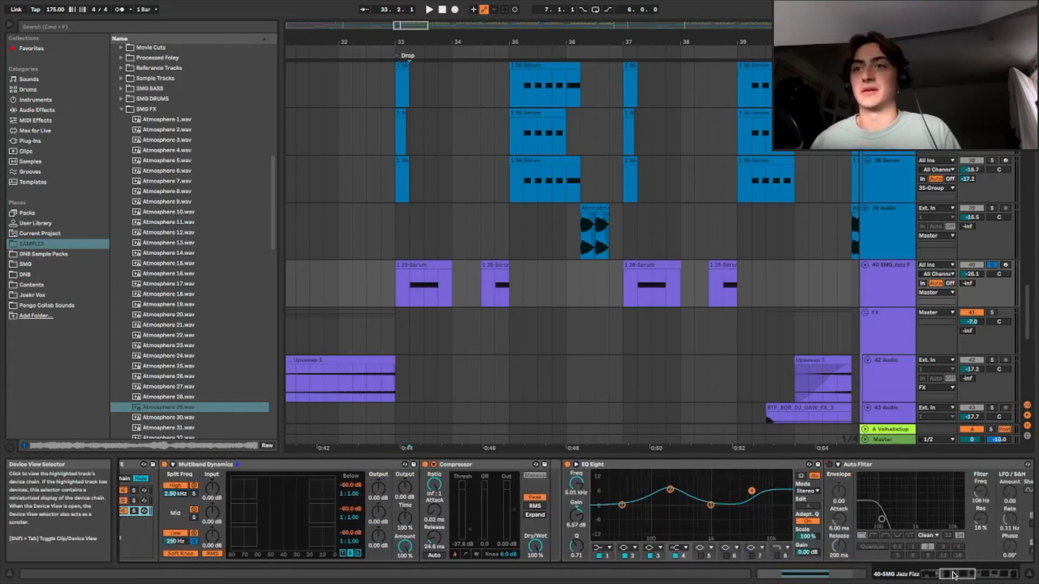
Play the 40 SMG Jazz Fizz clips from several points in the Drop
{"action": "left_click", "coordinate": [508, 246]}
{"action": "left_click", "coordinate": [496, 284]}
{"action": "key", "text": "space"}
{"action": "key", "text": "space"}
{"action": "left_click", "coordinate": [411, 279]}
{"action": "key", "text": "space"}
{"action": "key", "text": "space"}
{"action": "left_click", "coordinate": [638, 284]}
{"action": "key", "text": "space"}
{"action": "key", "text": "space"}
{"action": "left_click", "coordinate": [724, 287]}
{"action": "key", "text": "space"}
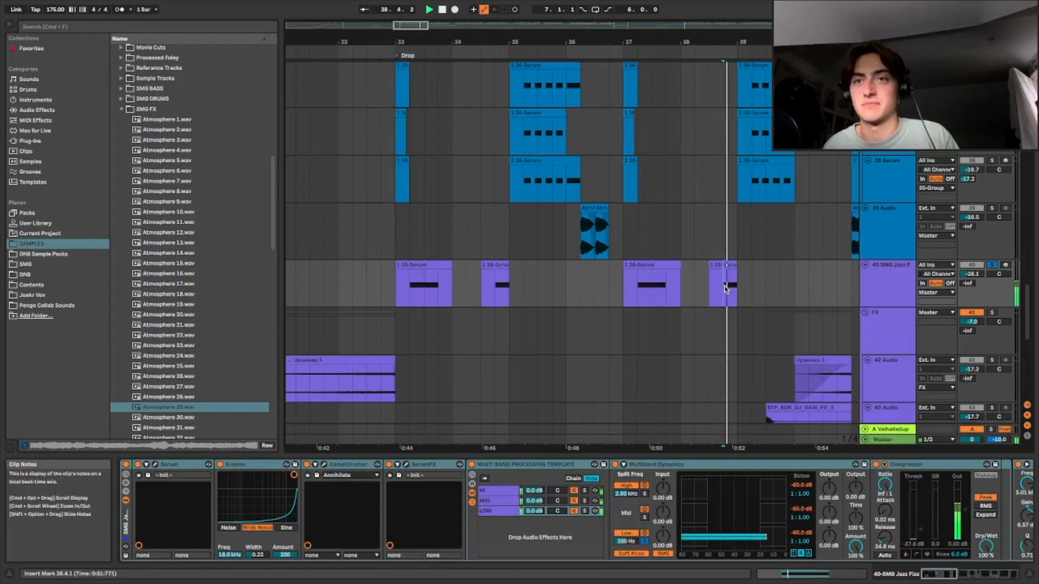
{"action": "scroll", "coordinate": [567, 263], "scroll_direction": "up", "scroll_amount": 2}
{"action": "key", "text": "space"}
Unsolo the 40 SMG Jazz Fizz track and play the Drop from the atmosphere group lanes
{"action": "left_click", "coordinate": [553, 281]}
{"action": "scroll", "coordinate": [494, 295], "scroll_direction": "down", "scroll_amount": 4}
{"action": "scroll", "coordinate": [557, 297], "scroll_direction": "down", "scroll_amount": 5}
{"action": "scroll", "coordinate": [559, 302], "scroll_direction": "up", "scroll_amount": 3}
{"action": "scroll", "coordinate": [568, 311], "scroll_direction": "up", "scroll_amount": 4}
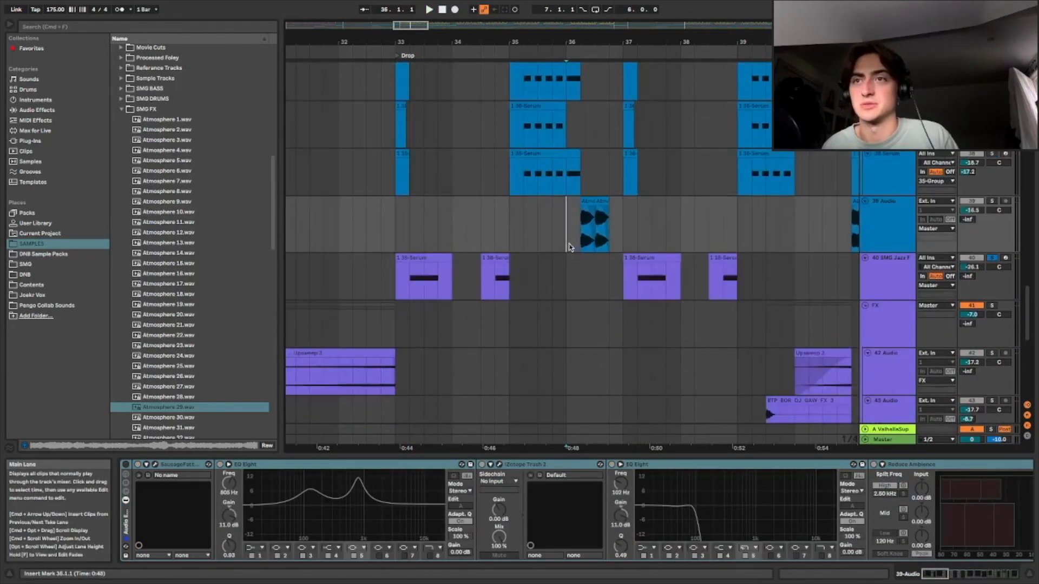
{"action": "scroll", "coordinate": [569, 247], "scroll_direction": "up", "scroll_amount": 2}
{"action": "left_click", "coordinate": [993, 249]}
{"action": "scroll", "coordinate": [541, 271], "scroll_direction": "up", "scroll_amount": 10}
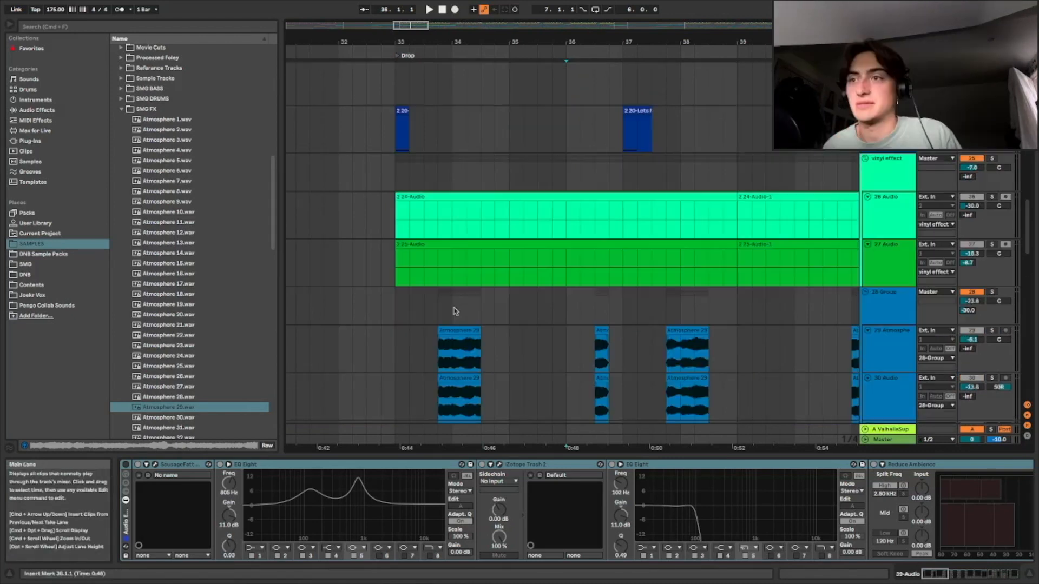
{"action": "left_click", "coordinate": [438, 303]}
{"action": "key", "text": "space"}
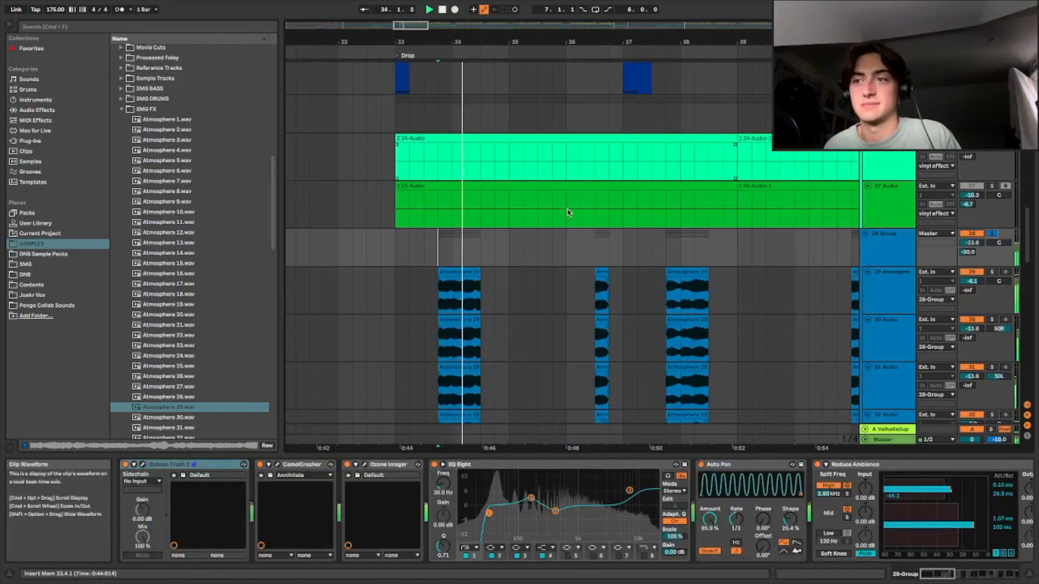
Solo the 39 Audio track and play its clip in the Drop
{"action": "scroll", "coordinate": [568, 211], "scroll_direction": "down", "scroll_amount": 10}
{"action": "scroll", "coordinate": [538, 317], "scroll_direction": "down", "scroll_amount": 3}
{"action": "left_click", "coordinate": [579, 319]}
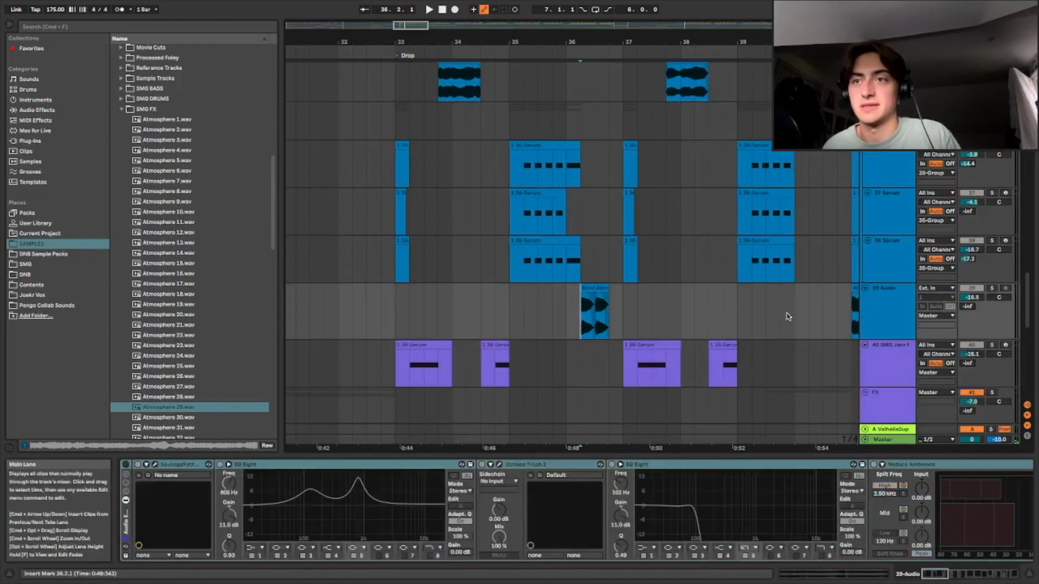
{"action": "left_click", "coordinate": [993, 289]}
{"action": "key", "text": "space"}
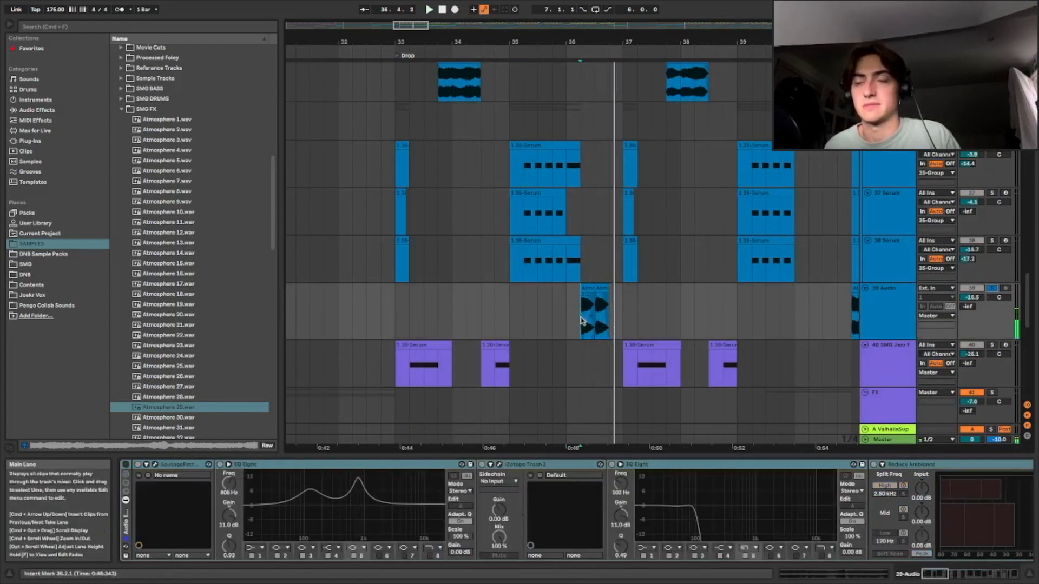
Open the 39 Audio clip and scroll through the track's effect chain
{"action": "double_click", "coordinate": [586, 311]}
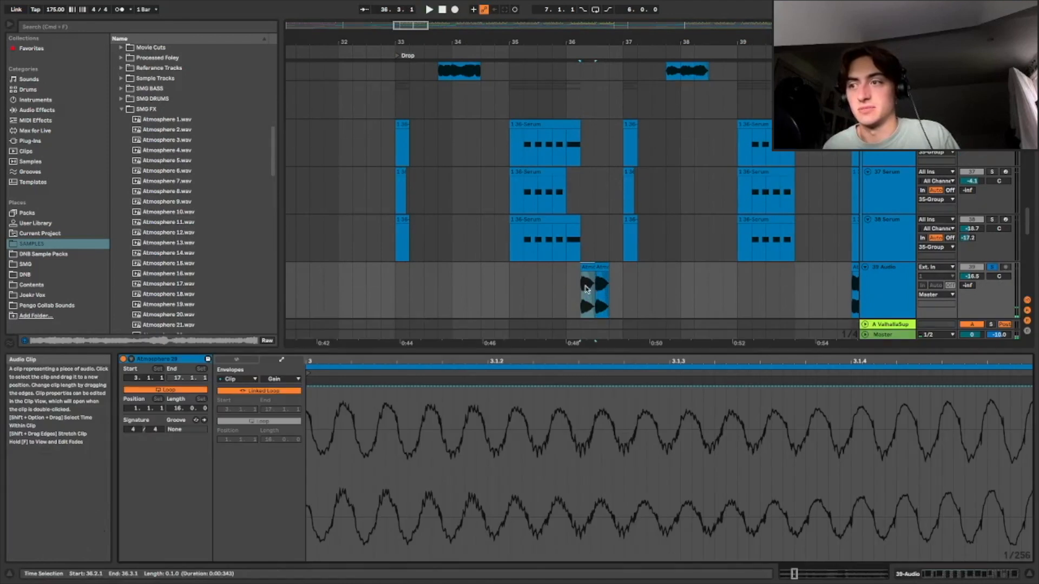
{"action": "left_click", "coordinate": [902, 575]}
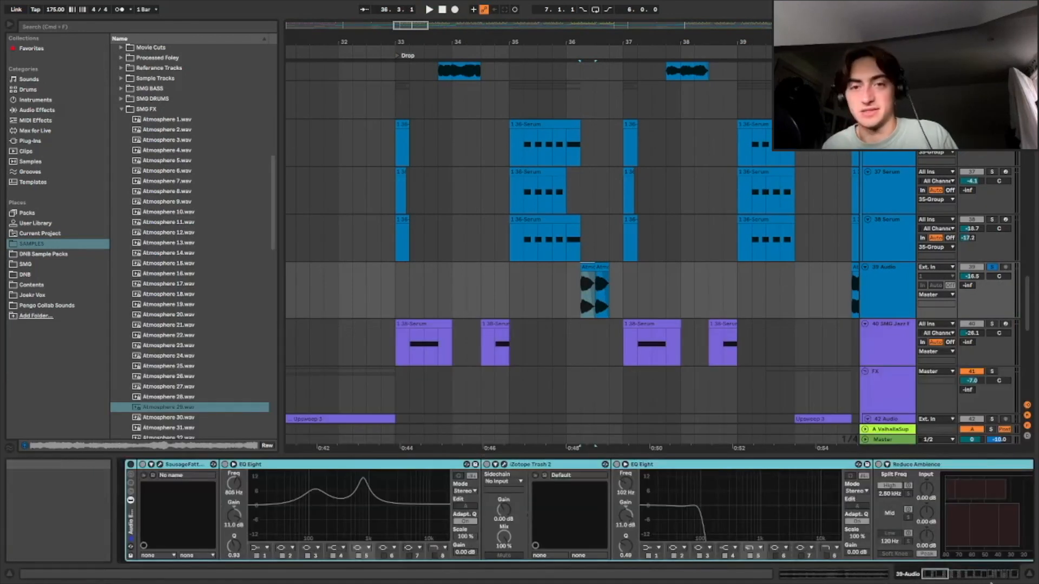
{"action": "scroll", "coordinate": [357, 505], "scroll_direction": "right", "scroll_amount": 10}
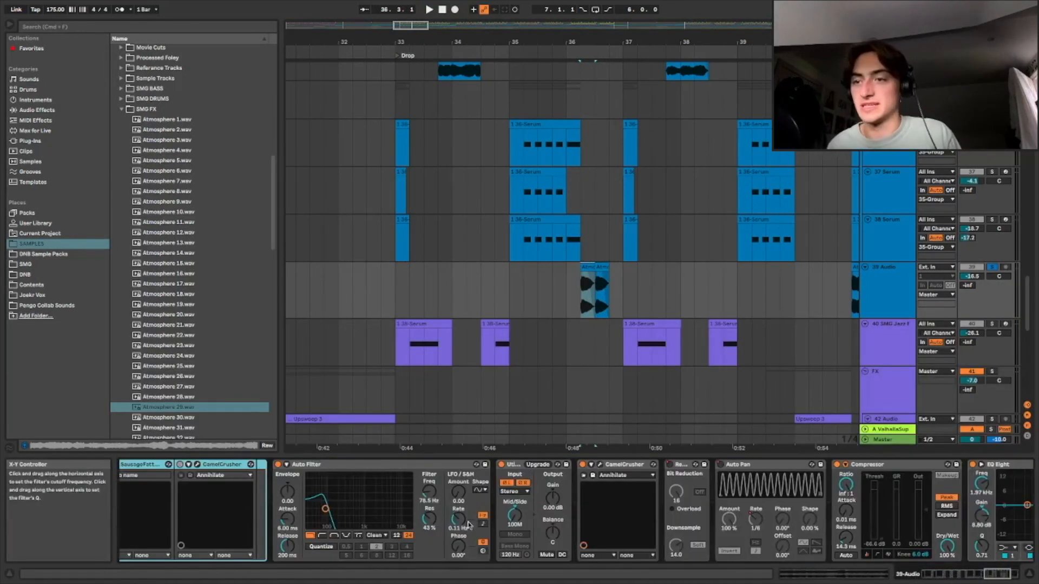
{"action": "left_click", "coordinate": [991, 575]}
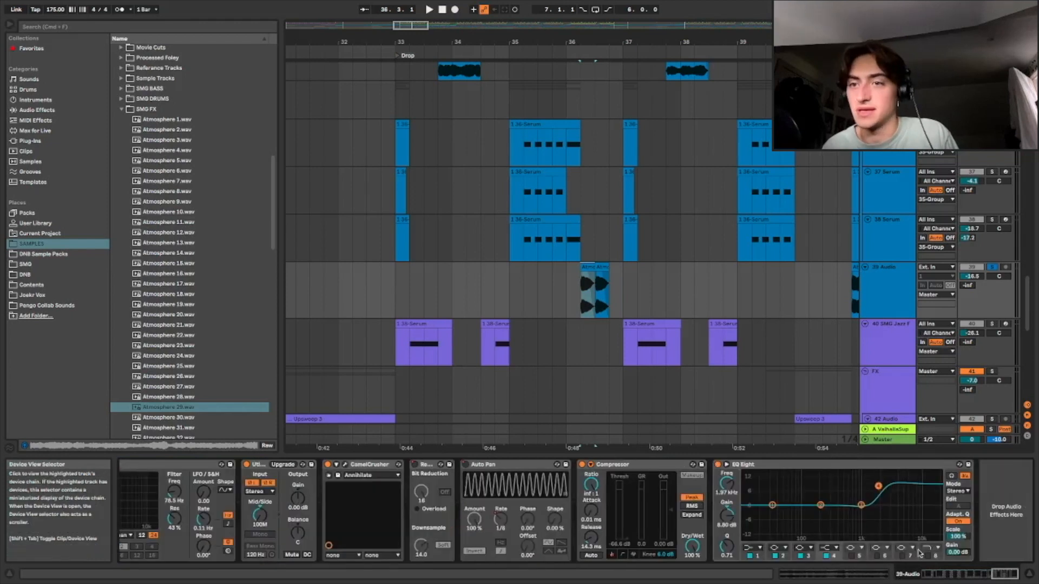
{"action": "left_click", "coordinate": [337, 465]}
{"action": "left_click", "coordinate": [991, 577]}
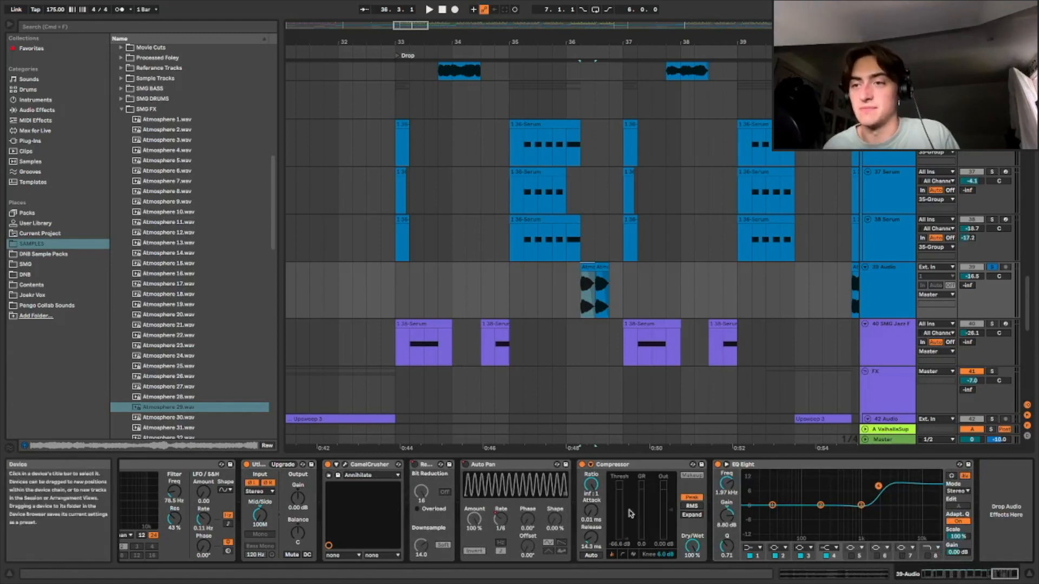
Play the Drop starting from the 39 Audio clip
{"action": "left_click", "coordinate": [581, 296]}
{"action": "key", "text": "space"}
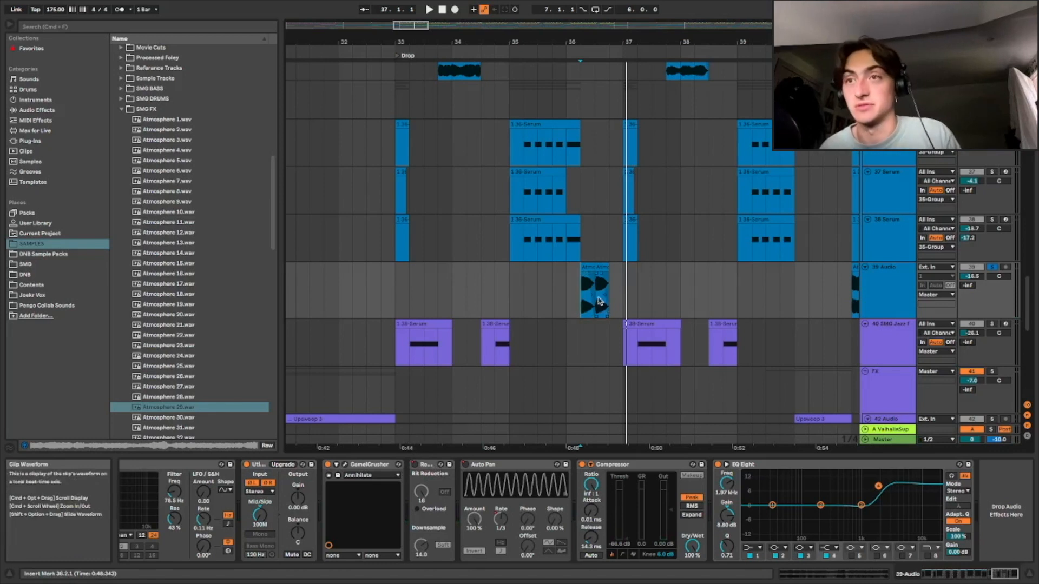
{"action": "key", "text": "space"}
{"action": "key", "text": "space"}
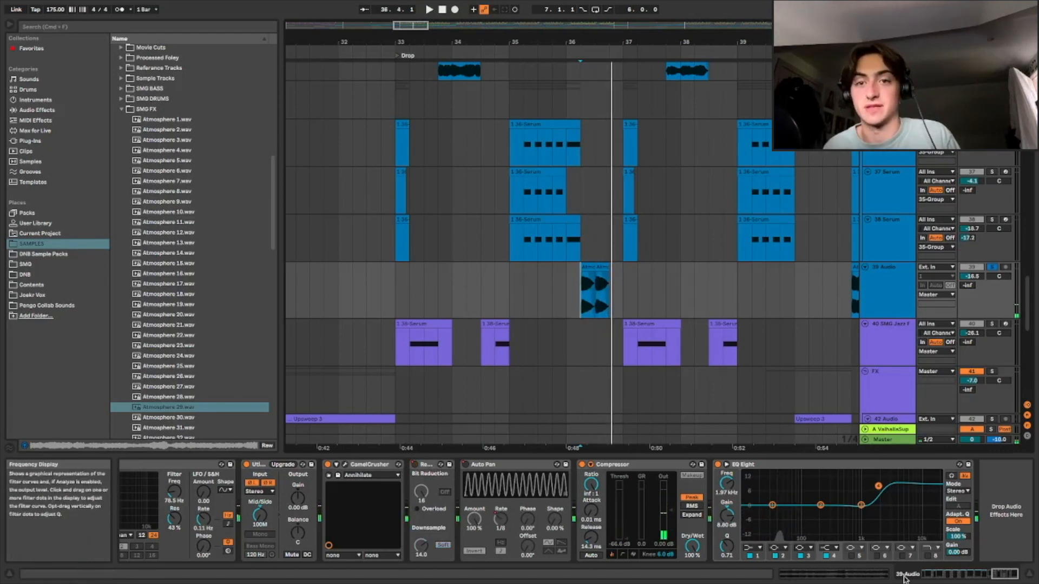
Zoom out and audition the 28 Group atmosphere tracks from several points after the Drop
{"action": "left_click_drag", "start_coordinate": [408, 26], "coordinate": [331, 6]}
{"action": "scroll", "coordinate": [481, 311], "scroll_direction": "up", "scroll_amount": 4}
{"action": "scroll", "coordinate": [481, 311], "scroll_direction": "up", "scroll_amount": 6}
{"action": "left_click", "coordinate": [577, 206]}
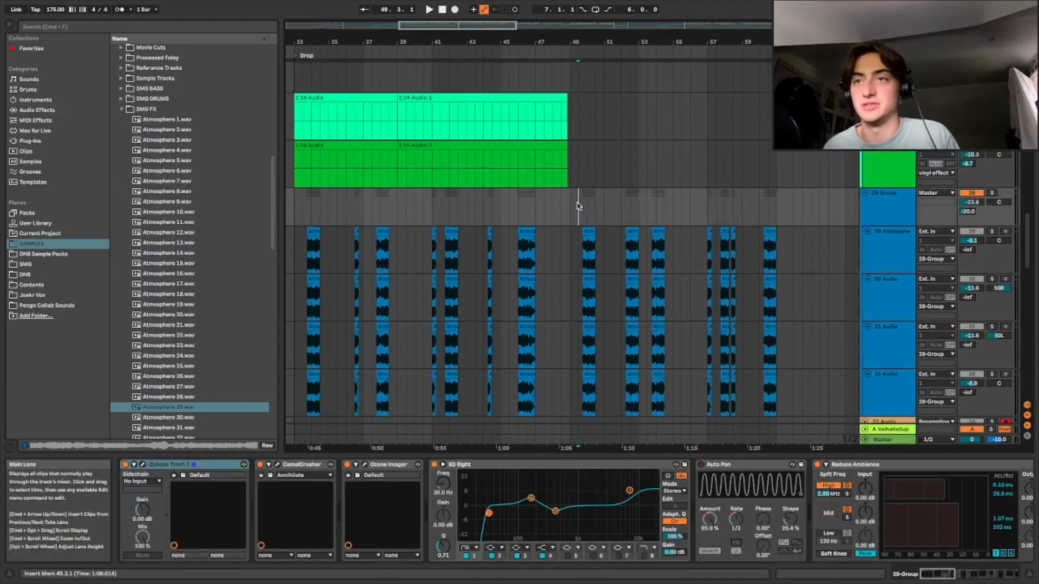
{"action": "key", "text": "space"}
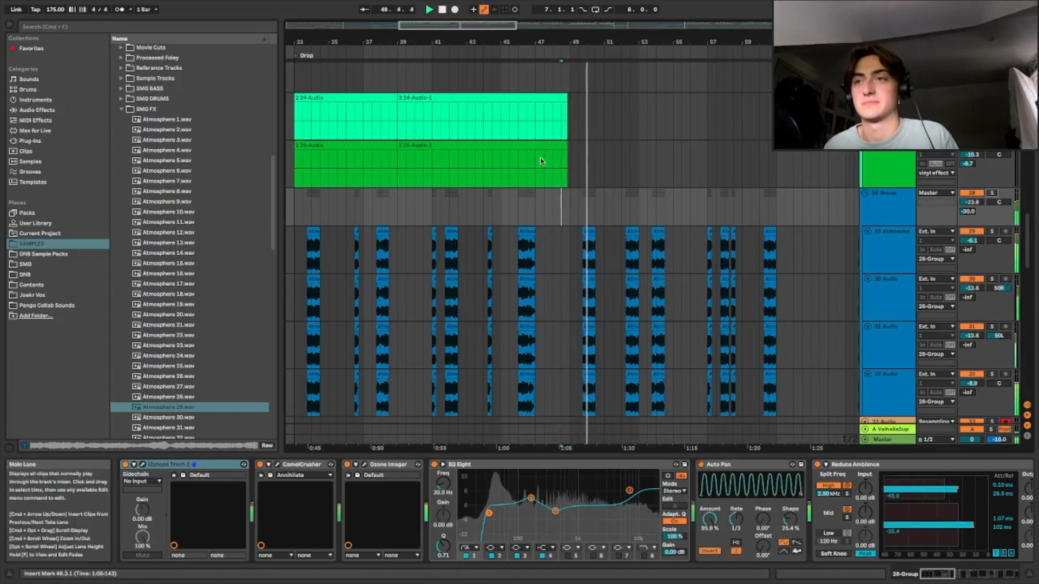
{"action": "left_click_drag", "start_coordinate": [482, 25], "coordinate": [449, 21]}
{"action": "left_click", "coordinate": [472, 217]}
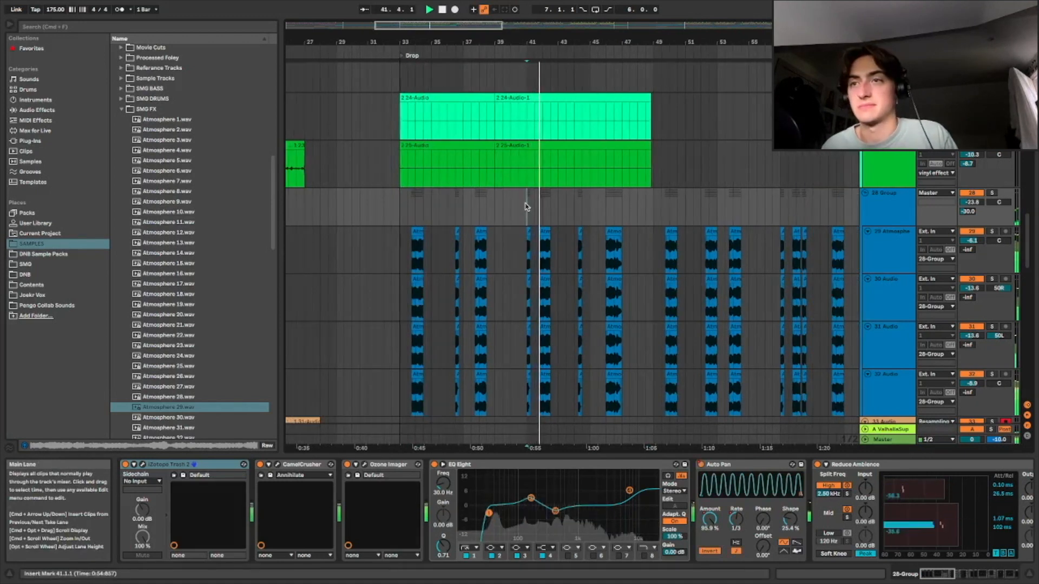
{"action": "key", "text": "space"}
{"action": "mouse_move", "coordinate": [476, 25]}
{"action": "left_mouse_down"}
{"action": "mouse_move", "coordinate": [547, 23]}
{"action": "mouse_move", "coordinate": [486, 25]}
{"action": "left_mouse_up"}
{"action": "scroll", "coordinate": [584, 175], "scroll_direction": "down", "scroll_amount": 10}
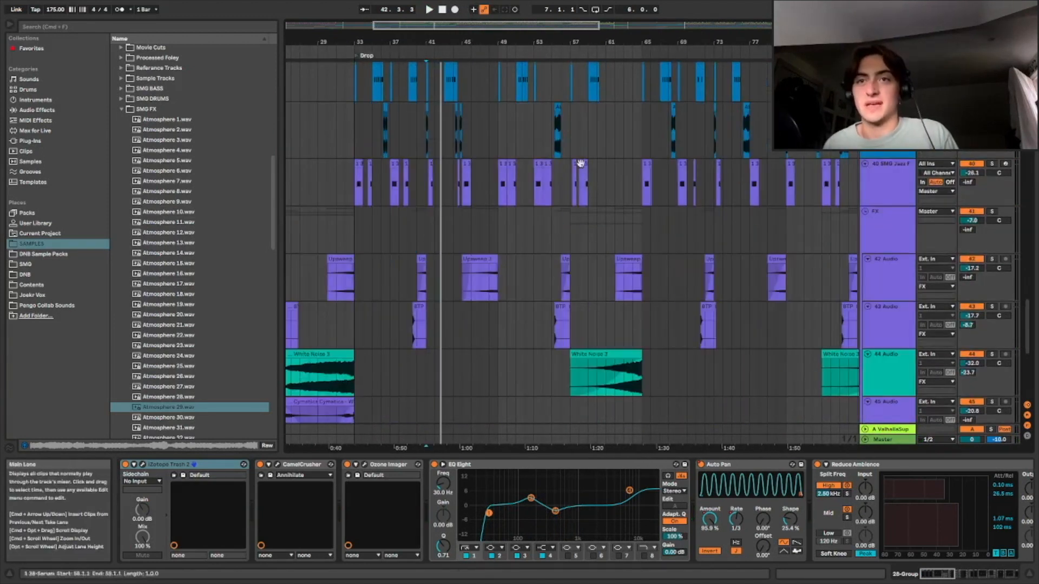
Zoom out and scroll back up to review the intro and build-up tracks
{"action": "left_click_drag", "start_coordinate": [401, 23], "coordinate": [574, 79]}
{"action": "scroll", "coordinate": [554, 194], "scroll_direction": "up", "scroll_amount": 4}
{"action": "left_click", "coordinate": [687, 226]}
{"action": "key", "text": "space"}
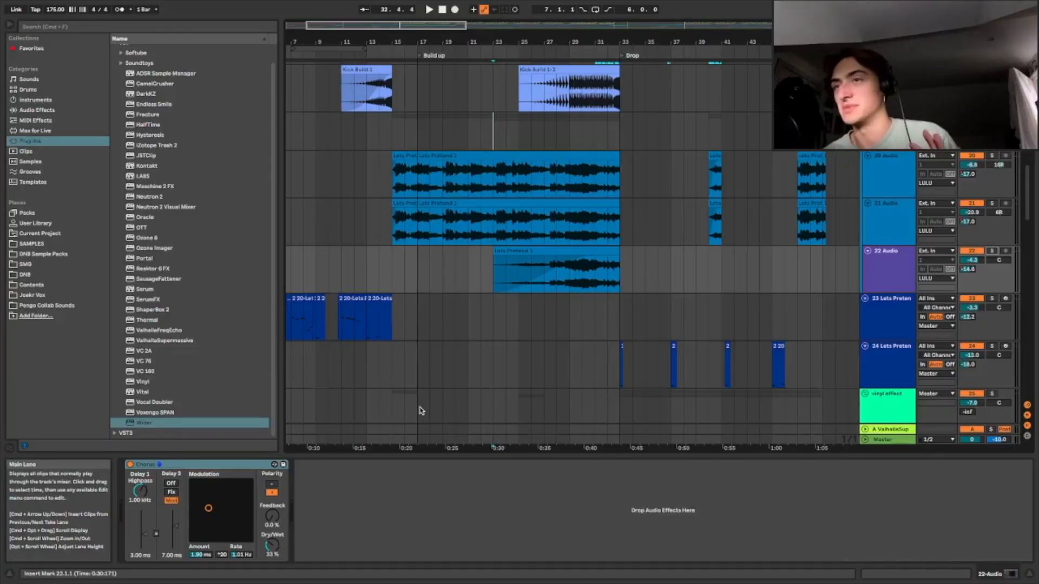
{"action": "left_click_drag", "start_coordinate": [399, 43], "coordinate": [422, 30]}
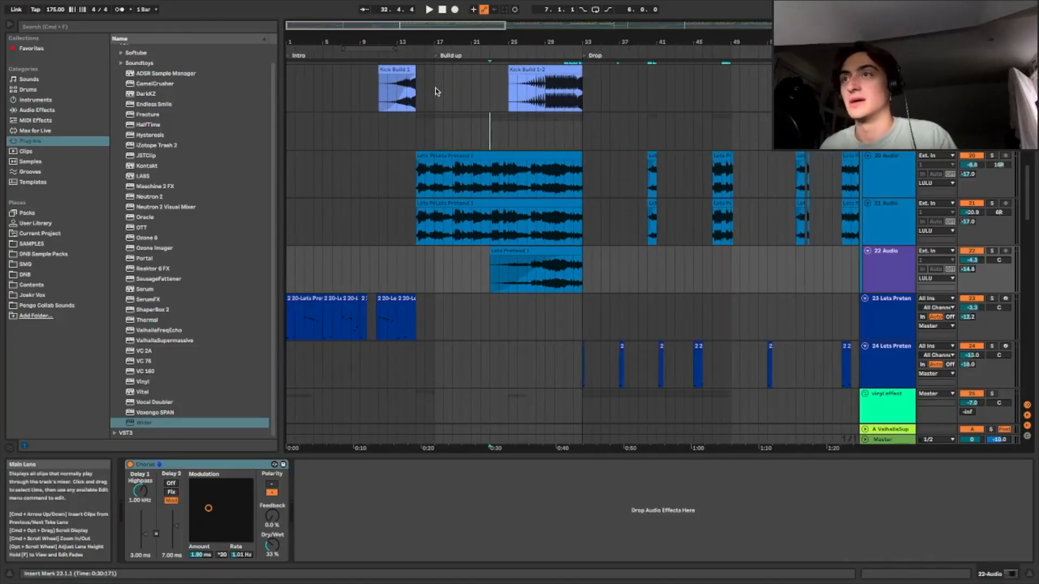
{"action": "scroll", "coordinate": [423, 165], "scroll_direction": "up", "scroll_amount": 3}
{"action": "scroll", "coordinate": [424, 165], "scroll_direction": "up", "scroll_amount": 3}
{"action": "scroll", "coordinate": [427, 164], "scroll_direction": "down", "scroll_amount": 2}
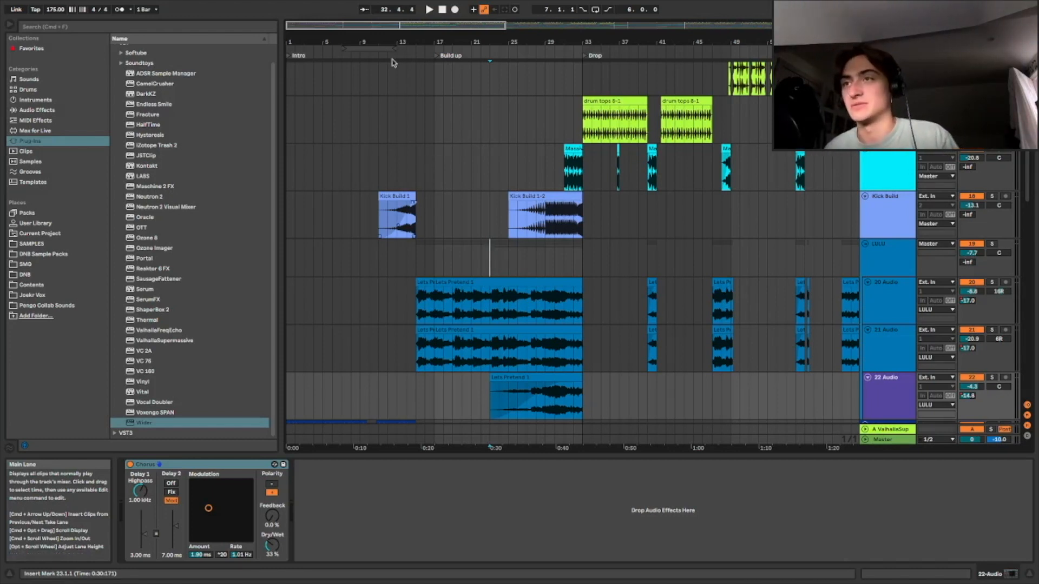
Zoom into the build-up and play from the start of the Lets Prelend clips
{"action": "mouse_move", "coordinate": [398, 42]}
{"action": "left_mouse_down"}
{"action": "mouse_move", "coordinate": [327, 76]}
{"action": "mouse_move", "coordinate": [400, 77]}
{"action": "left_mouse_up"}
{"action": "left_click", "coordinate": [433, 272]}
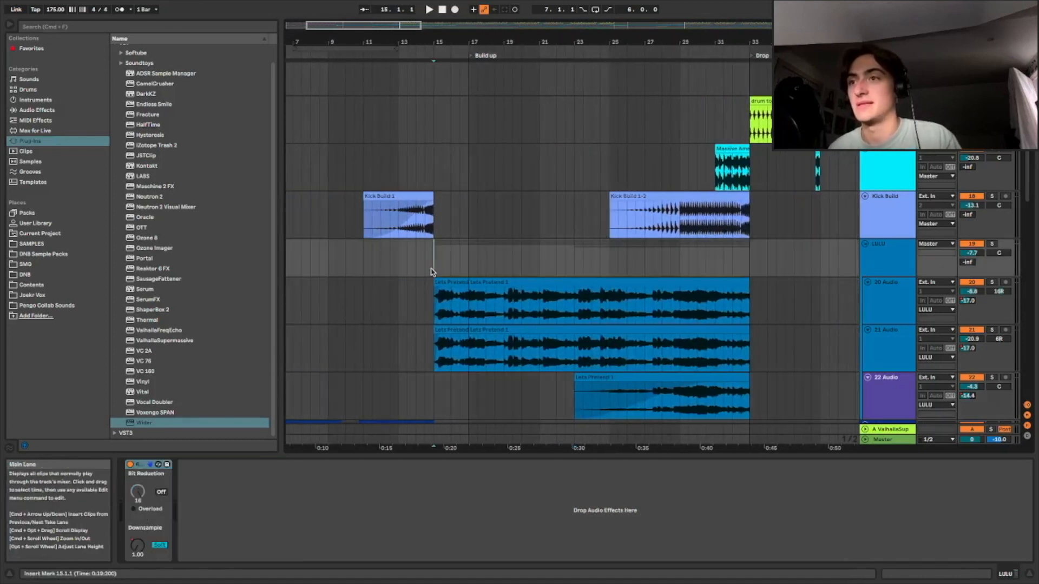
{"action": "key", "text": "space"}
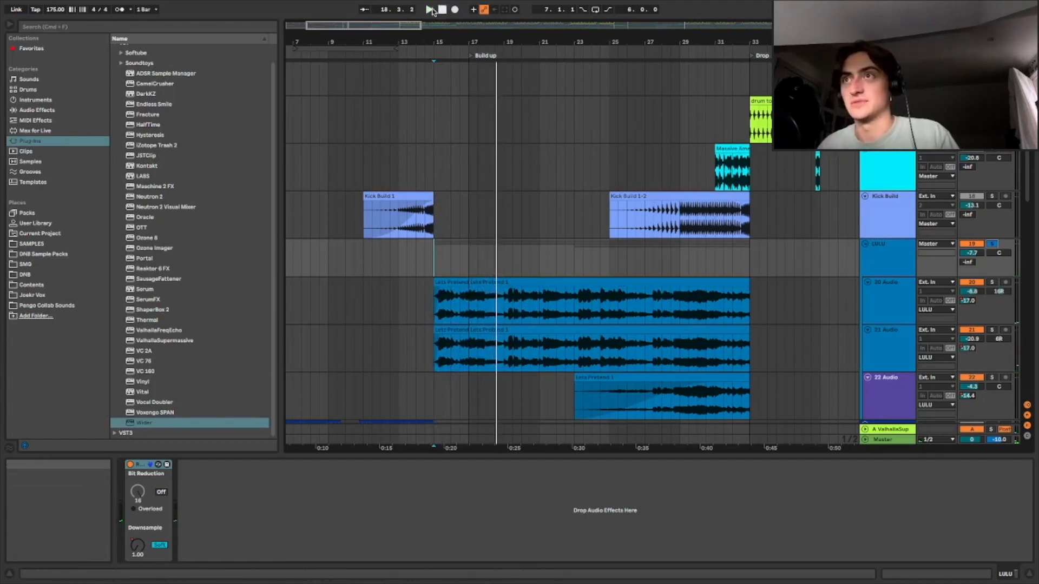
Open the Lets Prelend 1 clip on 20 Audio and zoom into its volume envelope
{"action": "left_click_drag", "start_coordinate": [358, 27], "coordinate": [359, 23]}
{"action": "scroll", "coordinate": [483, 234], "scroll_direction": "down", "scroll_amount": 1}
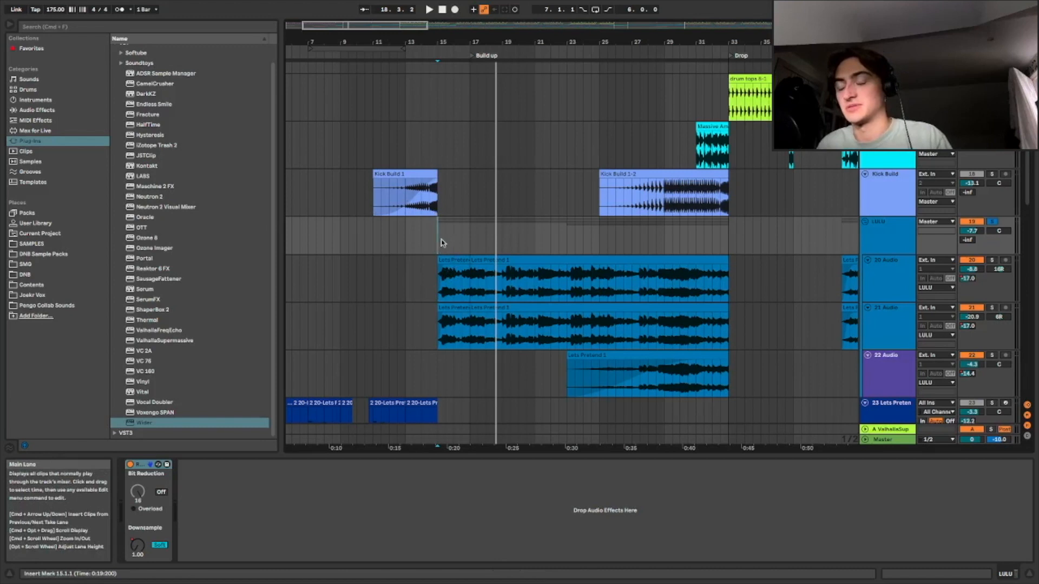
{"action": "double_click", "coordinate": [462, 260]}
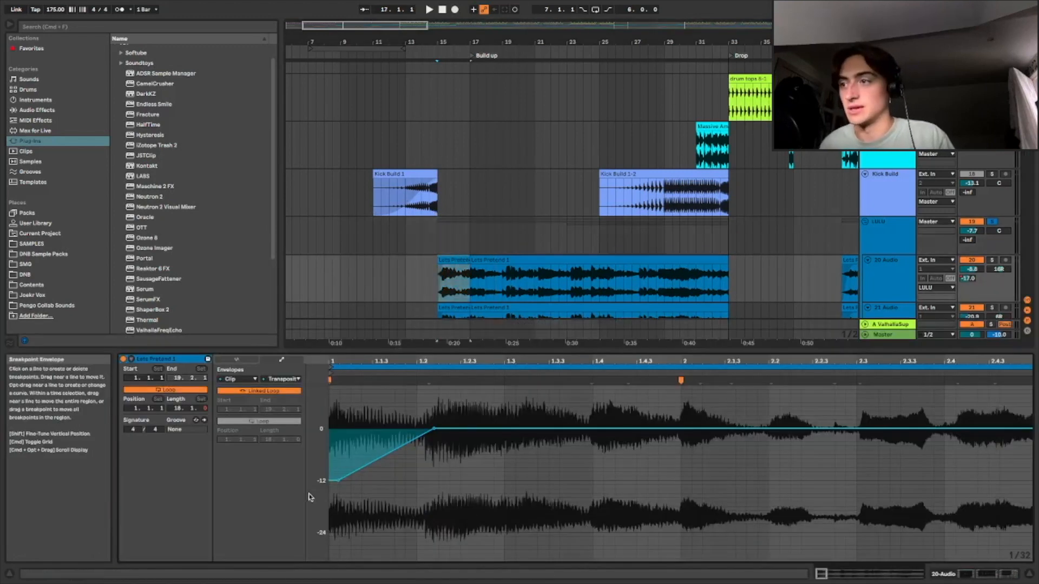
{"action": "left_click_drag", "start_coordinate": [825, 572], "coordinate": [831, 571]}
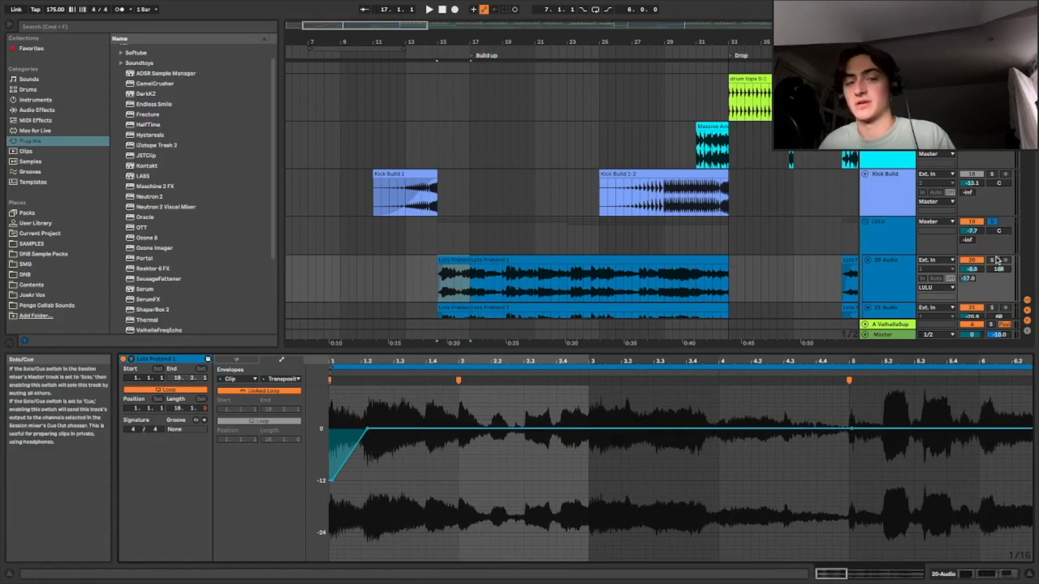
Solo the 20 Audio track and audition it from several points in the build-up
{"action": "left_click", "coordinate": [992, 261]}
{"action": "key", "text": "space"}
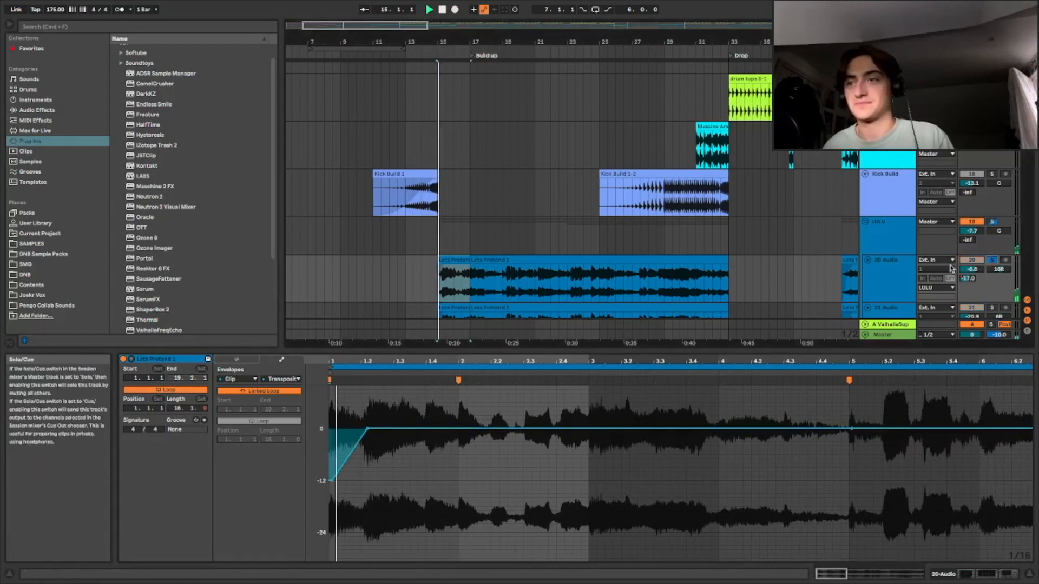
{"action": "left_click", "coordinate": [632, 282]}
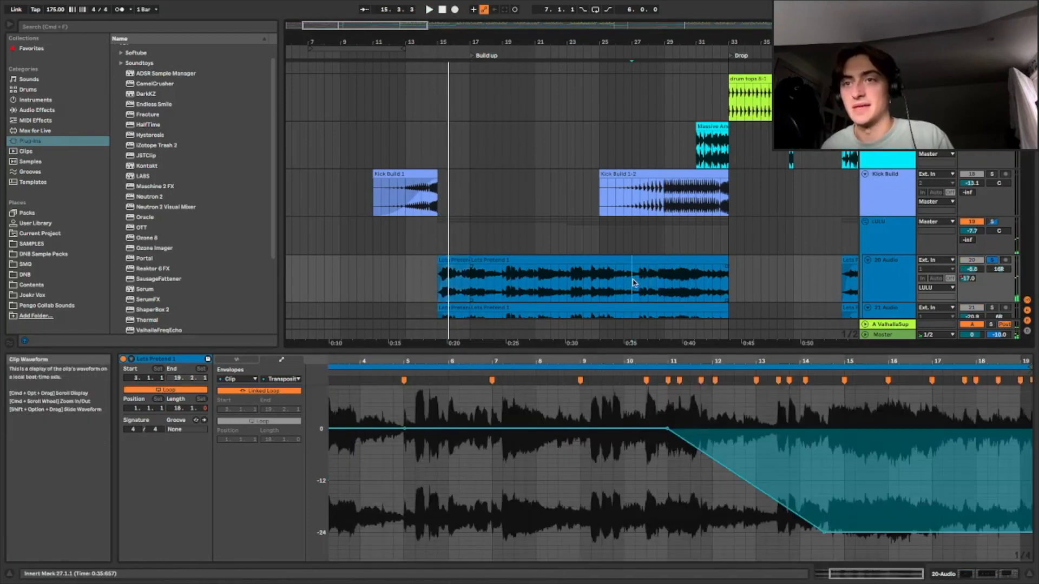
{"action": "key", "text": "space"}
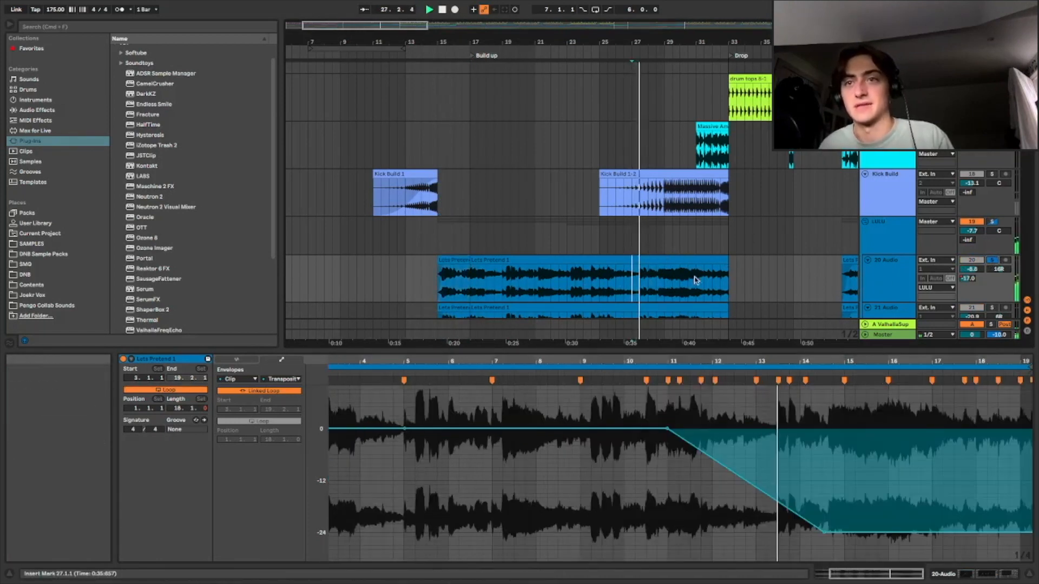
{"action": "left_click", "coordinate": [591, 288]}
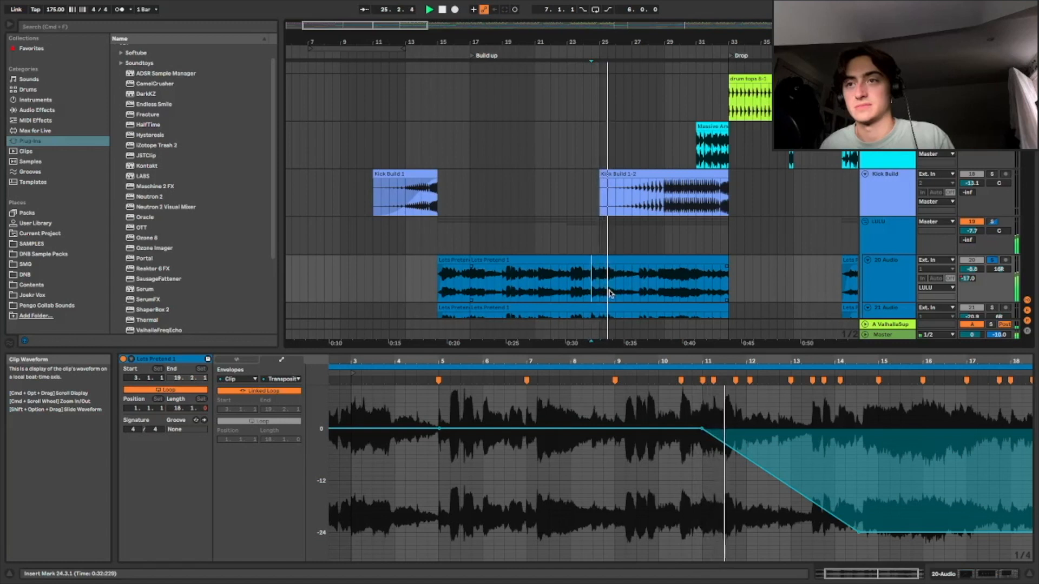
Show the 20 Audio track's effect chain of Compressor, EQ Eight and Auto Filter
{"action": "scroll", "coordinate": [514, 228], "scroll_direction": "down", "scroll_amount": 3}
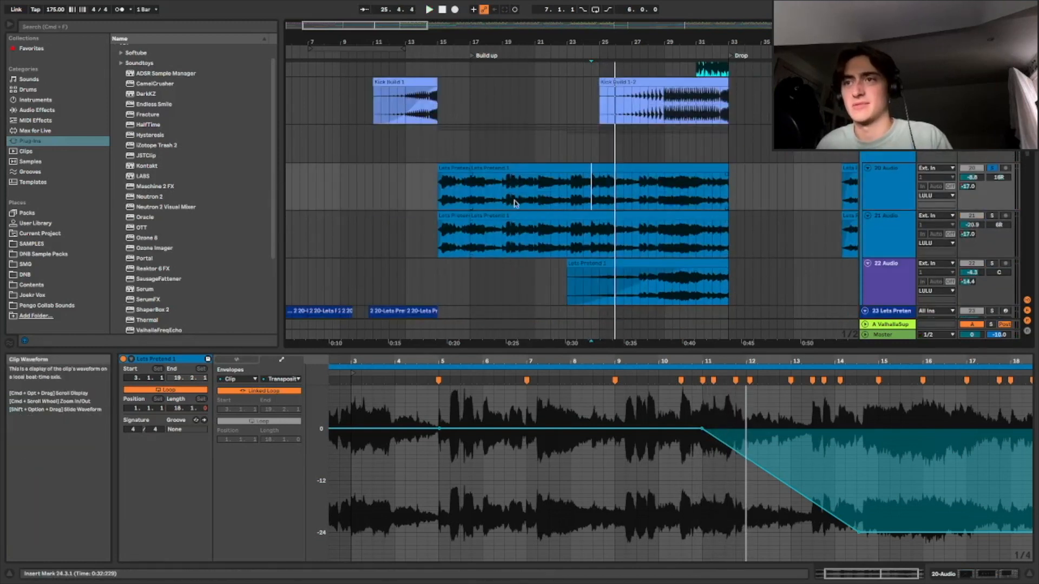
{"action": "key", "text": "space"}
{"action": "left_click", "coordinate": [525, 168]}
{"action": "double_click", "coordinate": [887, 181]}
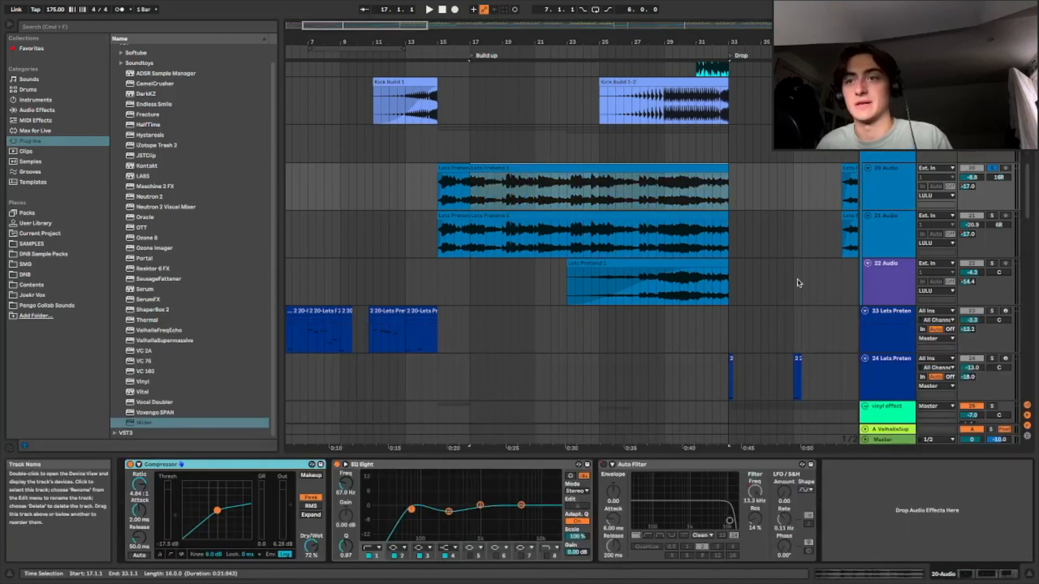
{"action": "left_click", "coordinate": [575, 168]}
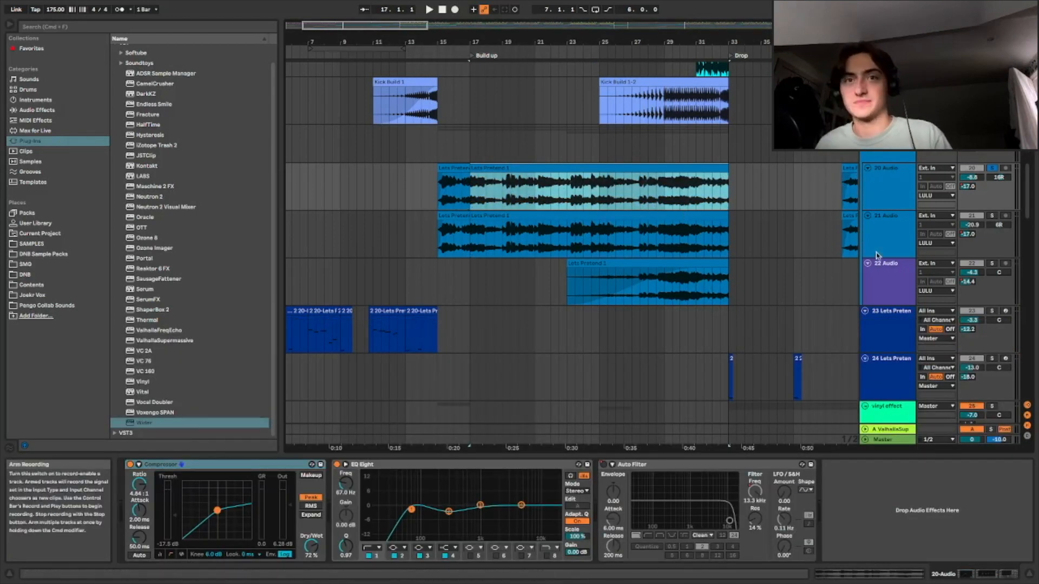
Select the 21 Audio clip to view its effect chain and play the build-up from there
{"action": "left_click", "coordinate": [593, 229]}
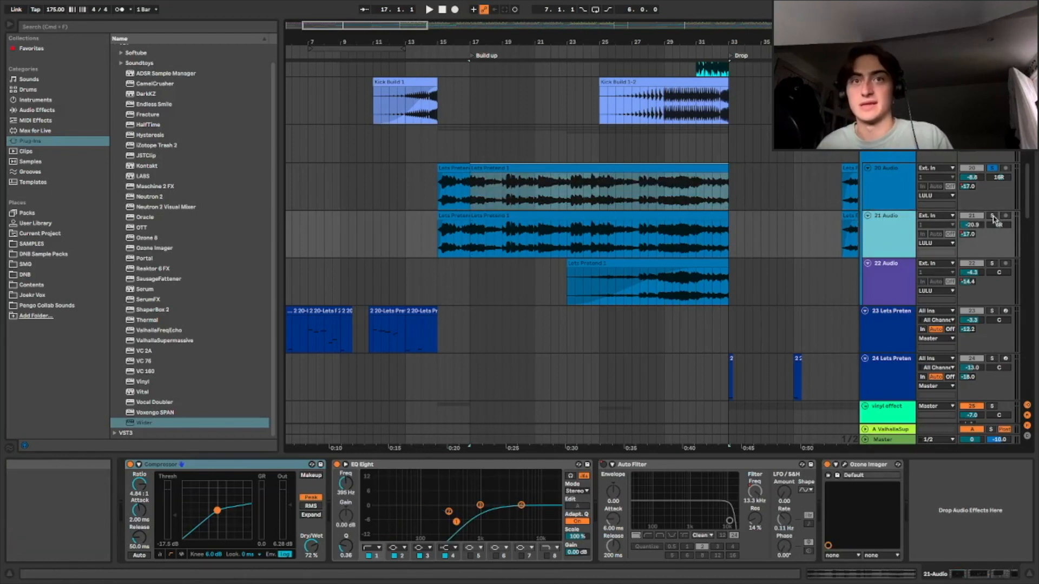
{"action": "left_click", "coordinate": [607, 235]}
{"action": "key", "text": "space"}
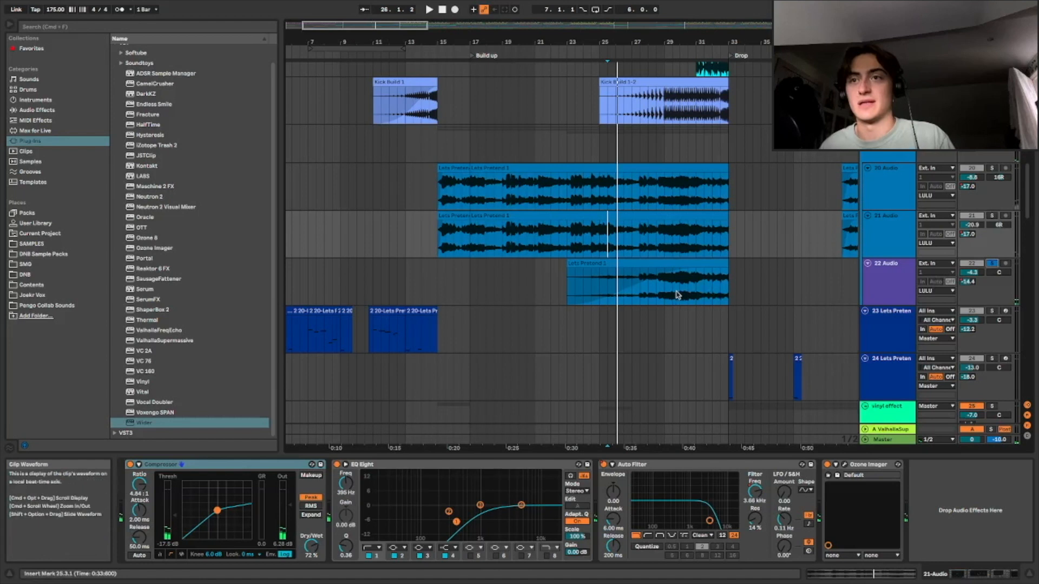
Select the 22 Audio clip to view its Chorus effect and play the end of the build-up
{"action": "left_click", "coordinate": [656, 284]}
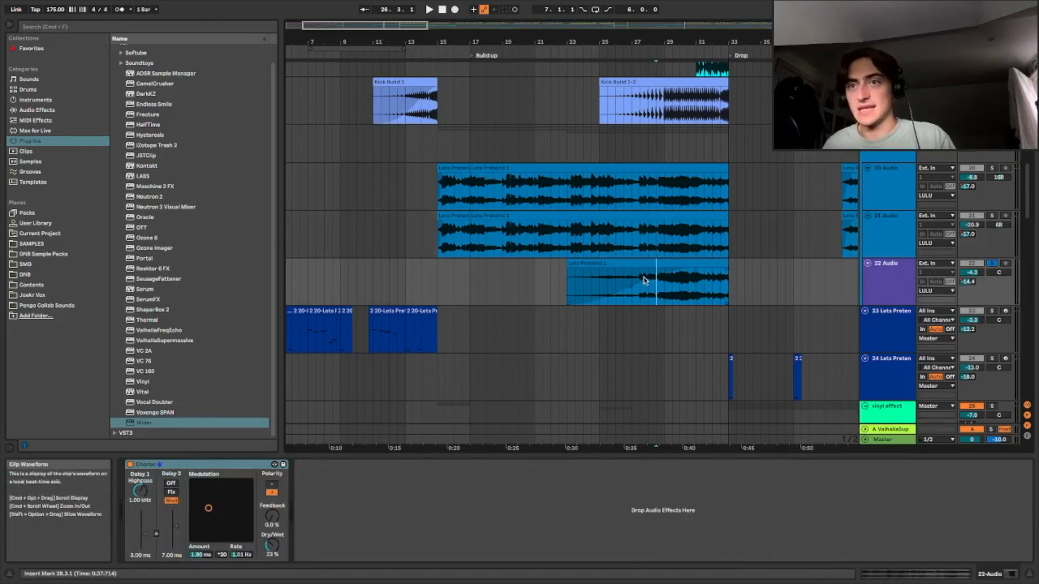
{"action": "left_click", "coordinate": [672, 292]}
{"action": "key", "text": "space"}
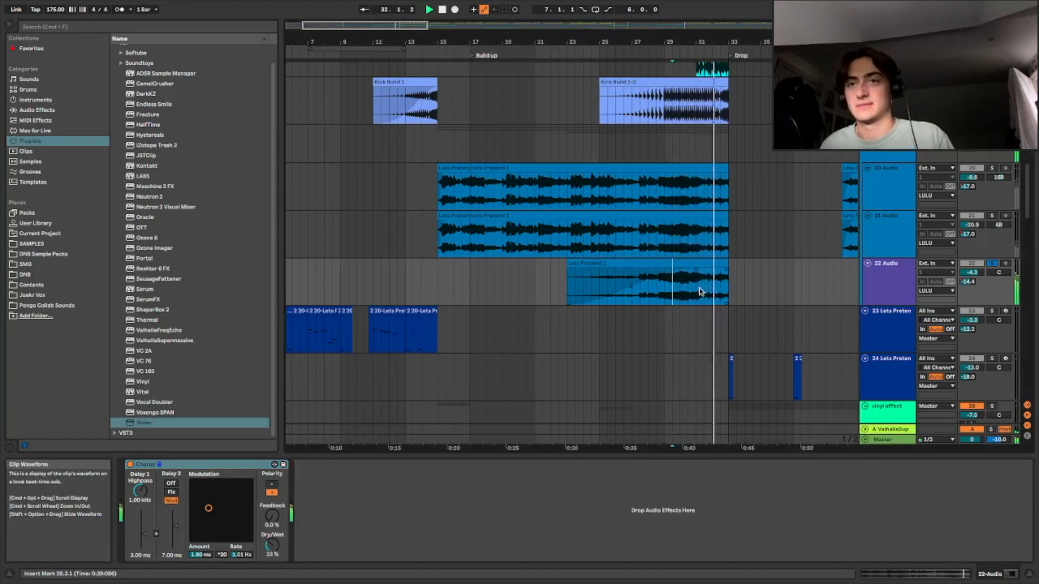
{"action": "key", "text": "space"}
Zoom to the Drop and play the Lets Prelend chops from just after it
{"action": "left_click_drag", "start_coordinate": [394, 26], "coordinate": [419, 7]}
{"action": "scroll", "coordinate": [553, 179], "scroll_direction": "up", "scroll_amount": 3}
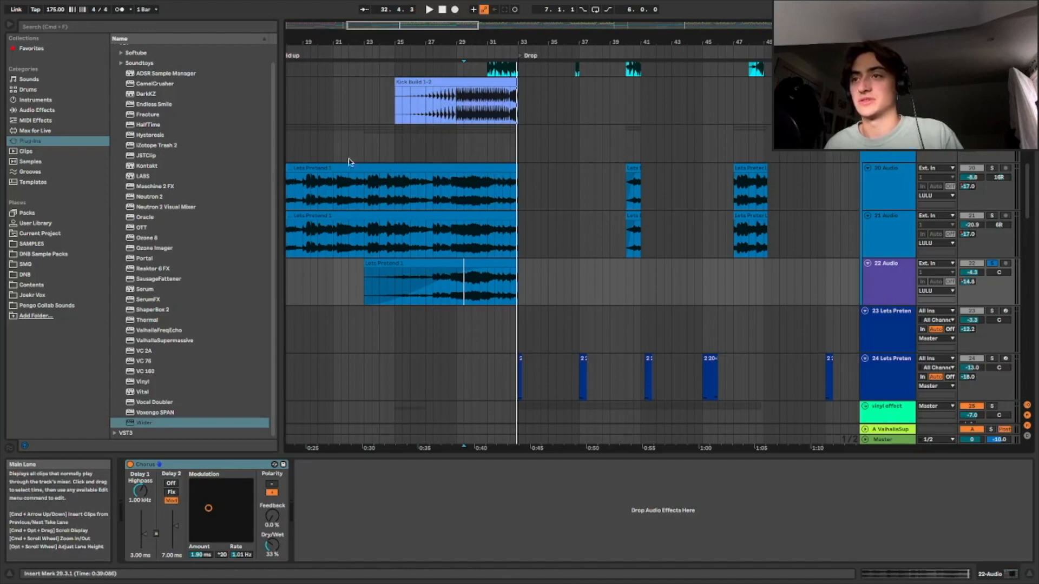
{"action": "scroll", "coordinate": [568, 207], "scroll_direction": "down", "scroll_amount": 3}
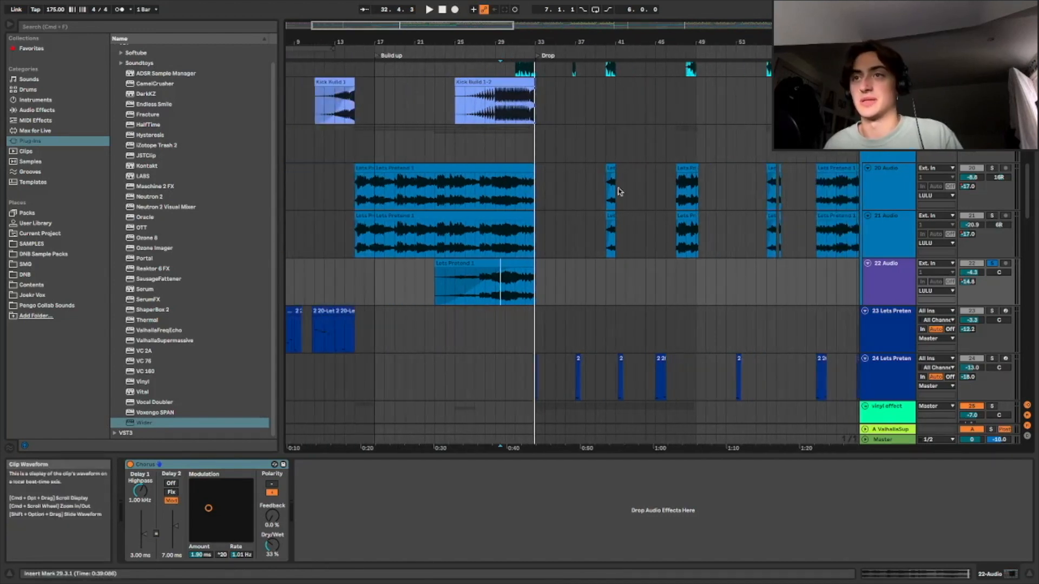
{"action": "scroll", "coordinate": [553, 141], "scroll_direction": "right", "scroll_amount": 5}
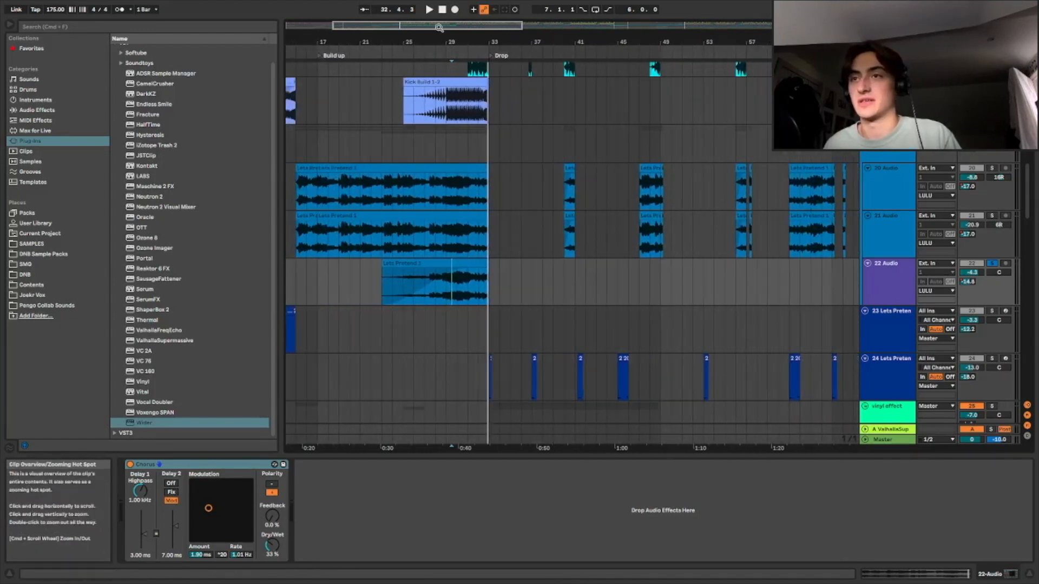
{"action": "left_click_drag", "start_coordinate": [441, 26], "coordinate": [538, 163]}
{"action": "left_click", "coordinate": [546, 141]}
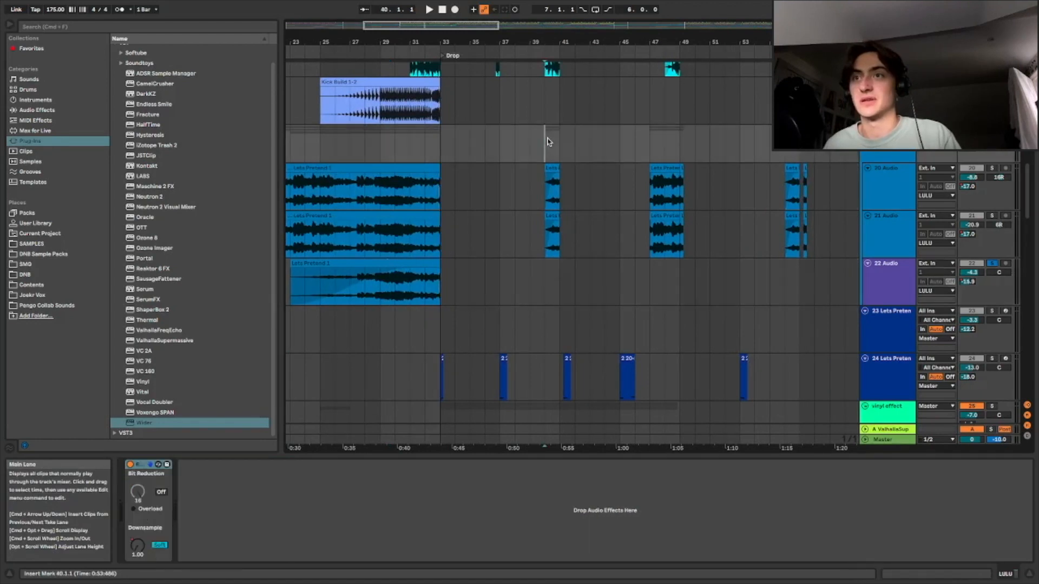
{"action": "key", "text": "space"}
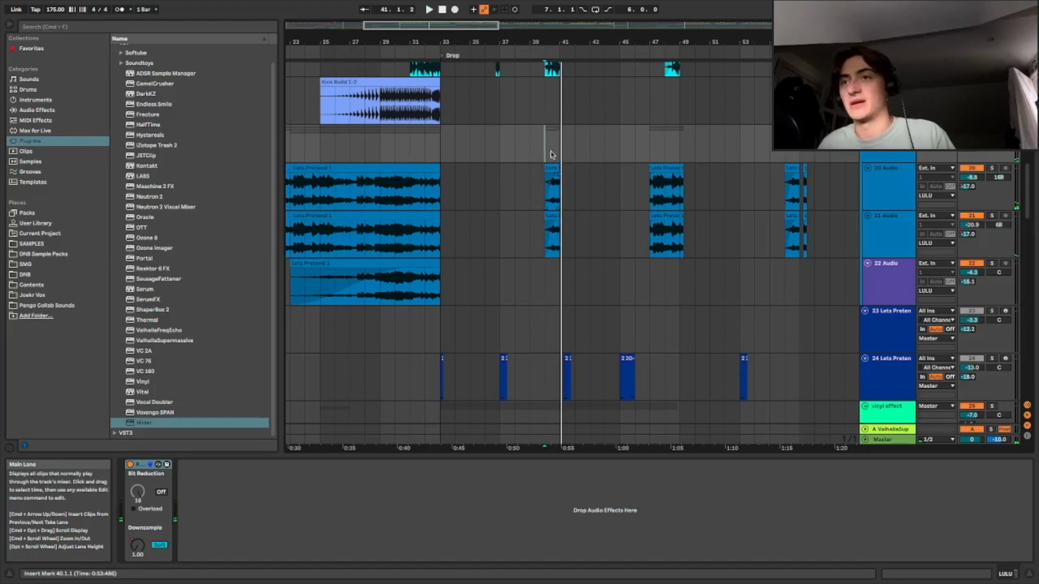
Play the Drop again from later points in the arrangement
{"action": "left_click_drag", "start_coordinate": [439, 27], "coordinate": [452, 26]}
{"action": "left_click", "coordinate": [577, 151]}
{"action": "key", "text": "space"}
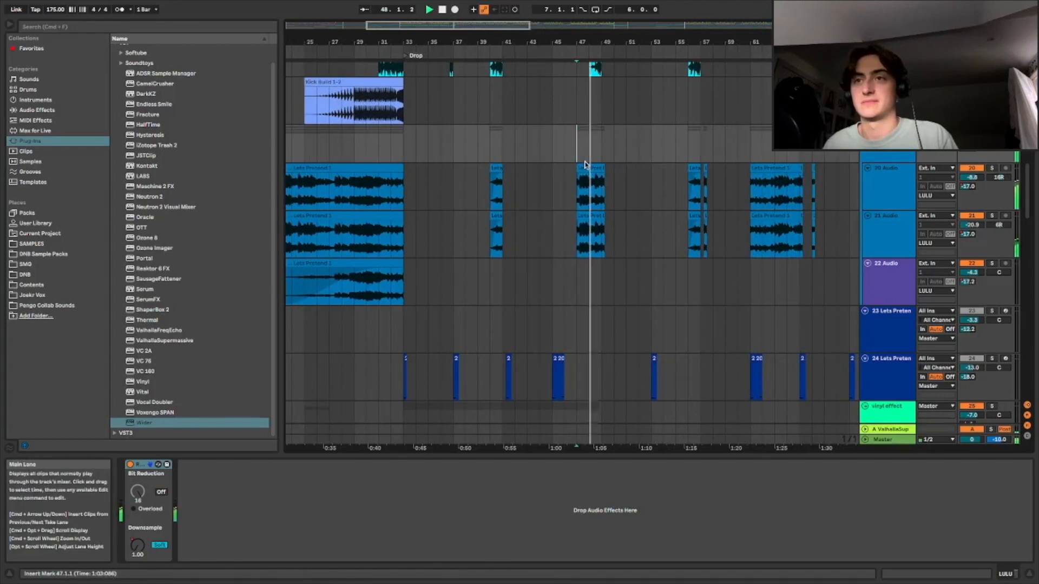
{"action": "key", "text": "space"}
{"action": "scroll", "coordinate": [477, 189], "scroll_direction": "down", "scroll_amount": 2}
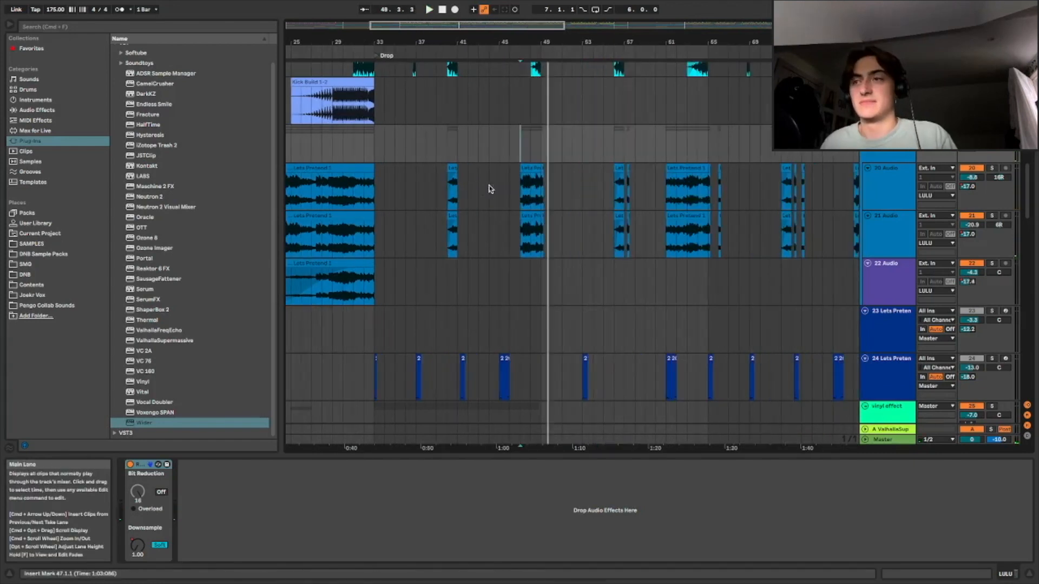
{"action": "left_click_drag", "start_coordinate": [472, 34], "coordinate": [617, 154]}
{"action": "left_click", "coordinate": [607, 151]}
{"action": "key", "text": "space"}
Zoom out toward the Pre-Breakdown section and play from just before it
{"action": "left_click_drag", "start_coordinate": [561, 54], "coordinate": [496, 50]}
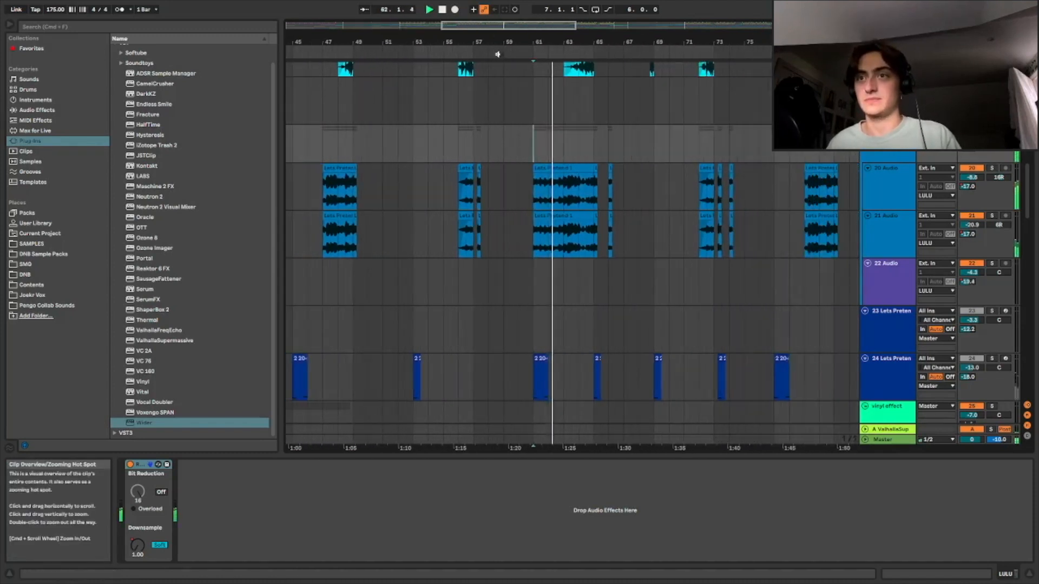
{"action": "left_click", "coordinate": [537, 128]}
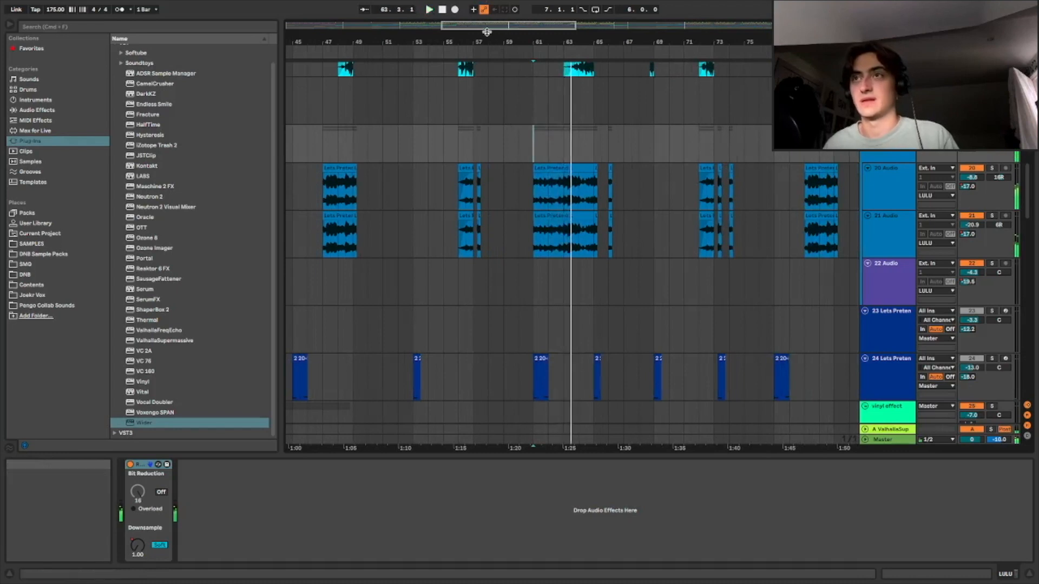
{"action": "left_click_drag", "start_coordinate": [489, 32], "coordinate": [592, 23]}
{"action": "left_click_drag", "start_coordinate": [529, 27], "coordinate": [575, 22]}
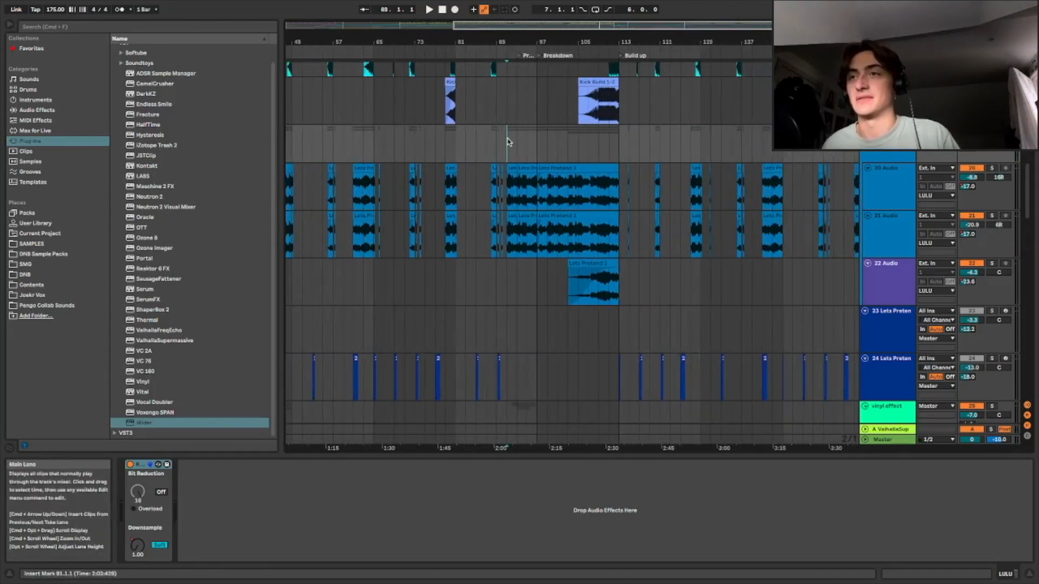
{"action": "key", "text": "space"}
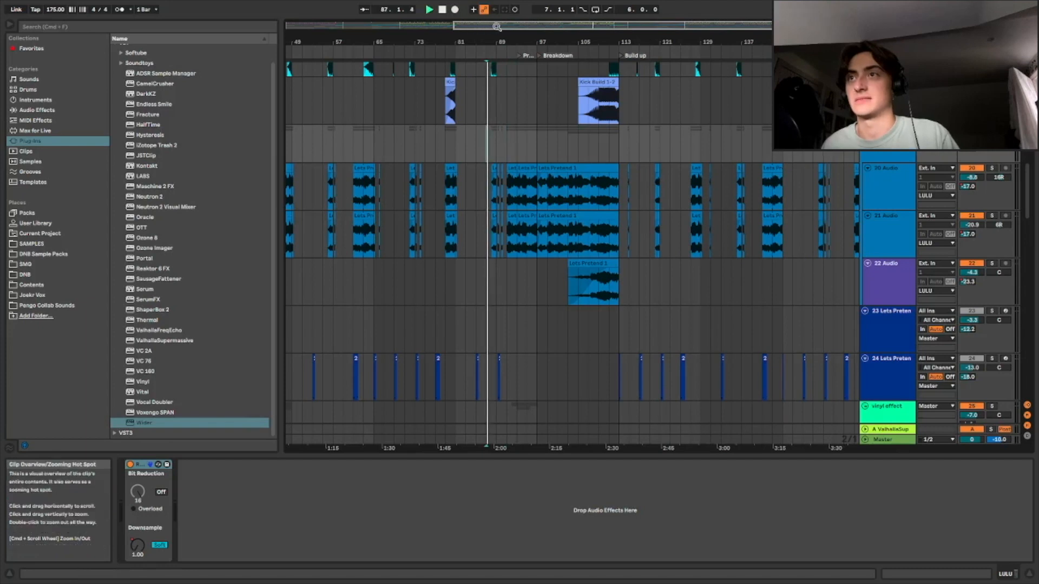
Zoom in around the Pre-Breakdown marker and play from its start
{"action": "left_click_drag", "start_coordinate": [483, 40], "coordinate": [530, 62]}
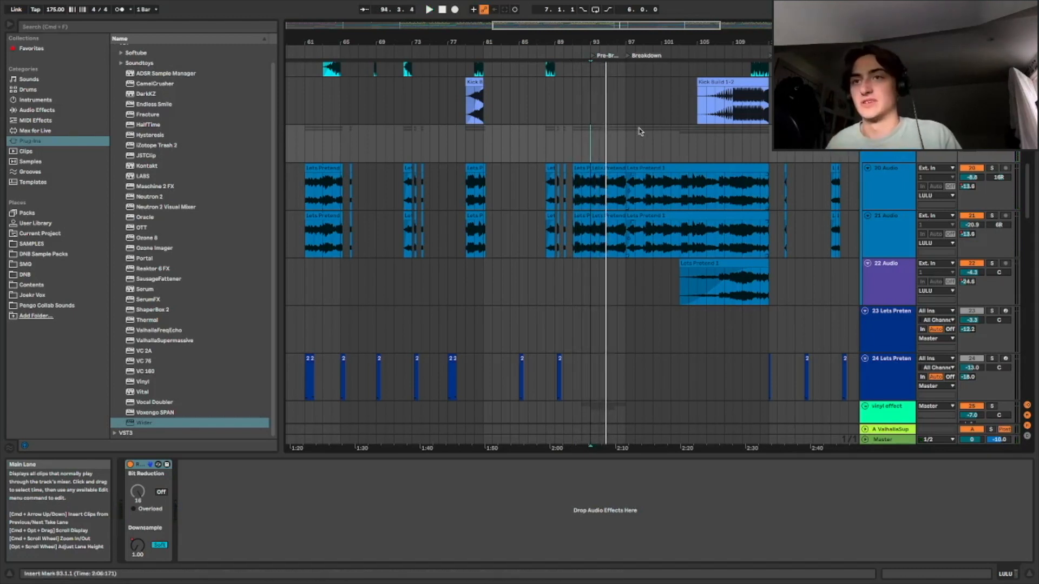
{"action": "left_click_drag", "start_coordinate": [593, 26], "coordinate": [615, 50]}
{"action": "left_click", "coordinate": [573, 139]}
{"action": "key", "text": "space"}
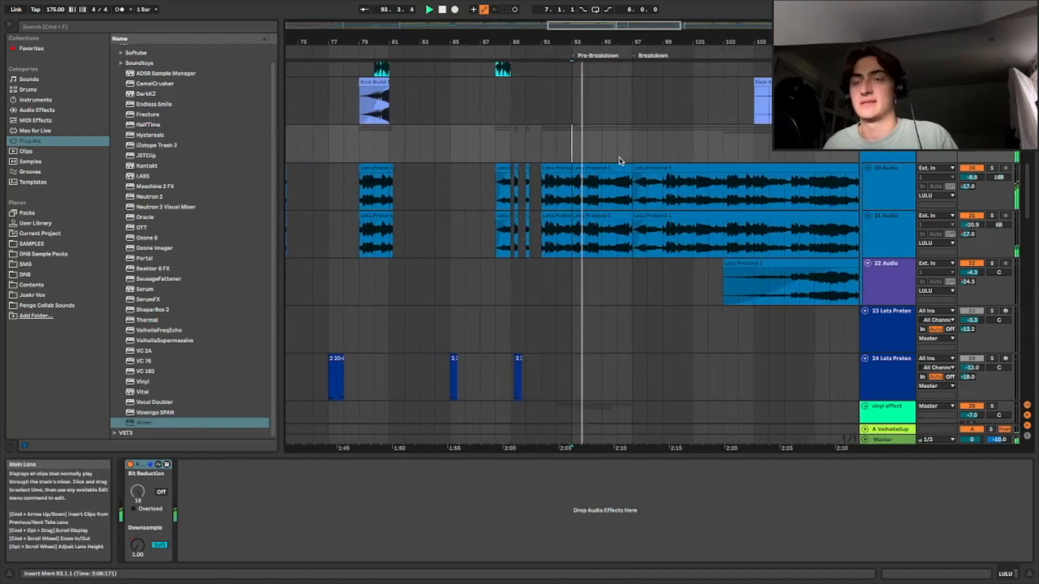
Turn on the 23 and 24 Lets Preten tracks, adjust the soloing and zoom back out
{"action": "left_click_drag", "start_coordinate": [633, 25], "coordinate": [638, 19]}
{"action": "left_click", "coordinate": [972, 311]}
{"action": "left_click", "coordinate": [971, 359]}
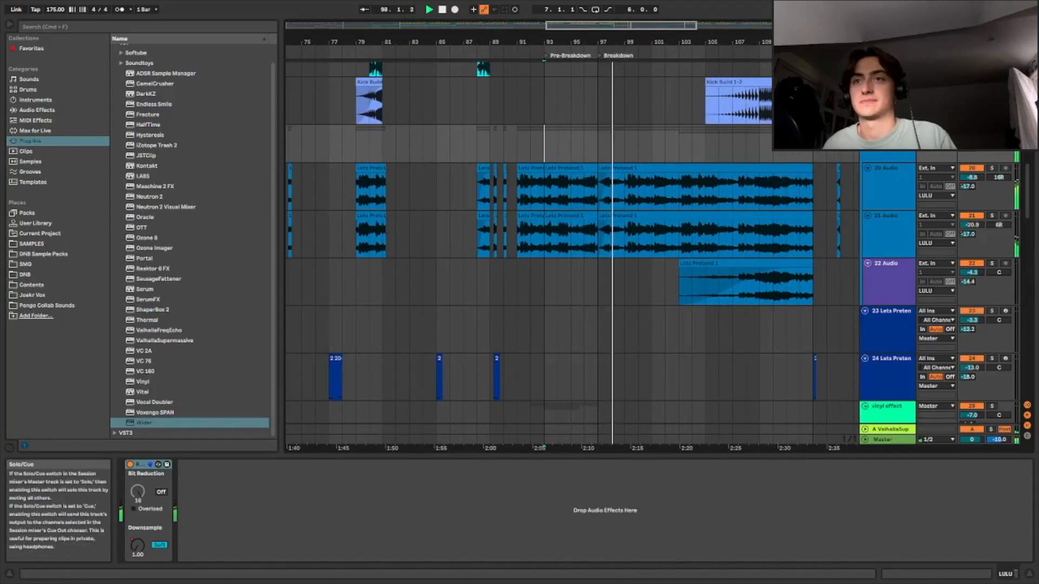
{"action": "left_click", "coordinate": [992, 130]}
{"action": "left_click_drag", "start_coordinate": [589, 43], "coordinate": [407, 28]}
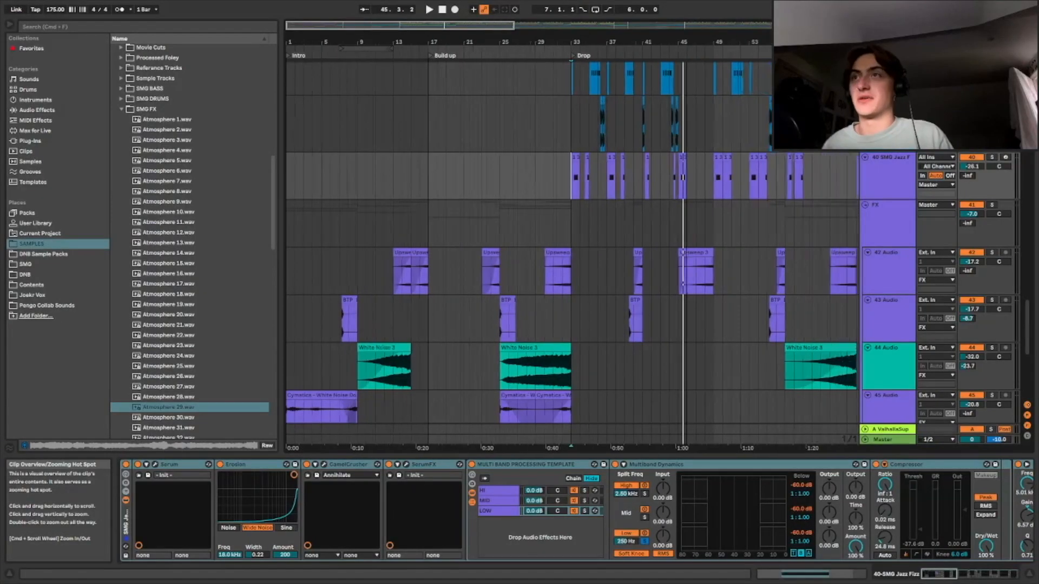
Scroll through the FX group tracks and their effect chains from the start of the arrangement
{"action": "left_click_drag", "start_coordinate": [584, 42], "coordinate": [584, 34]}
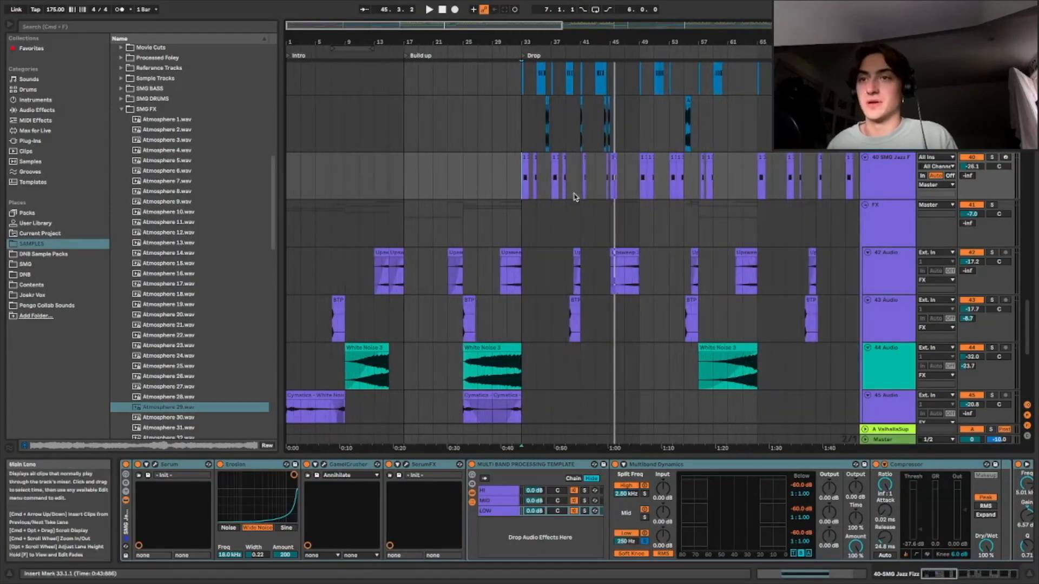
{"action": "scroll", "coordinate": [552, 191], "scroll_direction": "down", "scroll_amount": 10}
{"action": "scroll", "coordinate": [326, 173], "scroll_direction": "up", "scroll_amount": 10}
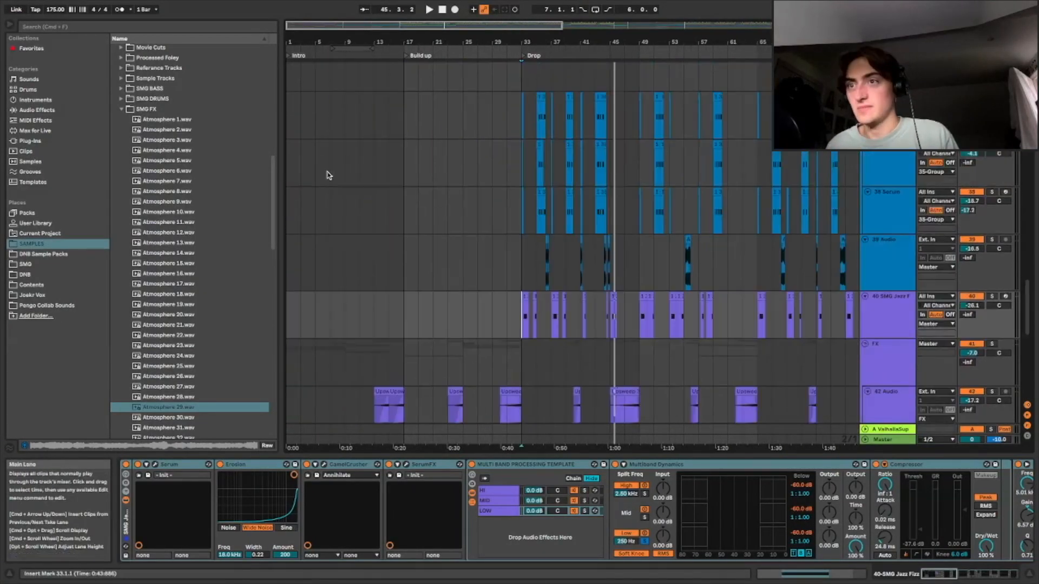
{"action": "scroll", "coordinate": [355, 177], "scroll_direction": "up", "scroll_amount": 3}
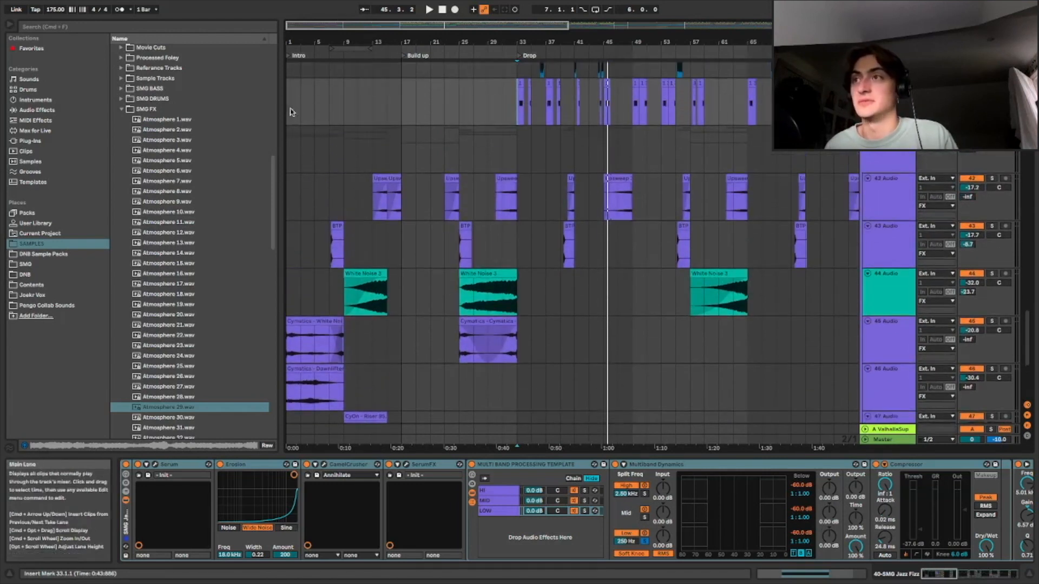
{"action": "left_click", "coordinate": [293, 113]}
{"action": "left_click_drag", "start_coordinate": [306, 22], "coordinate": [306, 25]}
{"action": "scroll", "coordinate": [420, 202], "scroll_direction": "down", "scroll_amount": 4}
{"action": "scroll", "coordinate": [449, 216], "scroll_direction": "up", "scroll_amount": 5}
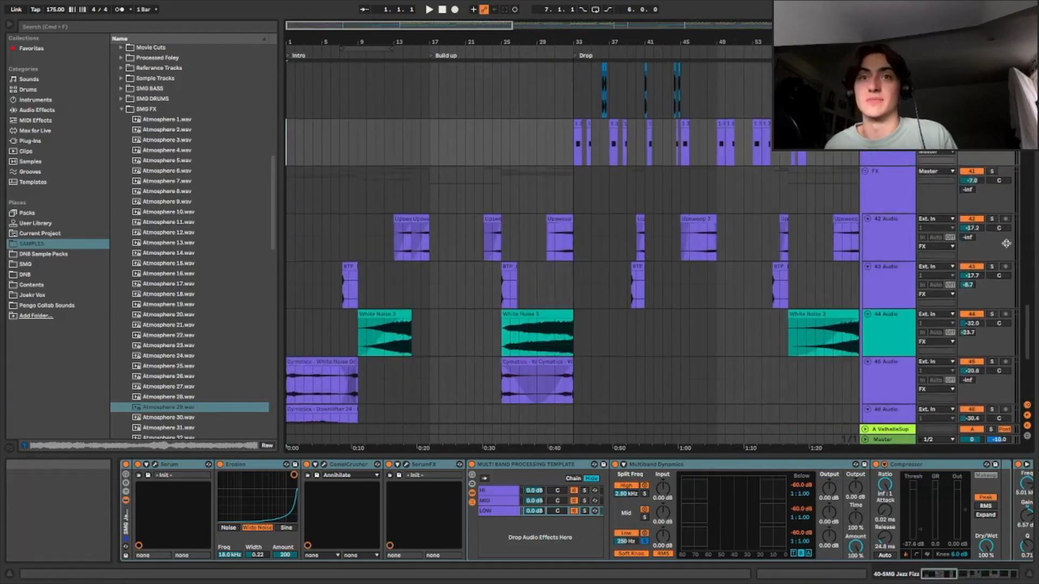
Play the FX tracks from around bar 7 of the intro
{"action": "scroll", "coordinate": [1000, 244], "scroll_direction": "up", "scroll_amount": 3}
{"action": "key", "text": "space"}
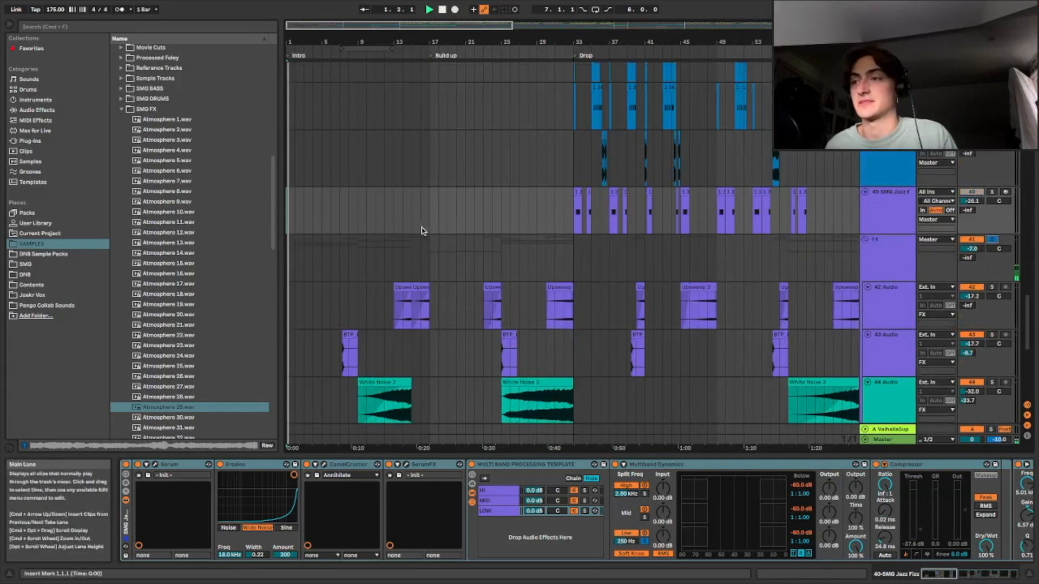
{"action": "scroll", "coordinate": [449, 243], "scroll_direction": "down", "scroll_amount": 6}
{"action": "left_click_drag", "start_coordinate": [324, 26], "coordinate": [313, 37]}
{"action": "left_click", "coordinate": [371, 143]}
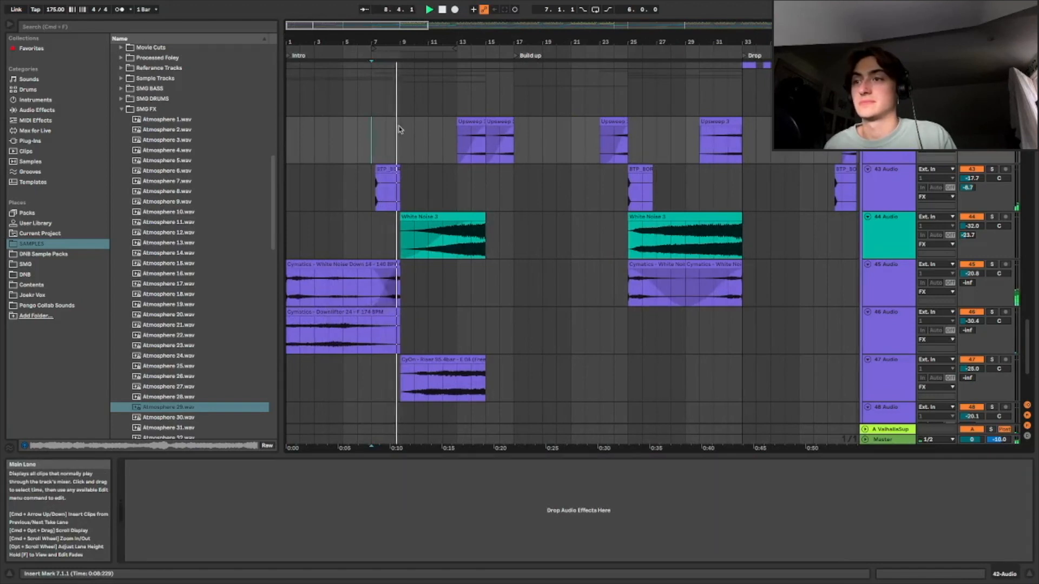
{"action": "left_click_drag", "start_coordinate": [381, 33], "coordinate": [381, 23]}
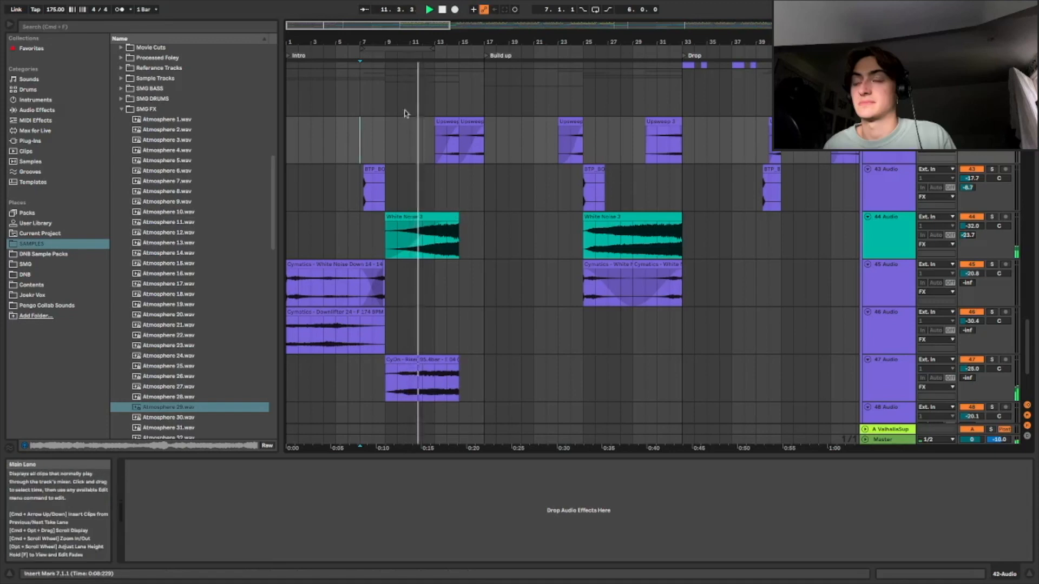
{"action": "left_click_drag", "start_coordinate": [368, 24], "coordinate": [366, 26]}
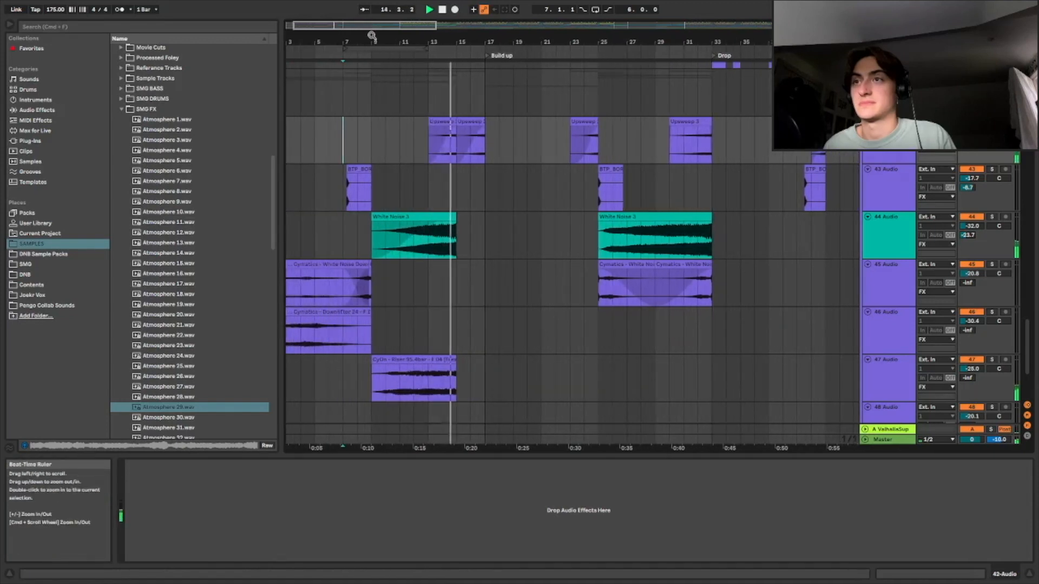
Select the White Noise 3 and Upsweep clips to inspect the 44 Audio and 42 Audio device chains
{"action": "scroll", "coordinate": [503, 128], "scroll_direction": "left", "scroll_amount": 2}
{"action": "scroll", "coordinate": [538, 152], "scroll_direction": "down", "scroll_amount": 3}
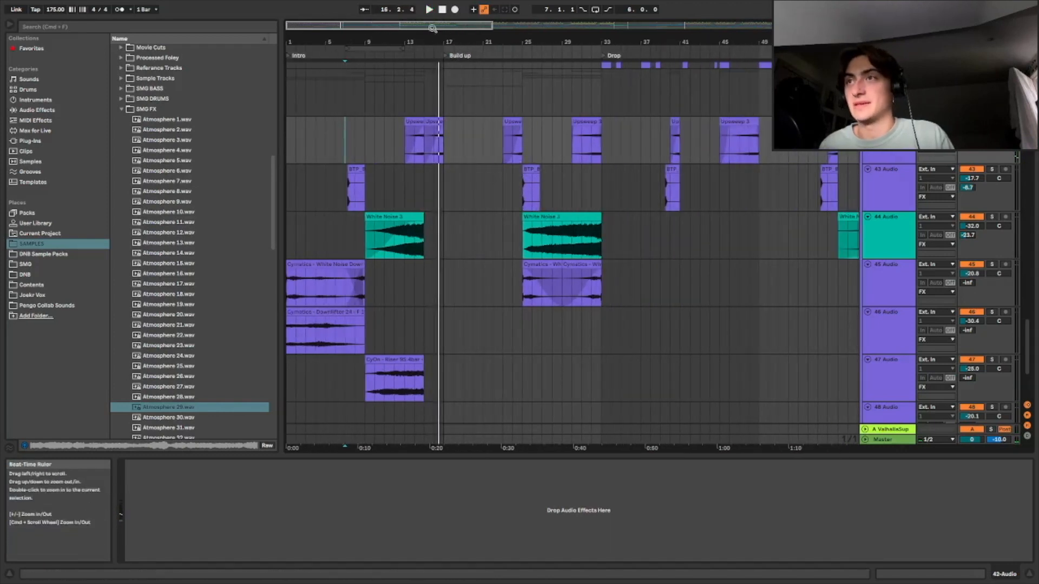
{"action": "scroll", "coordinate": [521, 232], "scroll_direction": "down", "scroll_amount": 2}
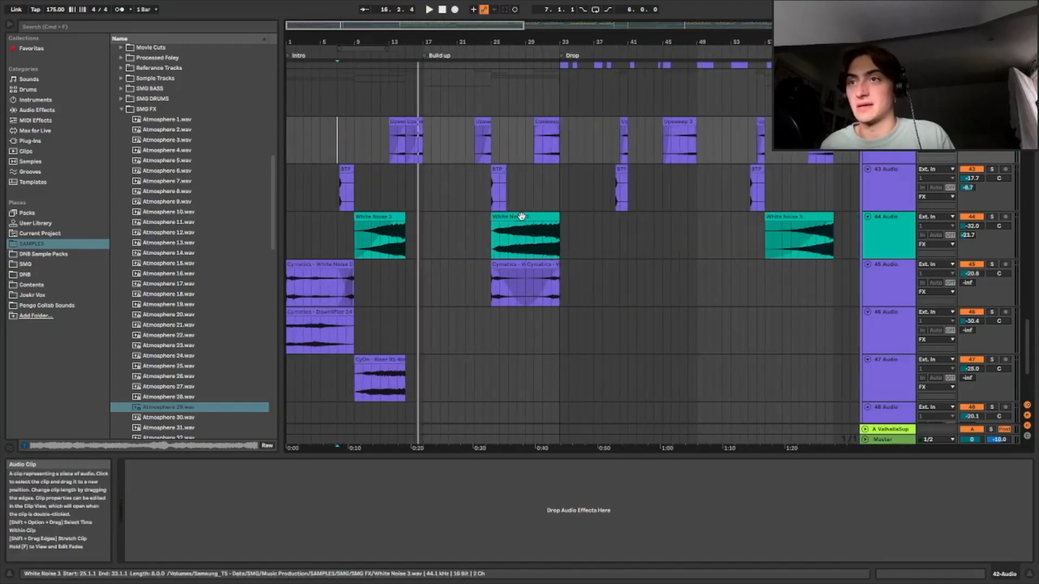
{"action": "left_click", "coordinate": [522, 217]}
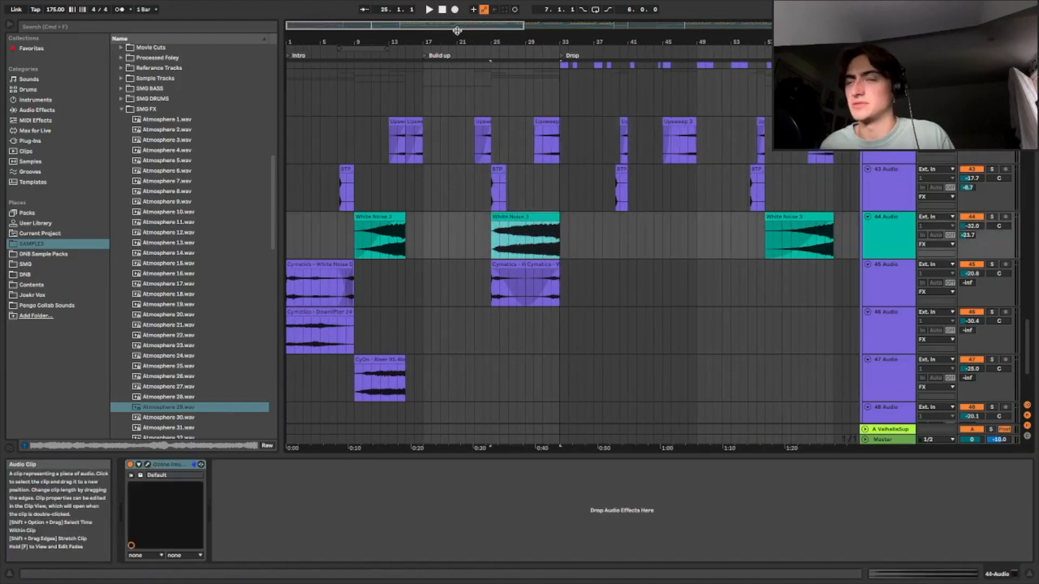
{"action": "left_click_drag", "start_coordinate": [409, 27], "coordinate": [369, 41]}
{"action": "left_click", "coordinate": [520, 121]}
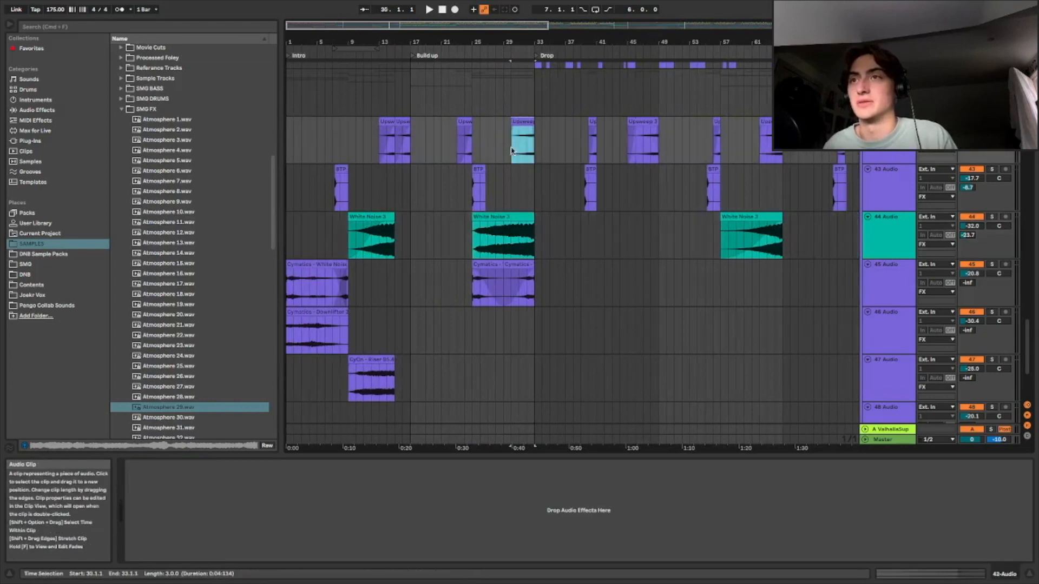
Open the 43 Audio track's Delay device, solo the track to audition its BTP clip, and unsolo it
{"action": "scroll", "coordinate": [447, 95], "scroll_direction": "up", "scroll_amount": 2}
{"action": "mouse_move", "coordinate": [404, 27]}
{"action": "left_mouse_down"}
{"action": "mouse_move", "coordinate": [403, 46]}
{"action": "mouse_move", "coordinate": [394, 23]}
{"action": "left_mouse_up"}
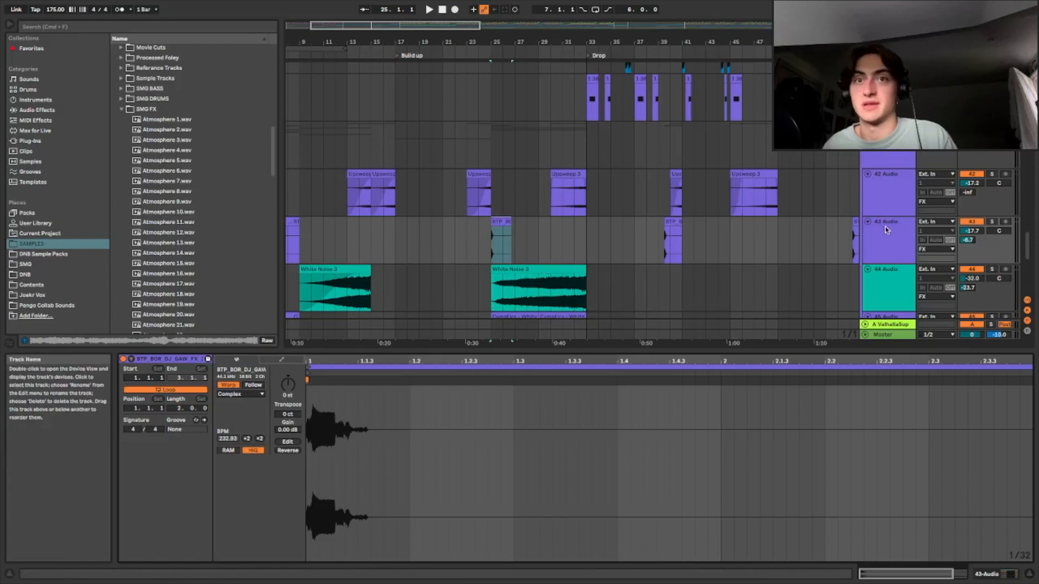
{"action": "double_click", "coordinate": [886, 228]}
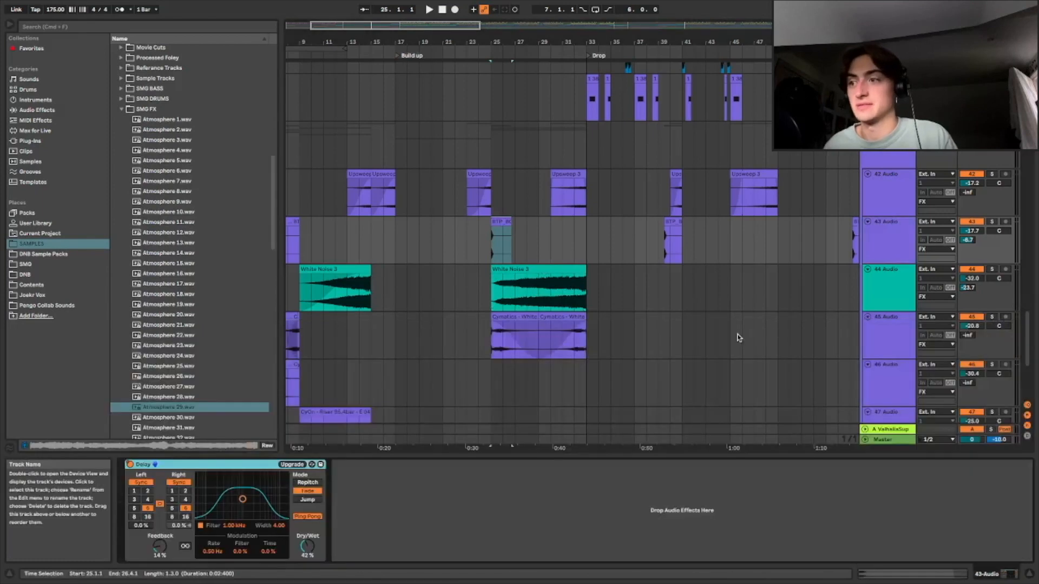
{"action": "left_click", "coordinate": [496, 223]}
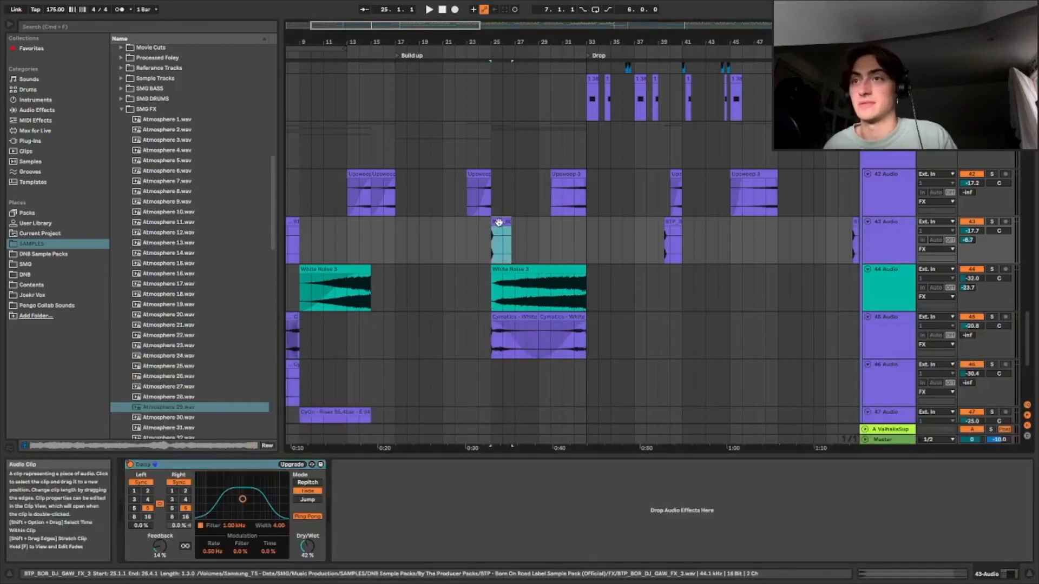
{"action": "left_click", "coordinate": [992, 221]}
{"action": "key", "text": "space"}
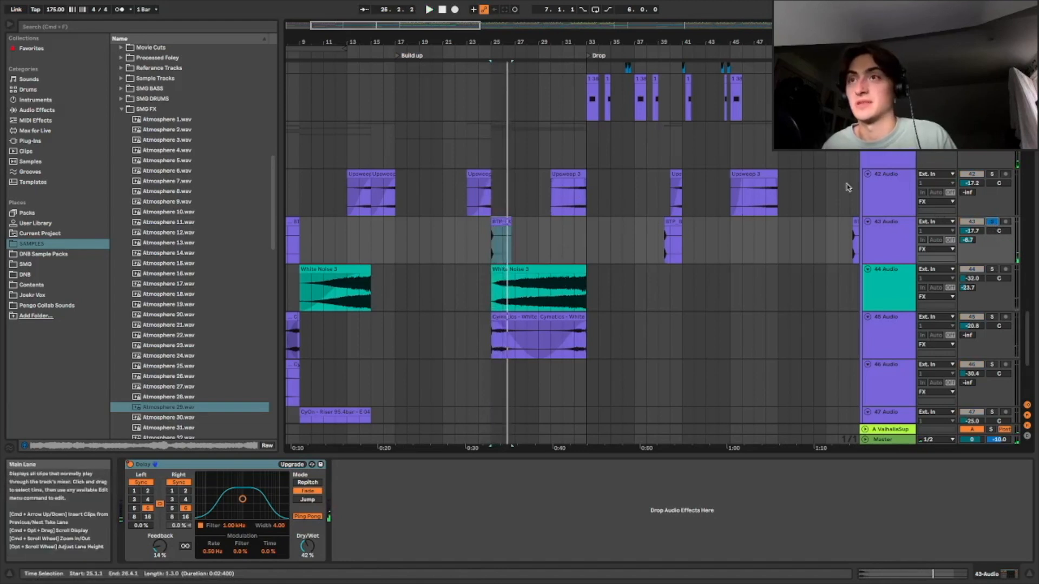
{"action": "left_click", "coordinate": [995, 221]}
Zoom out across the drop and play the FX tracks from bar 29
{"action": "left_click_drag", "start_coordinate": [360, 25], "coordinate": [423, 59]}
{"action": "left_click_drag", "start_coordinate": [401, 25], "coordinate": [401, 6]}
{"action": "mouse_move", "coordinate": [352, 41]}
{"action": "left_mouse_down"}
{"action": "mouse_move", "coordinate": [349, 58]}
{"action": "mouse_move", "coordinate": [357, 24]}
{"action": "left_mouse_up"}
{"action": "left_click", "coordinate": [540, 199]}
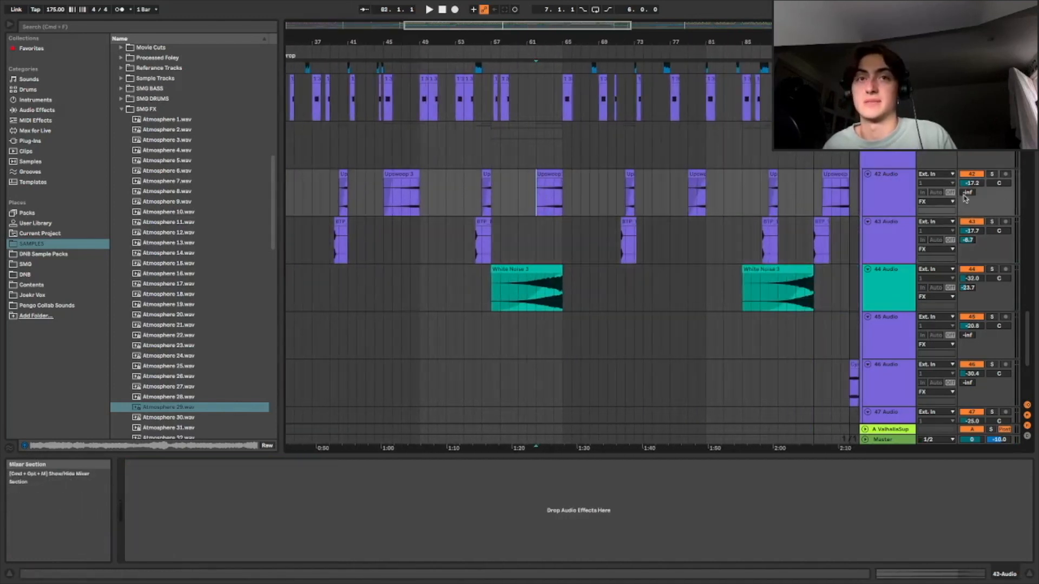
{"action": "left_click_drag", "start_coordinate": [500, 26], "coordinate": [581, 25]}
{"action": "key", "text": "space"}
{"action": "left_click_drag", "start_coordinate": [514, 23], "coordinate": [426, 18]}
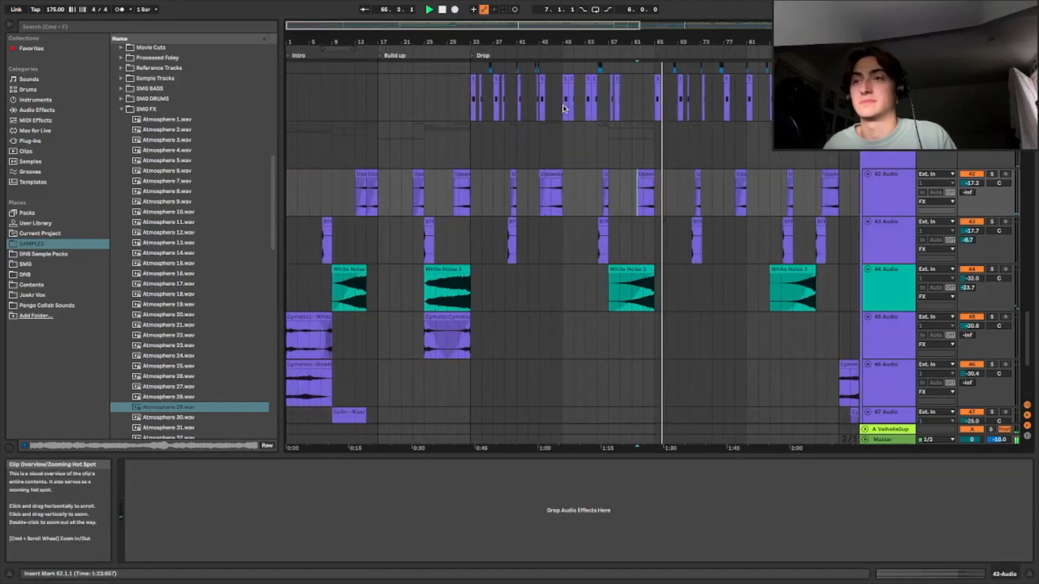
{"action": "left_click", "coordinate": [446, 157]}
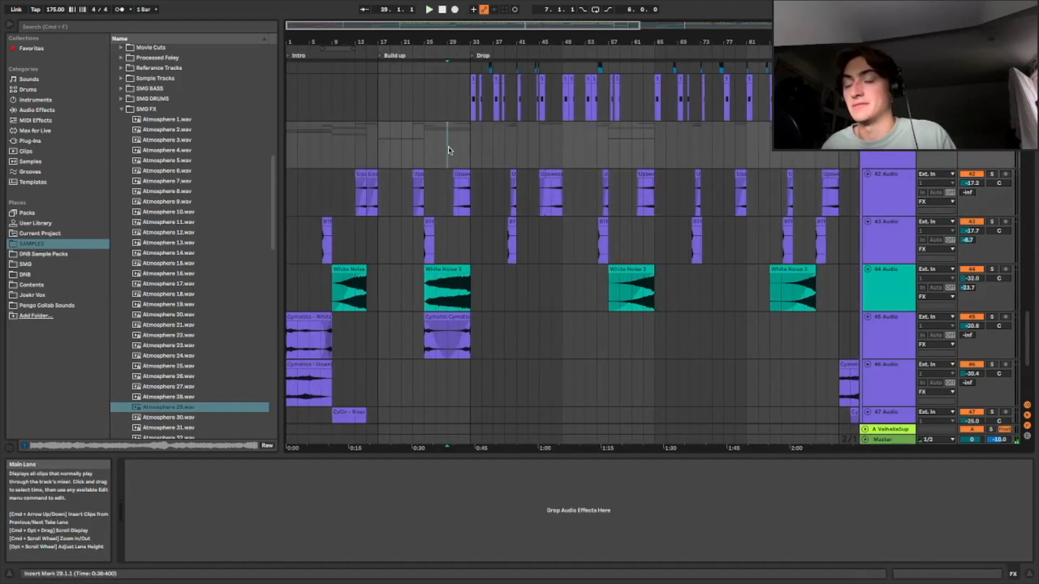
{"action": "key", "text": "space"}
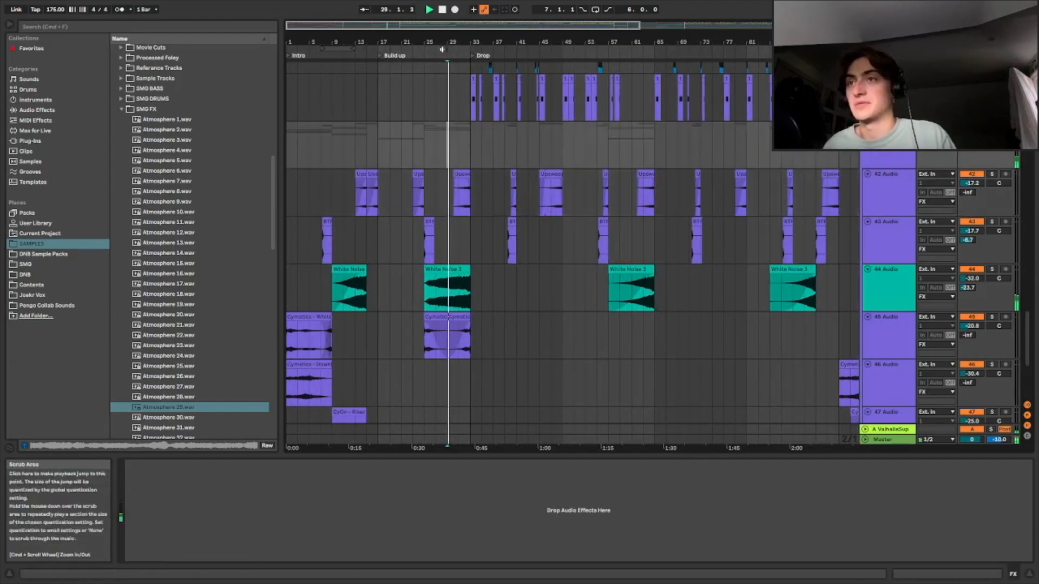
Select the Kick Build clip to inspect its EQ Eight, Reduce Ambience and Auto Filter chain while playing it
{"action": "left_click_drag", "start_coordinate": [488, 42], "coordinate": [571, 226]}
{"action": "scroll", "coordinate": [569, 228], "scroll_direction": "up", "scroll_amount": 15}
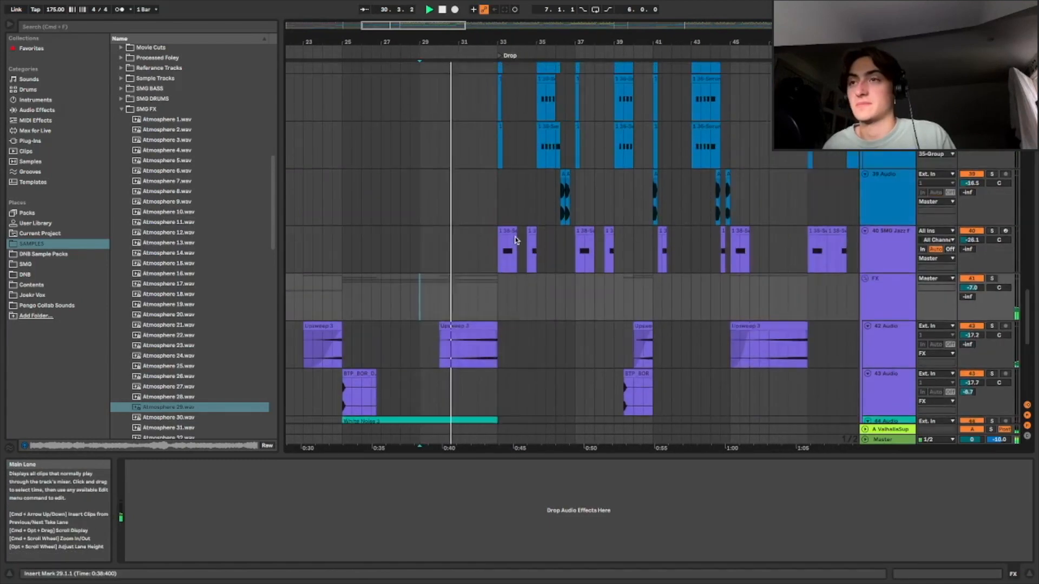
{"action": "scroll", "coordinate": [559, 245], "scroll_direction": "up", "scroll_amount": 10}
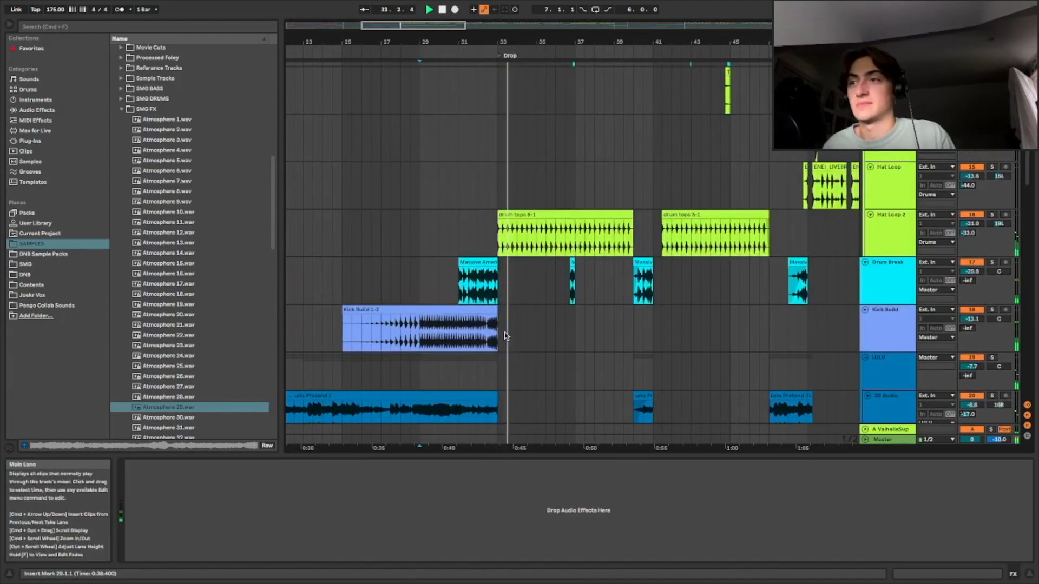
{"action": "key", "text": "space"}
{"action": "left_click", "coordinate": [424, 333]}
{"action": "left_click_drag", "start_coordinate": [387, 23], "coordinate": [405, 46]}
{"action": "scroll", "coordinate": [530, 324], "scroll_direction": "down", "scroll_amount": 4}
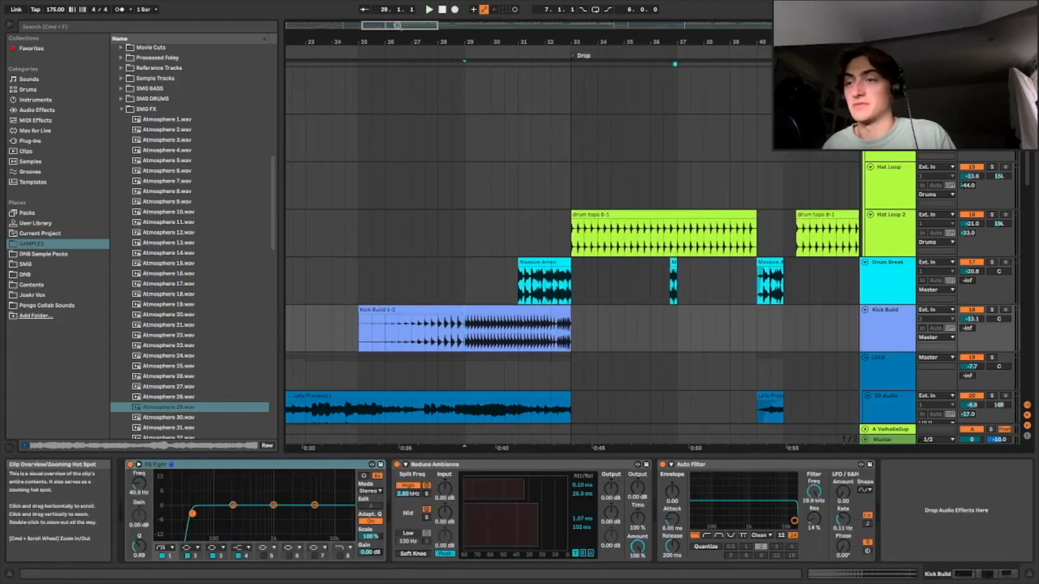
{"action": "scroll", "coordinate": [453, 146], "scroll_direction": "down", "scroll_amount": 3}
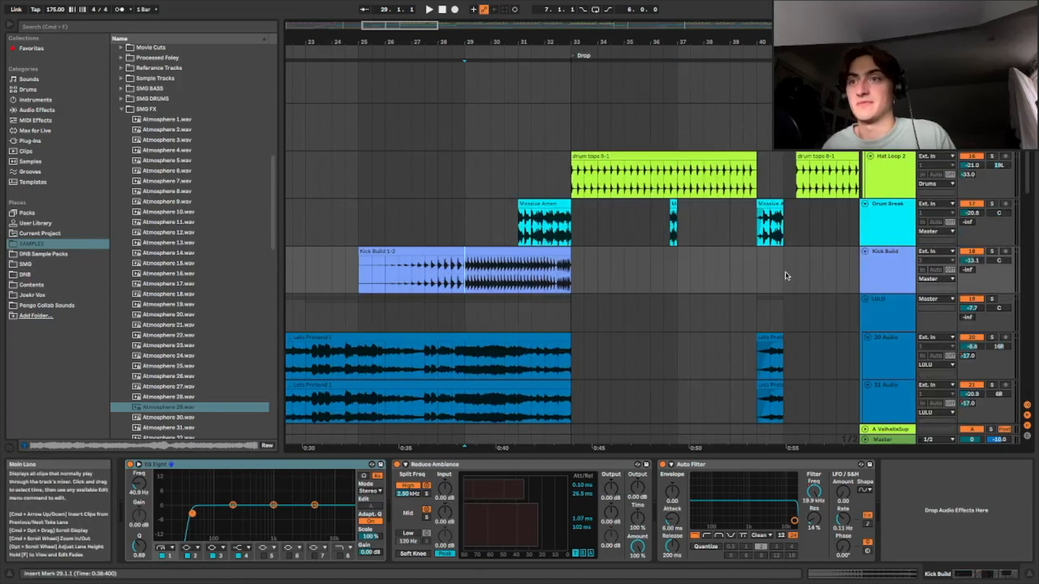
{"action": "key", "text": "space"}
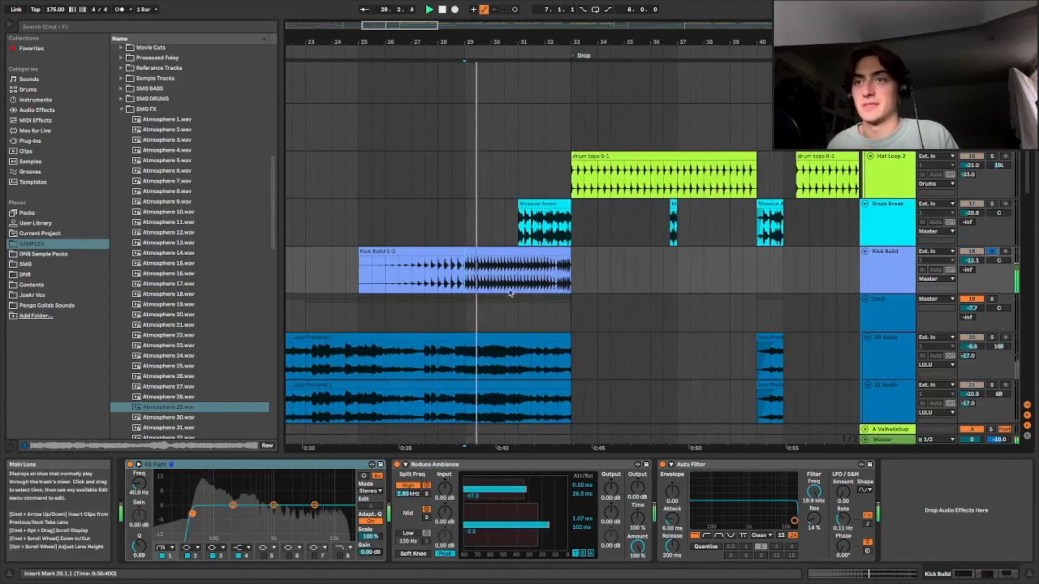
Replay the Kick Build riser from around bar 31 leading into the drop
{"action": "left_click", "coordinate": [558, 278]}
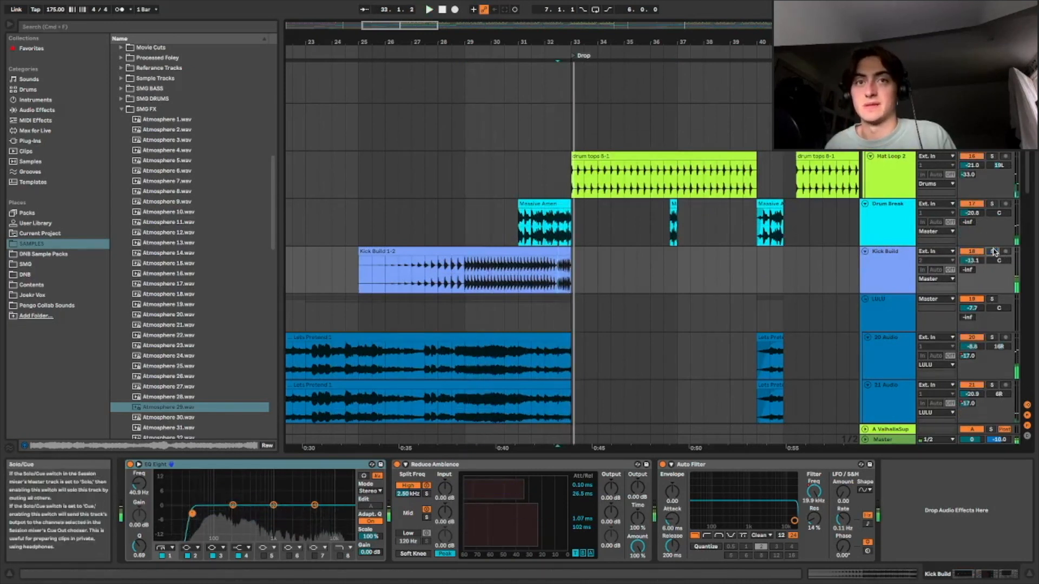
{"action": "left_click", "coordinate": [518, 286]}
{"action": "key", "text": "space"}
{"action": "key", "text": "space"}
{"action": "key", "text": "space"}
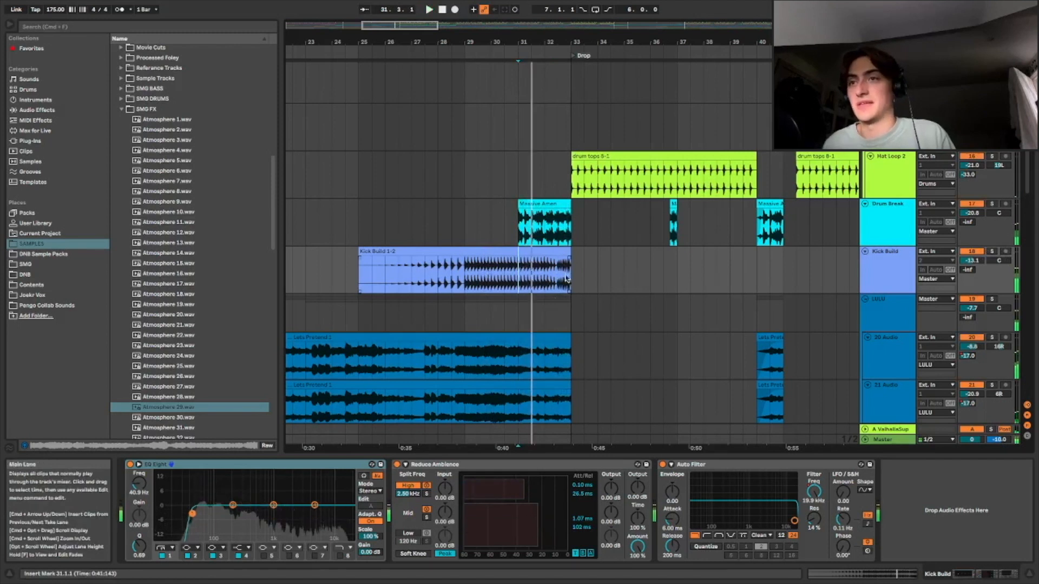
Scroll down to the 33 Audio resampled clip near the Breakdown and play from it
{"action": "left_click_drag", "start_coordinate": [470, 25], "coordinate": [580, 32]}
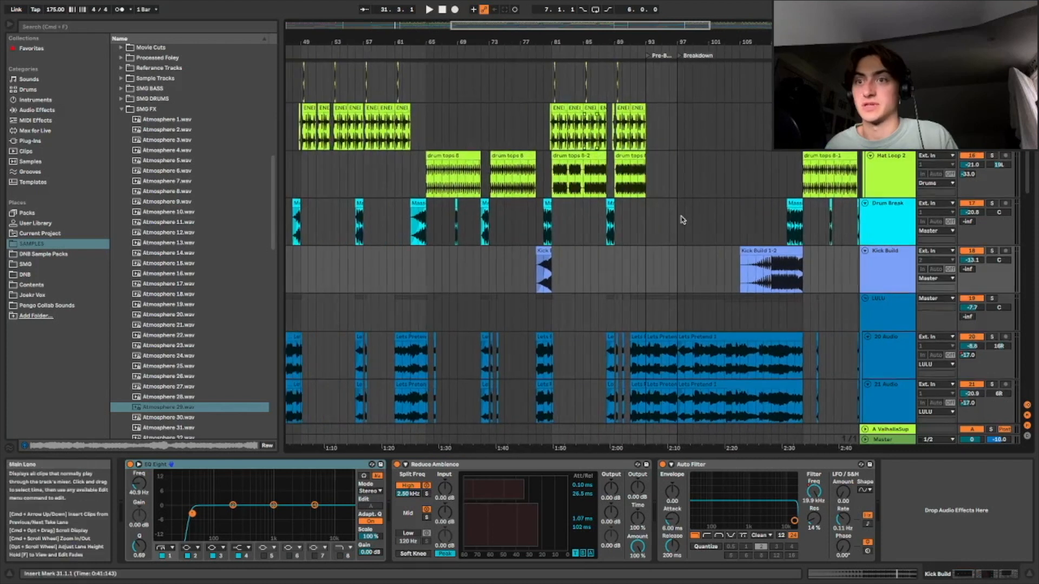
{"action": "scroll", "coordinate": [697, 203], "scroll_direction": "down", "scroll_amount": 3}
{"action": "scroll", "coordinate": [697, 203], "scroll_direction": "down", "scroll_amount": 10}
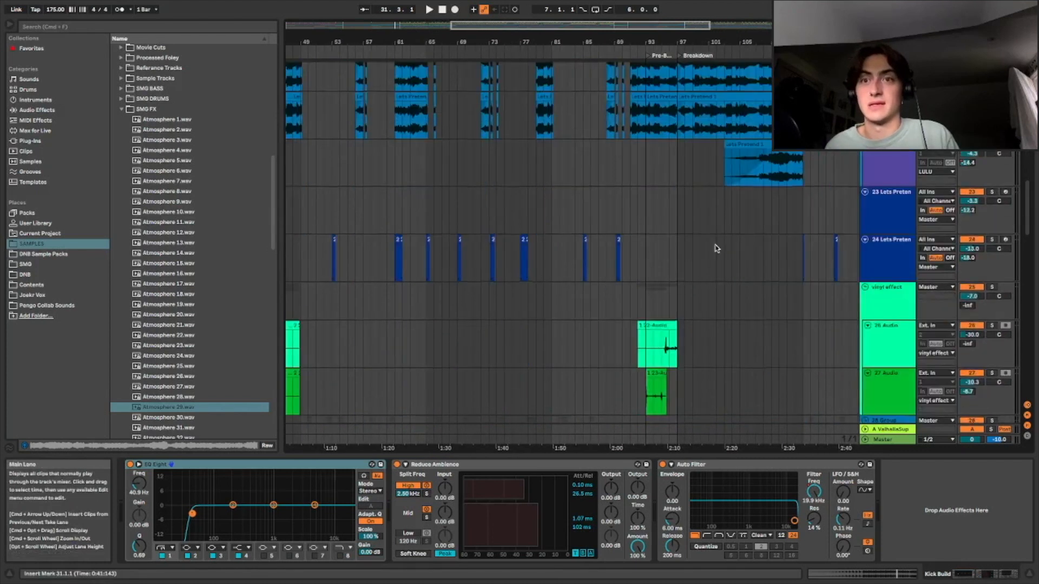
{"action": "scroll", "coordinate": [705, 273], "scroll_direction": "down", "scroll_amount": 6}
{"action": "scroll", "coordinate": [760, 158], "scroll_direction": "up", "scroll_amount": 2}
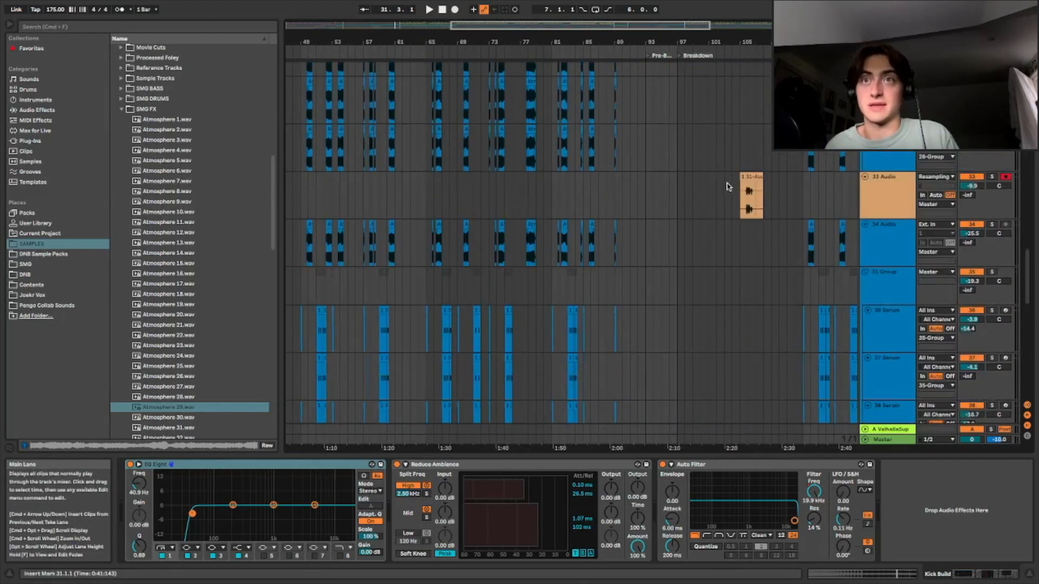
{"action": "left_click", "coordinate": [739, 198]}
{"action": "key", "text": "space"}
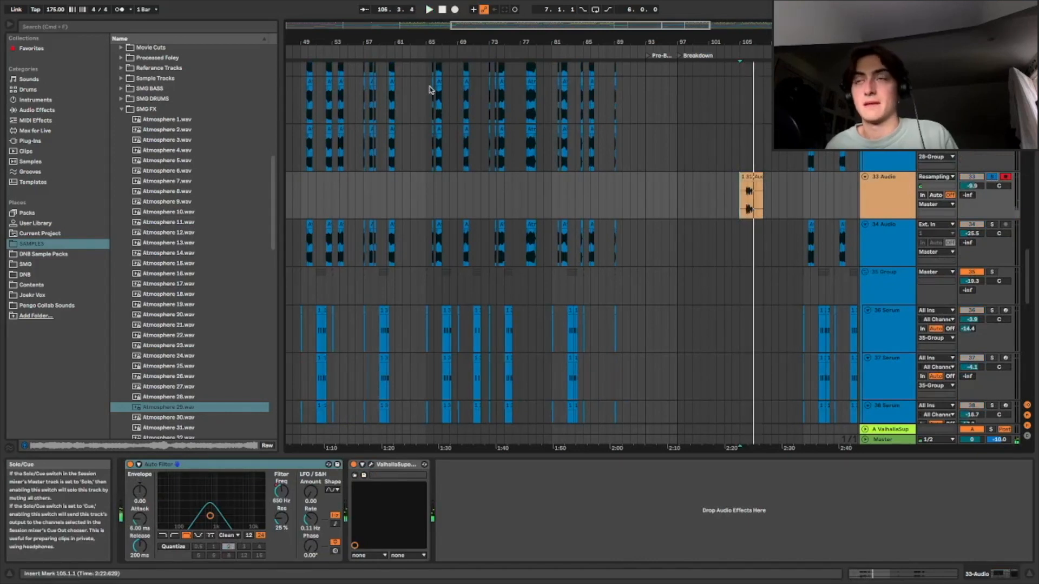
Solo the 33 Audio track and zoom to its clips around the Pre-Breakdown and Breakdown sections
{"action": "left_click_drag", "start_coordinate": [506, 40], "coordinate": [400, 27]}
{"action": "left_click", "coordinate": [991, 178]}
{"action": "mouse_move", "coordinate": [587, 28]}
{"action": "left_mouse_down"}
{"action": "mouse_move", "coordinate": [587, 43]}
{"action": "mouse_move", "coordinate": [487, 52]}
{"action": "mouse_move", "coordinate": [476, 27]}
{"action": "left_mouse_up"}
{"action": "left_click", "coordinate": [392, 203]}
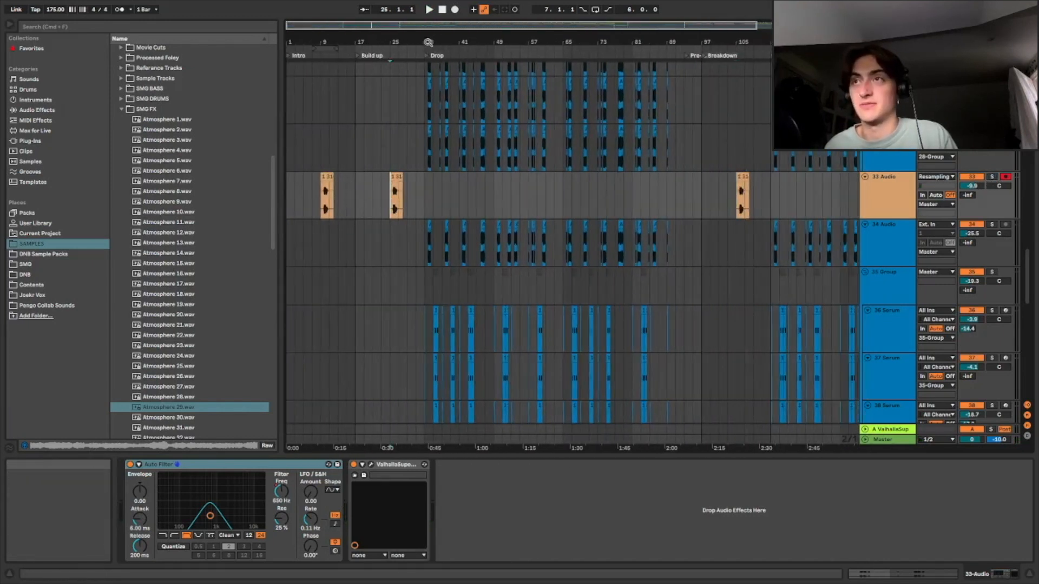
{"action": "left_click_drag", "start_coordinate": [587, 26], "coordinate": [582, 73]}
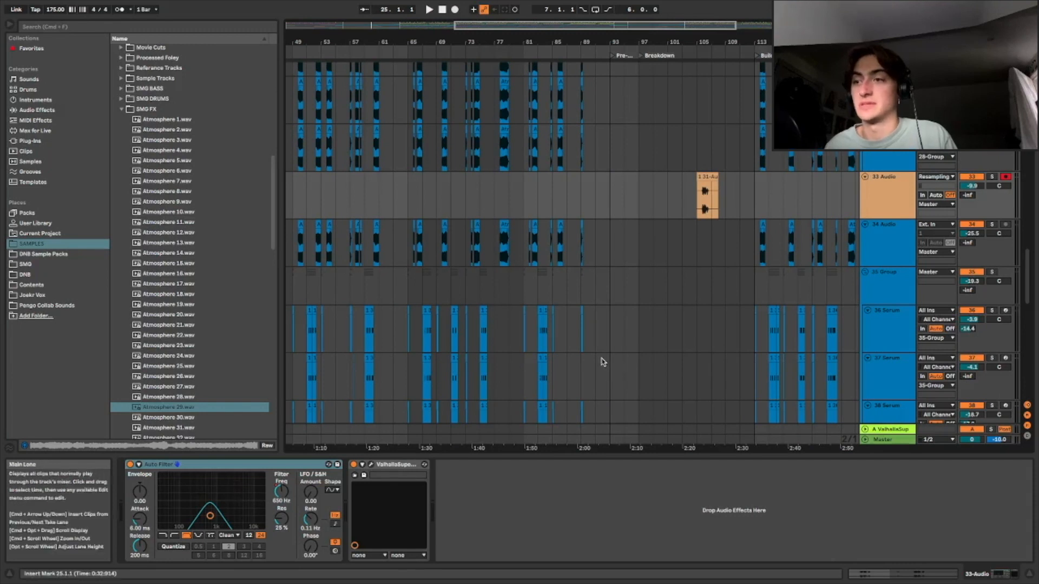
{"action": "left_click_drag", "start_coordinate": [665, 43], "coordinate": [592, 65]}
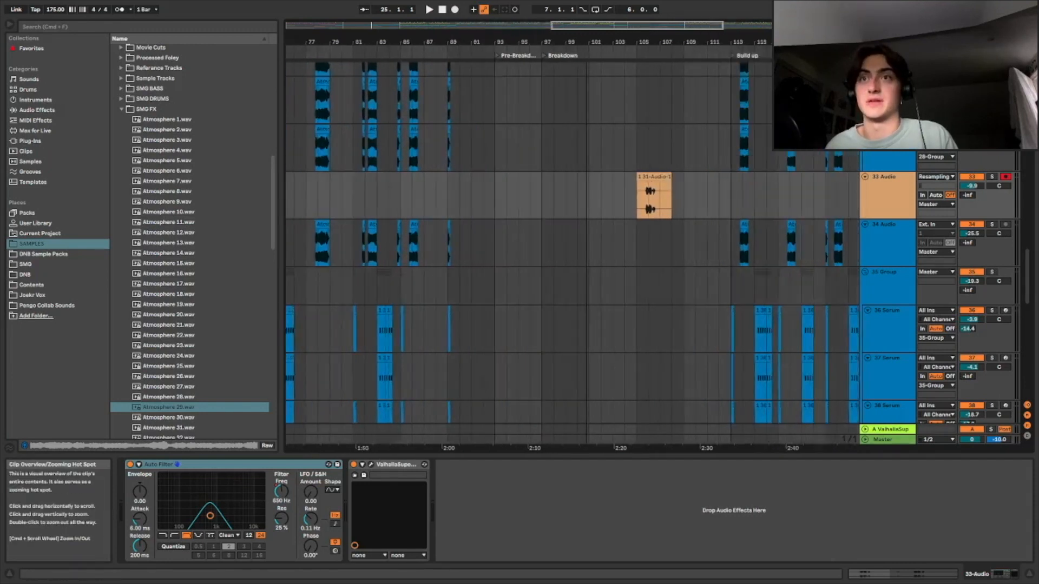